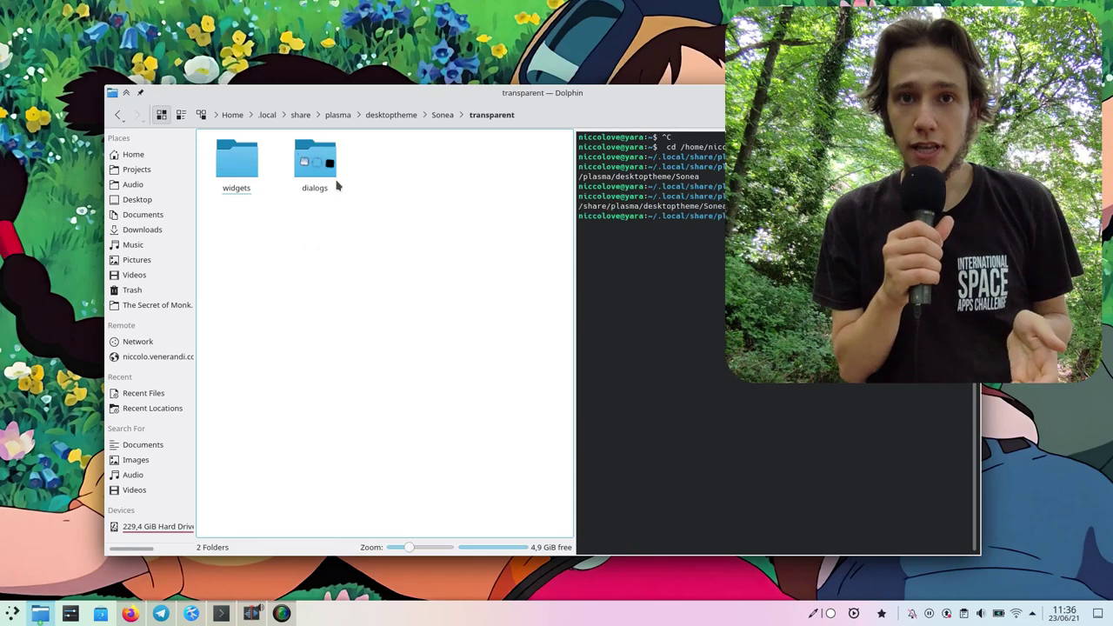
Open background.svg from the dialogs folder of the Sonea theme's transparent folder.
left_click(235, 179)
left_click(491, 117)
left_click(319, 158)
left_click(238, 184)
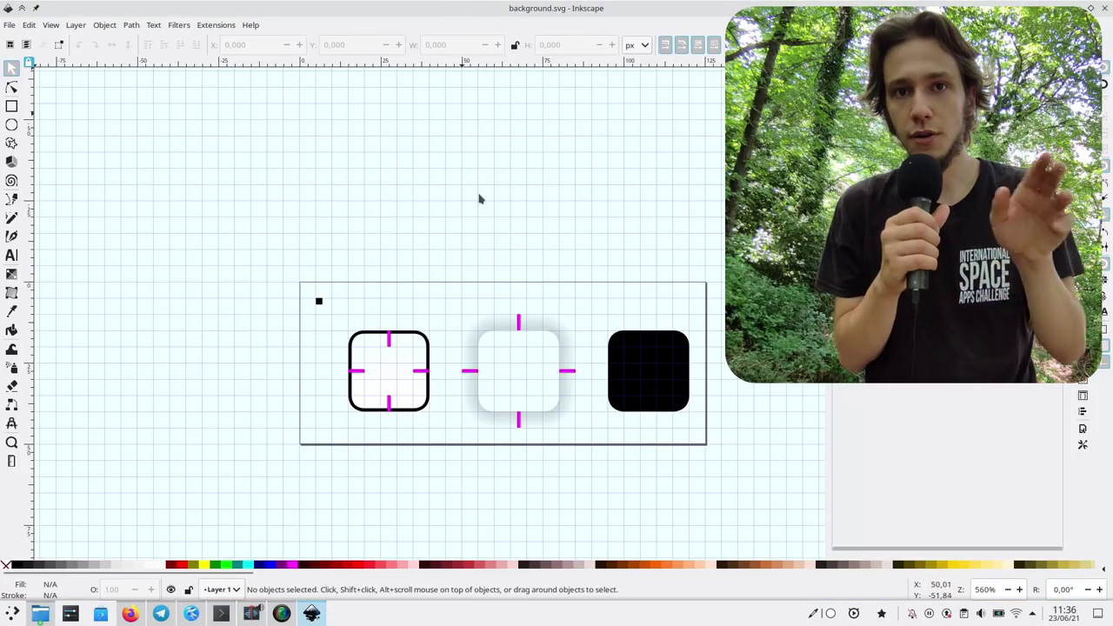
scroll(520, 391, "up", 5)
scroll(519, 391, "down", 3)
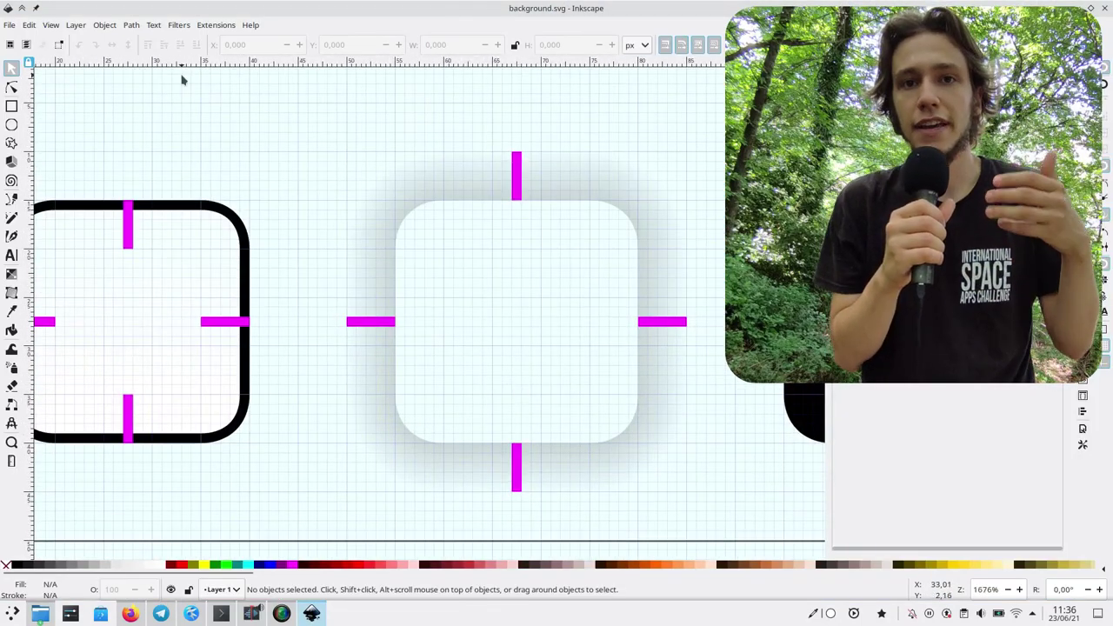
Hide the page grid in background.svg.
left_click(50, 25)
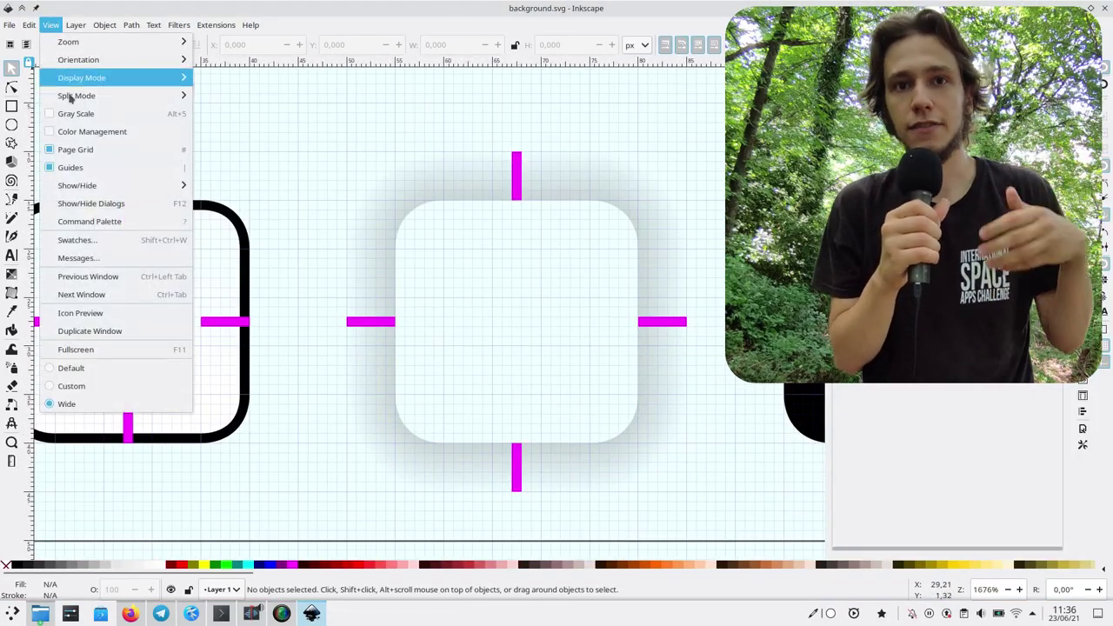
left_click(77, 148)
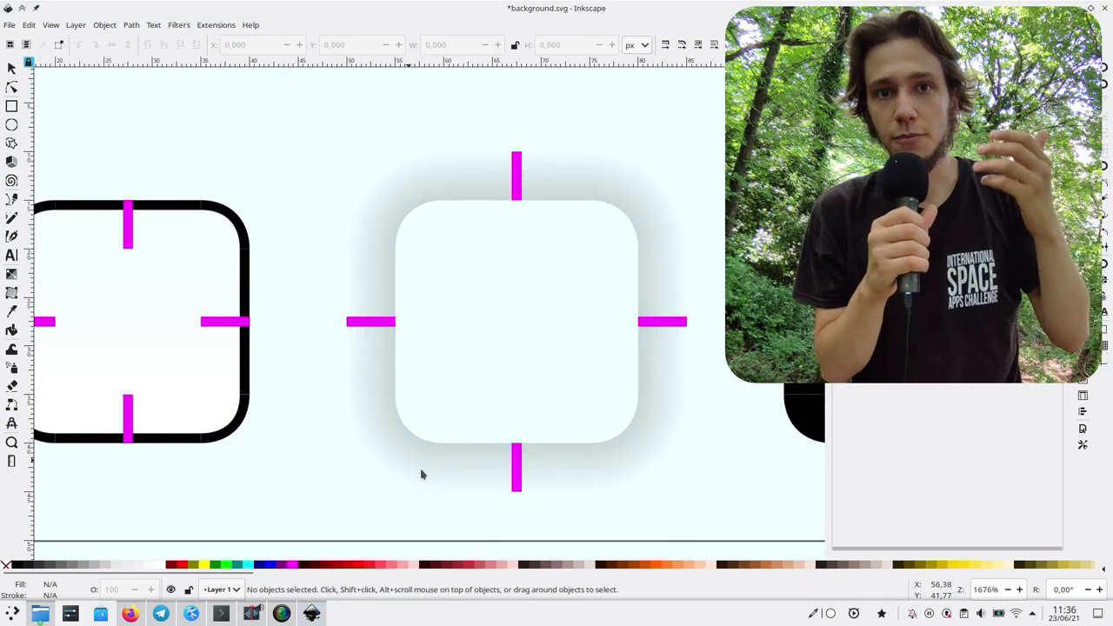
scroll(361, 179, "down", 2)
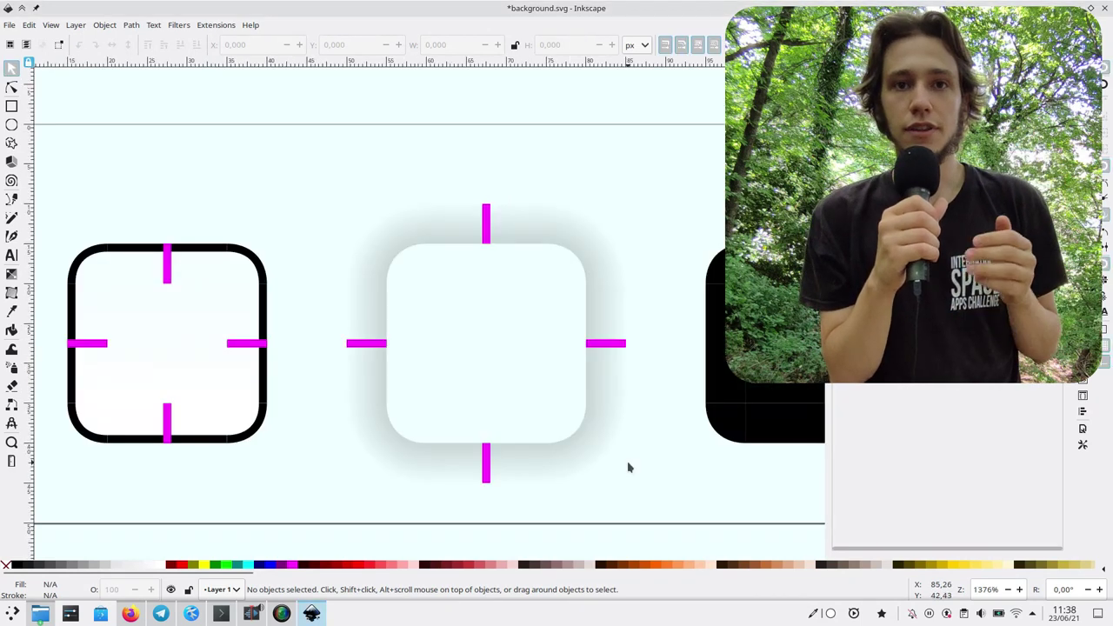
Draw a rectangle about 24.2 by 23.2 px below the page, filled black, with corners rounded to about 4.7 px.
scroll(629, 465, "down", 5)
key("r")
left_click_drag(219, 180, 412, 364)
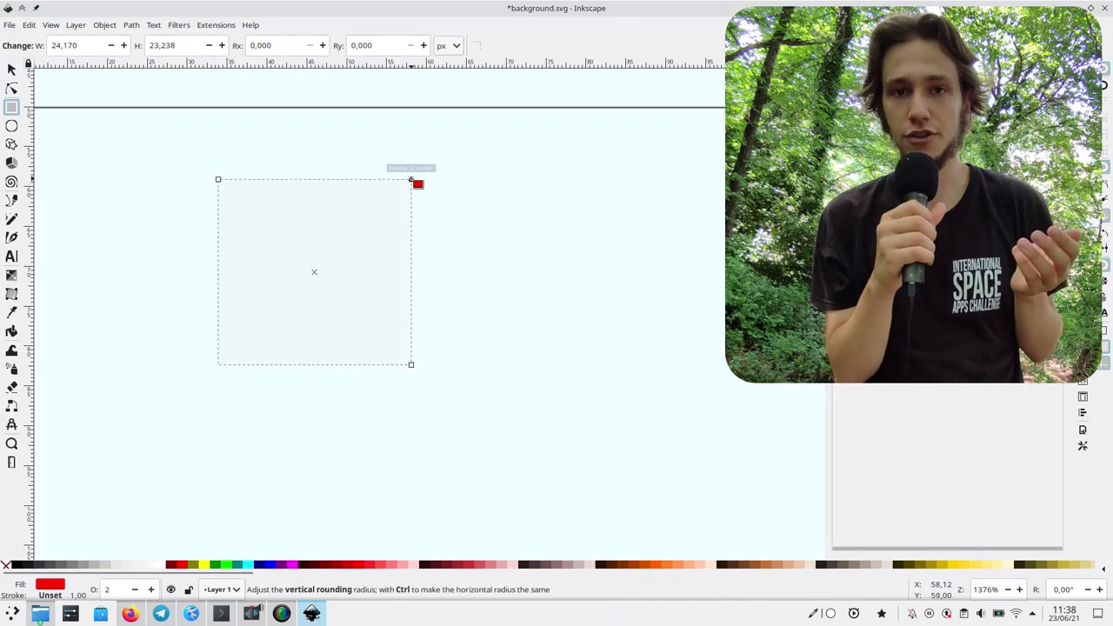
left_click_drag(413, 180, 412, 217)
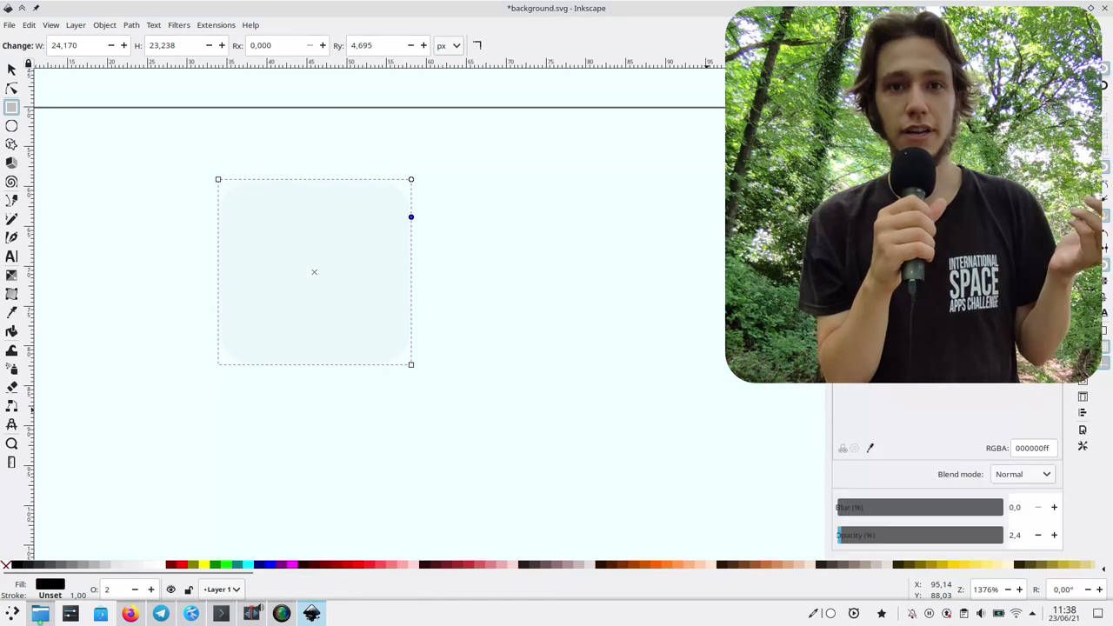
Set the rectangle's opacity to 100% and its blur to 25.6%.
left_click_drag(844, 533, 930, 526)
left_click_drag(848, 510, 875, 516)
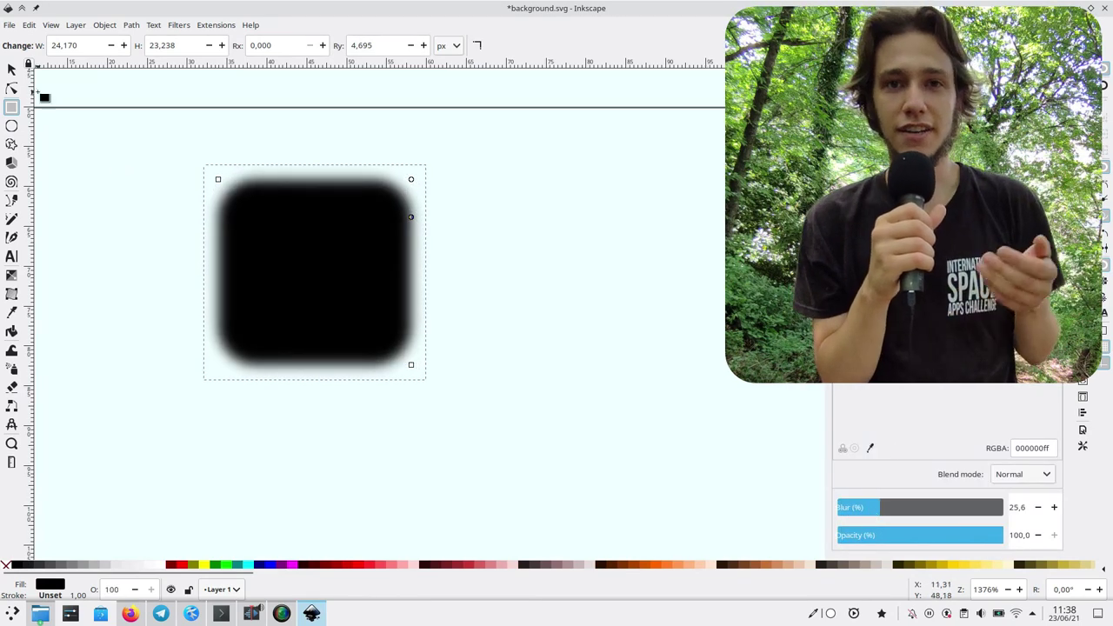
Duplicate the blurred black rectangle, giving the copy a blur of 0 and a red #FF0000 fill.
left_click(12, 70)
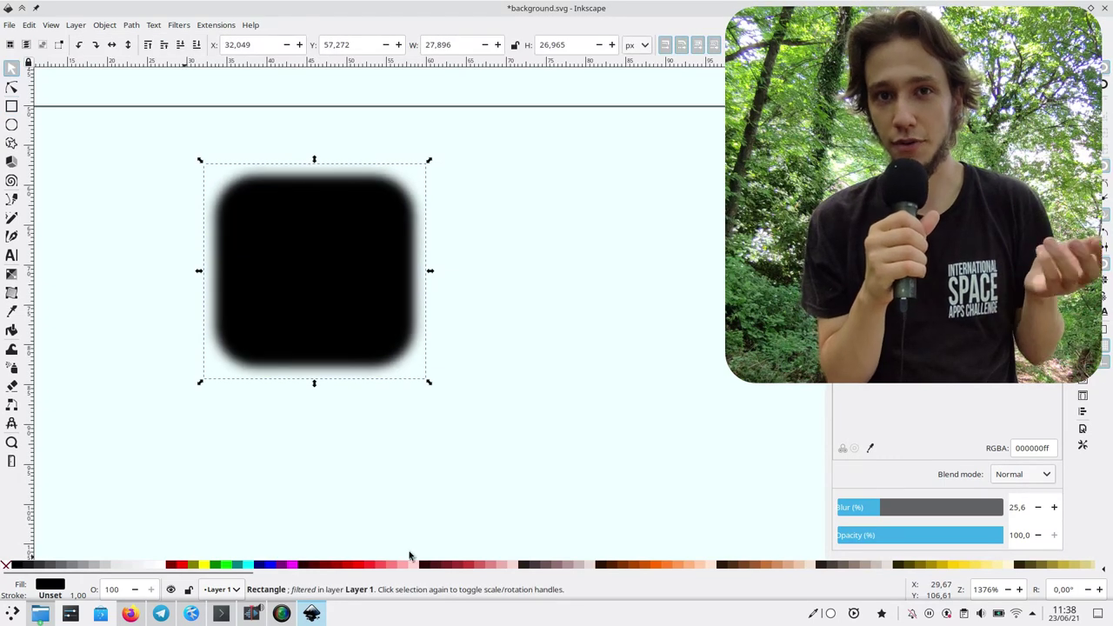
left_click_drag(868, 513, 788, 512)
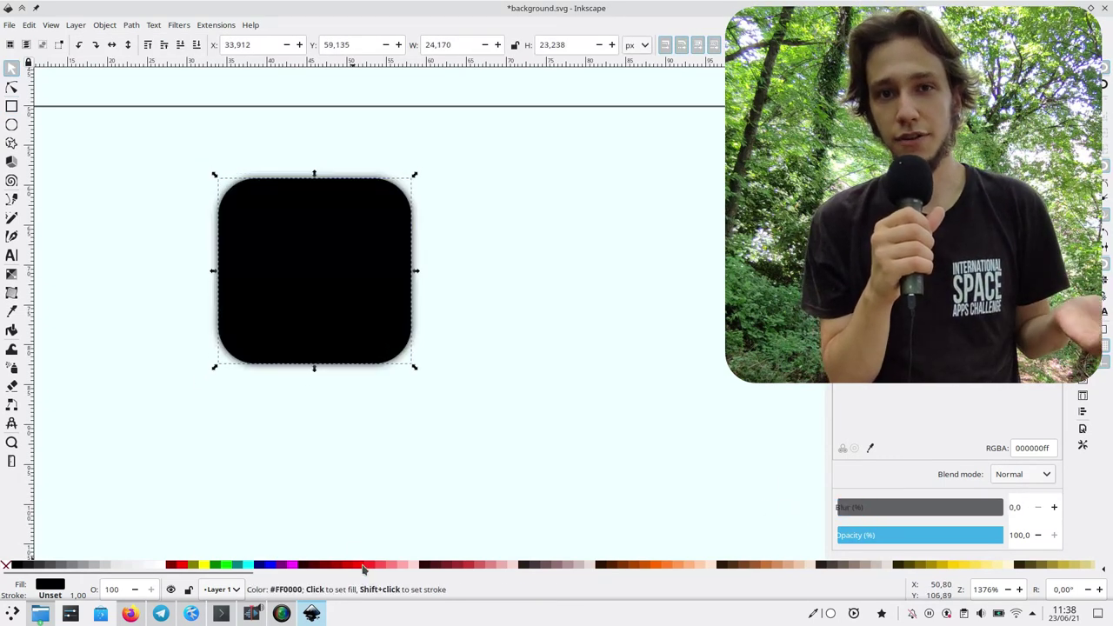
left_click(358, 565)
left_click(281, 378)
scroll(351, 346, "up", 7)
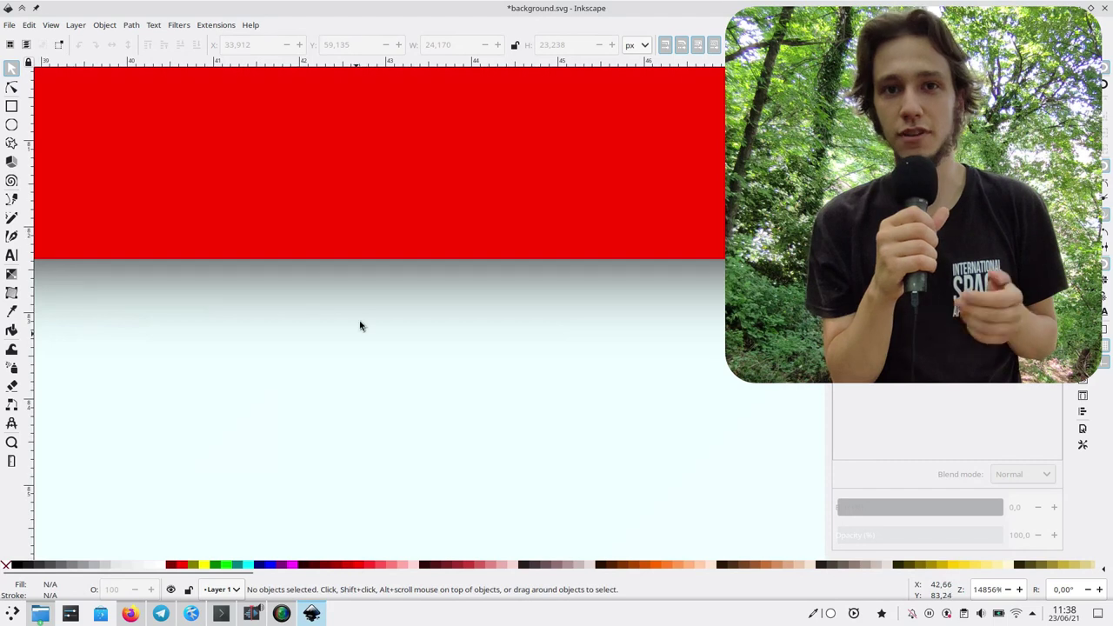
scroll(327, 271, "down", 7)
Try offsetting the red rectangle 2 px above its shadow, and save background.svg.
left_click(322, 253)
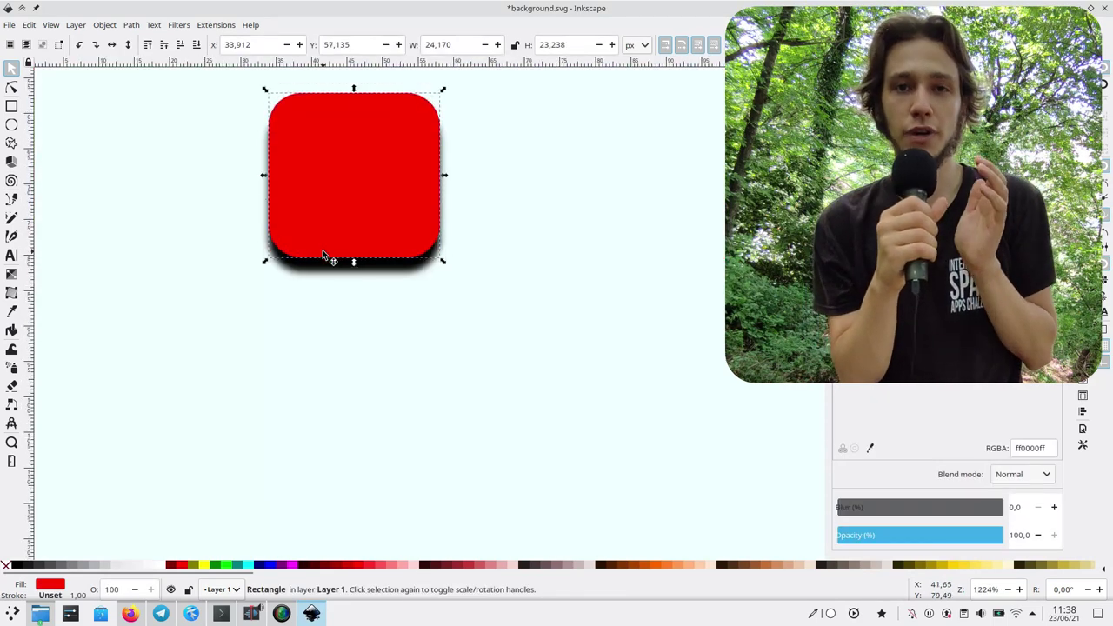
left_click(559, 430)
key("ctrl+s")
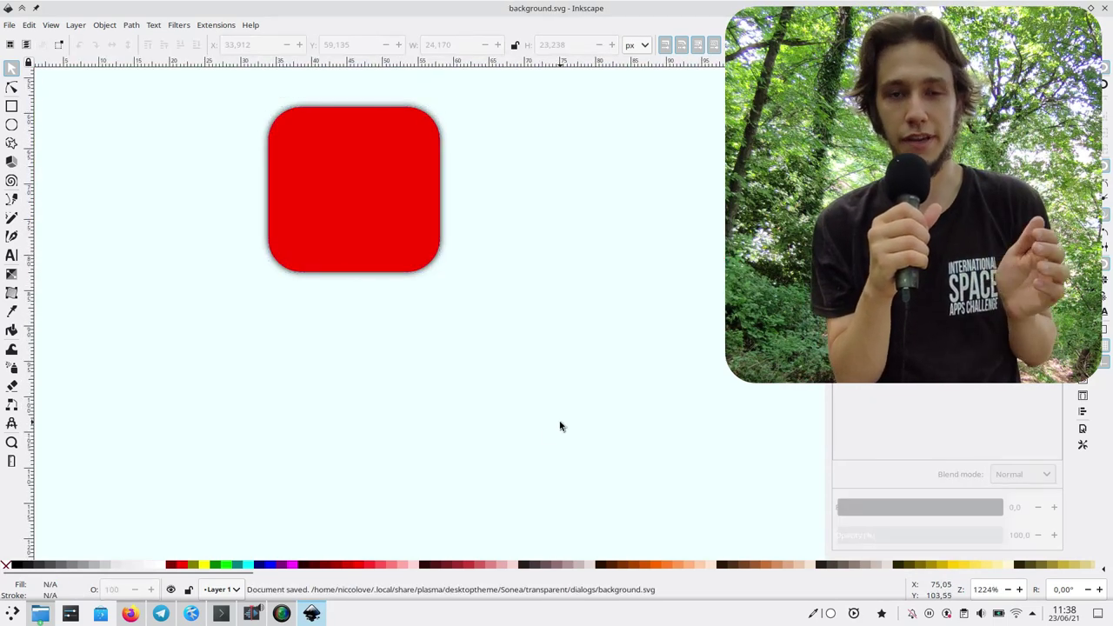
Apply a Drop Shadow filter with blur radius 77 px, horizontal offset 4.1 px, vertical offset -11.9 px and Outer shadow type.
left_click(178, 24)
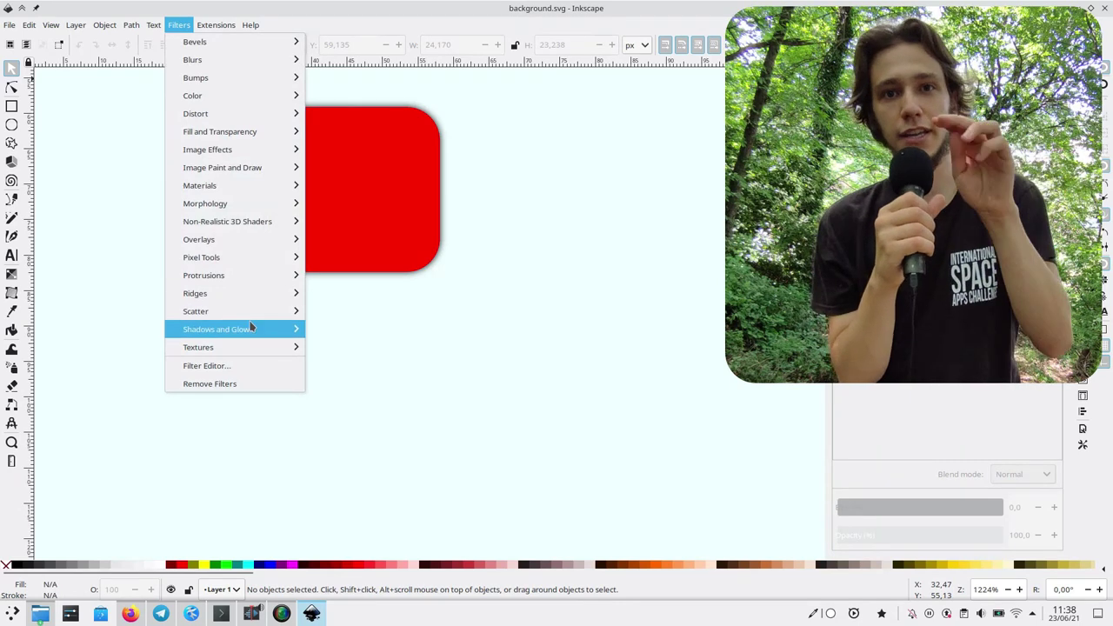
mouse_move(286, 331)
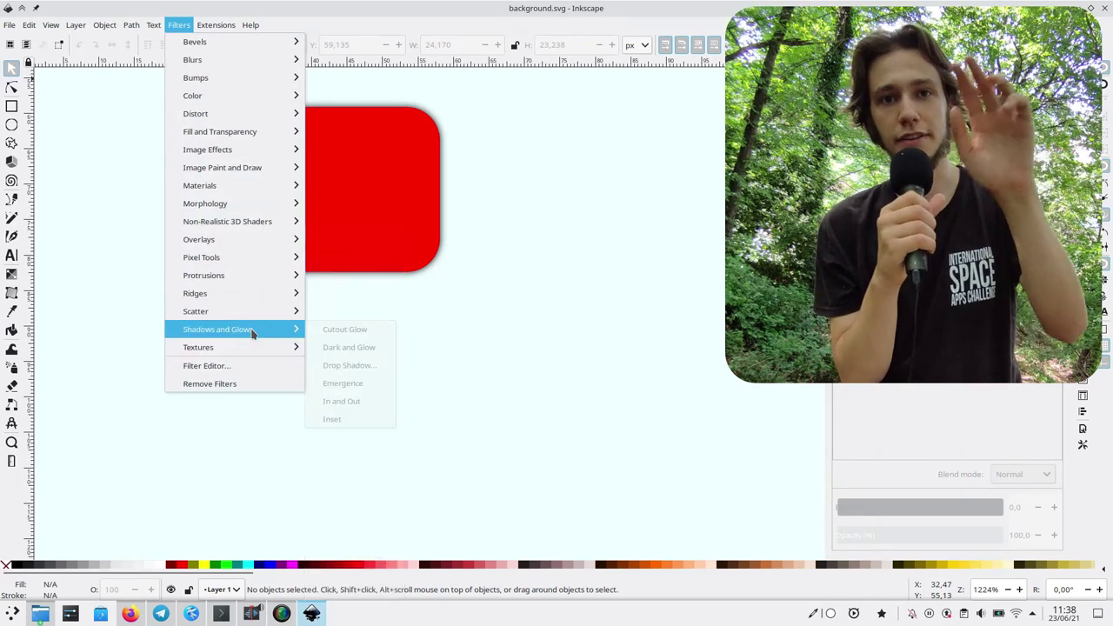
left_click(349, 365)
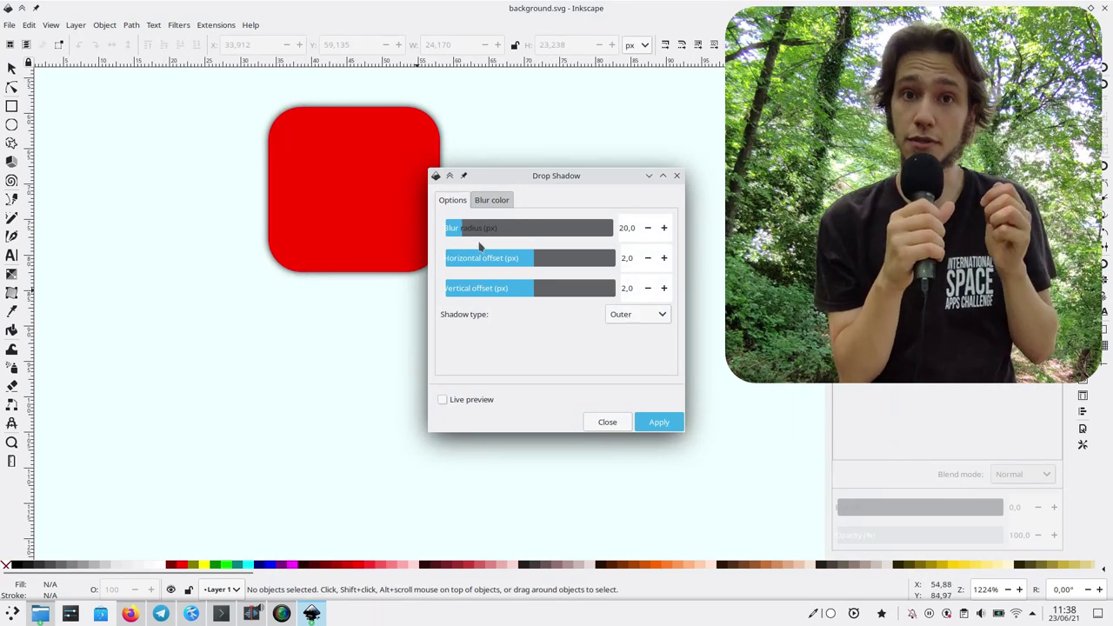
left_click_drag(475, 228, 508, 227)
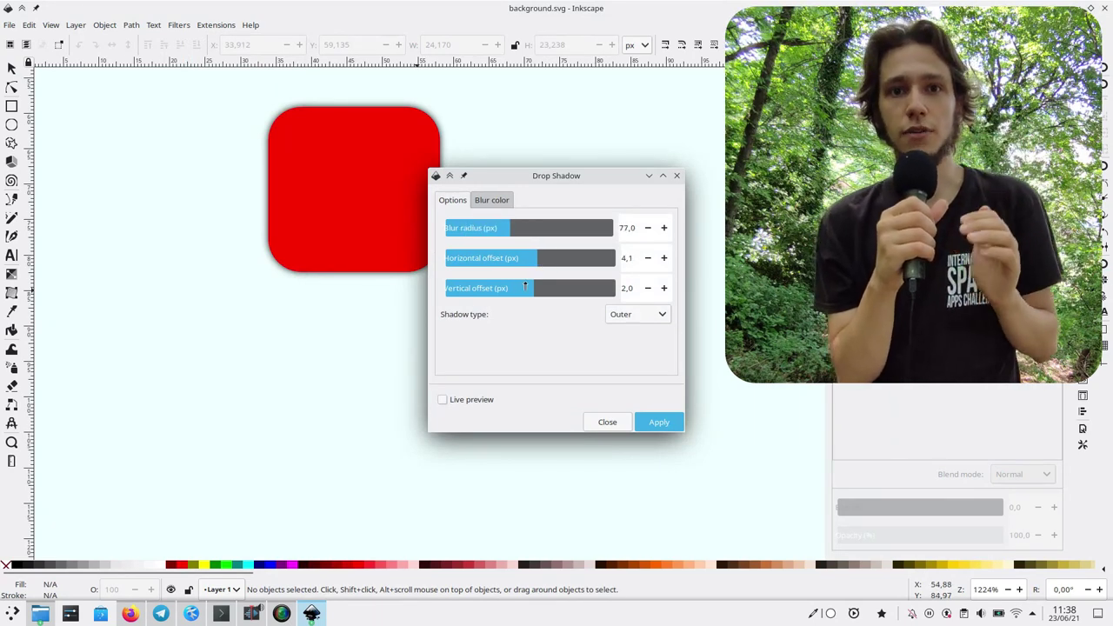
left_click_drag(524, 288, 511, 288)
left_click(623, 318)
left_click(623, 320)
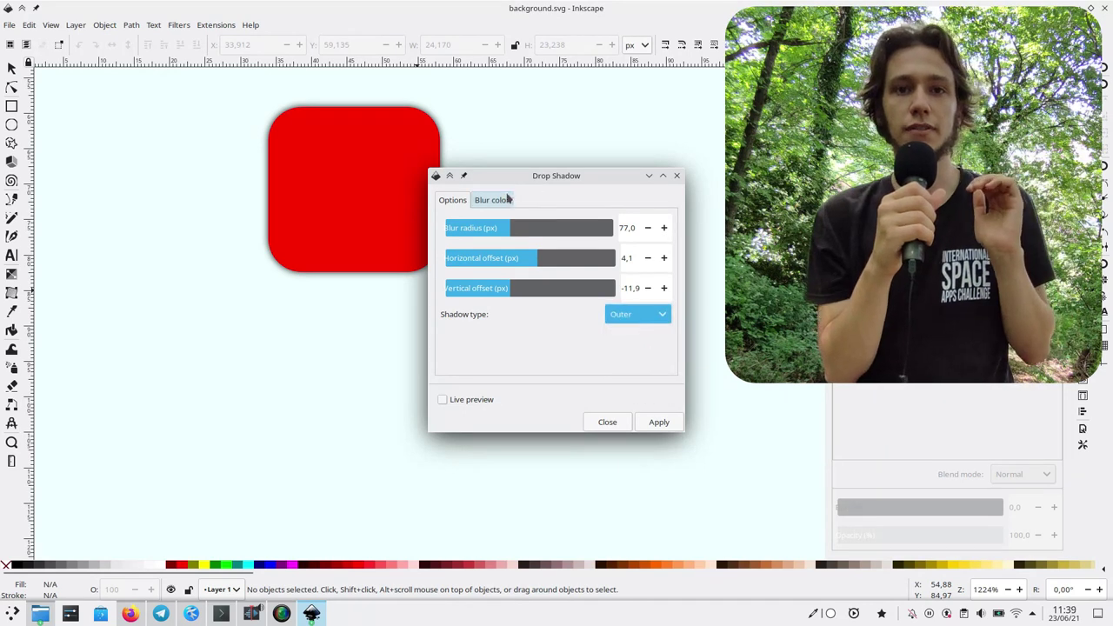
left_click(492, 200)
left_click(452, 200)
left_click(659, 422)
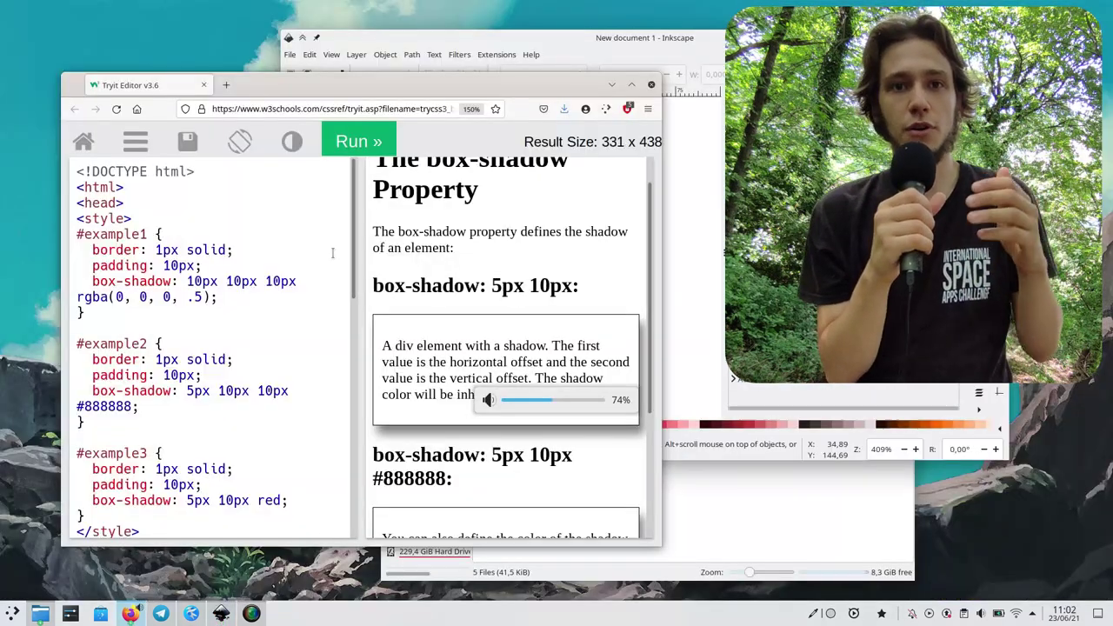
In the browser's Tryit Editor, run the #example1 box-shadow with its rgba alpha at .2 and again at .8.
type("20px rgba(0, 0, 0, .);")
left_click(378, 140)
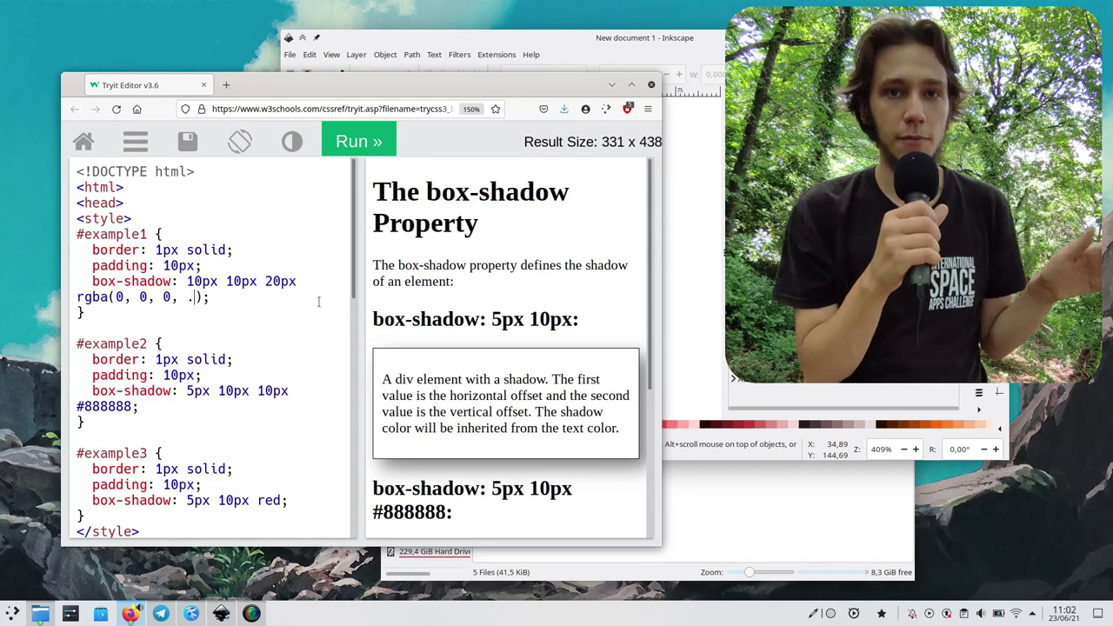
left_click(365, 141)
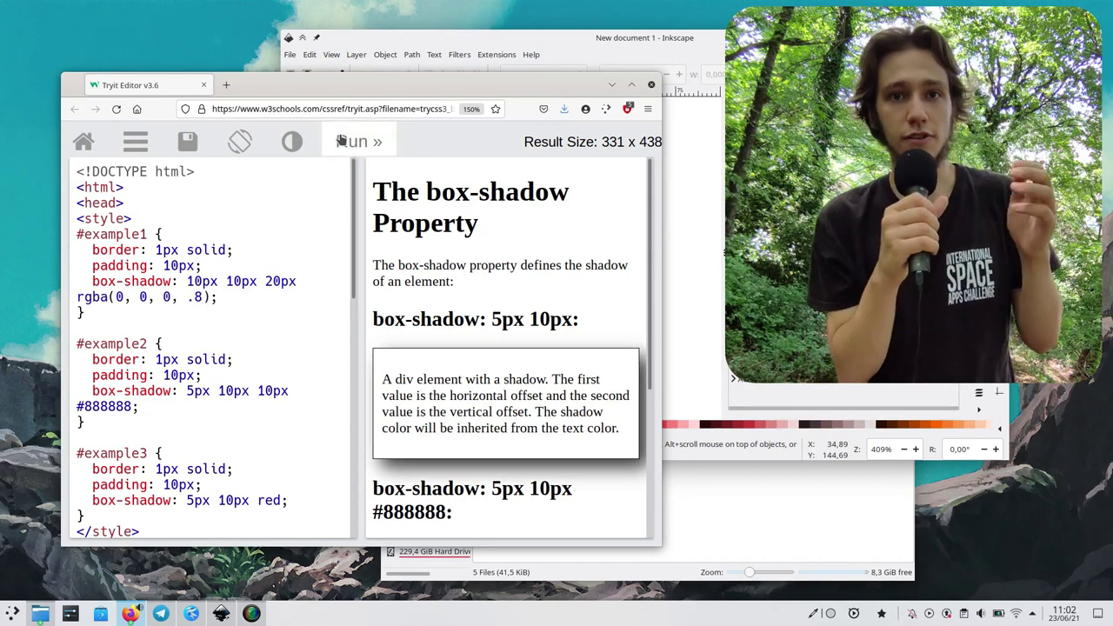
Switch to Inkscape and draw a square about 18.4 mm wide with corners rounded about 2.3 mm and no stroke.
left_click(704, 297)
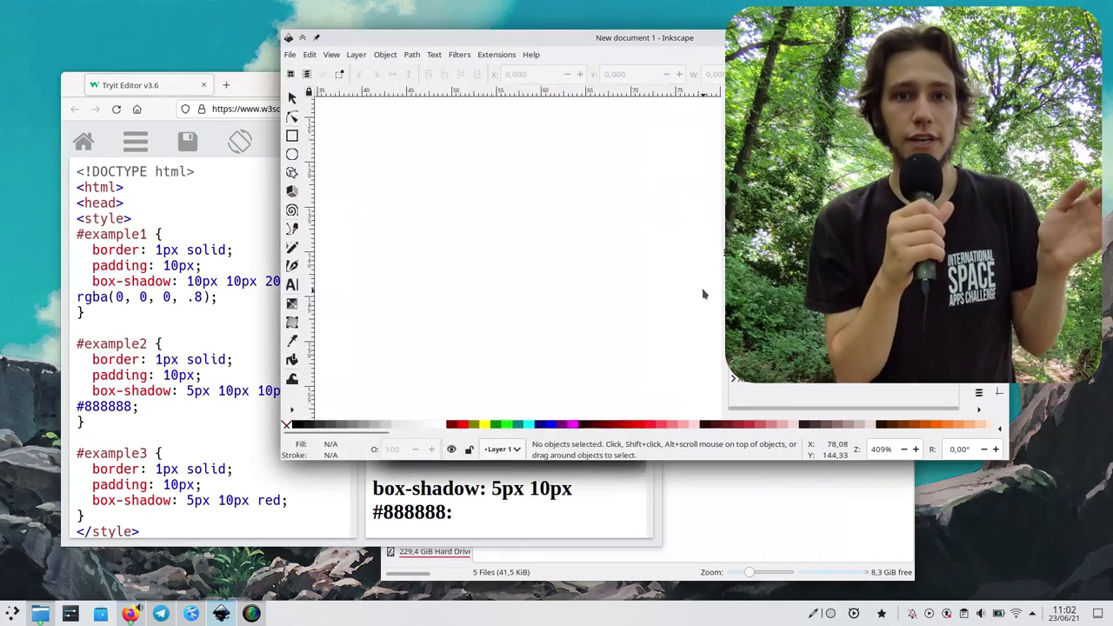
left_click(292, 136)
left_click_drag(427, 187, 593, 340)
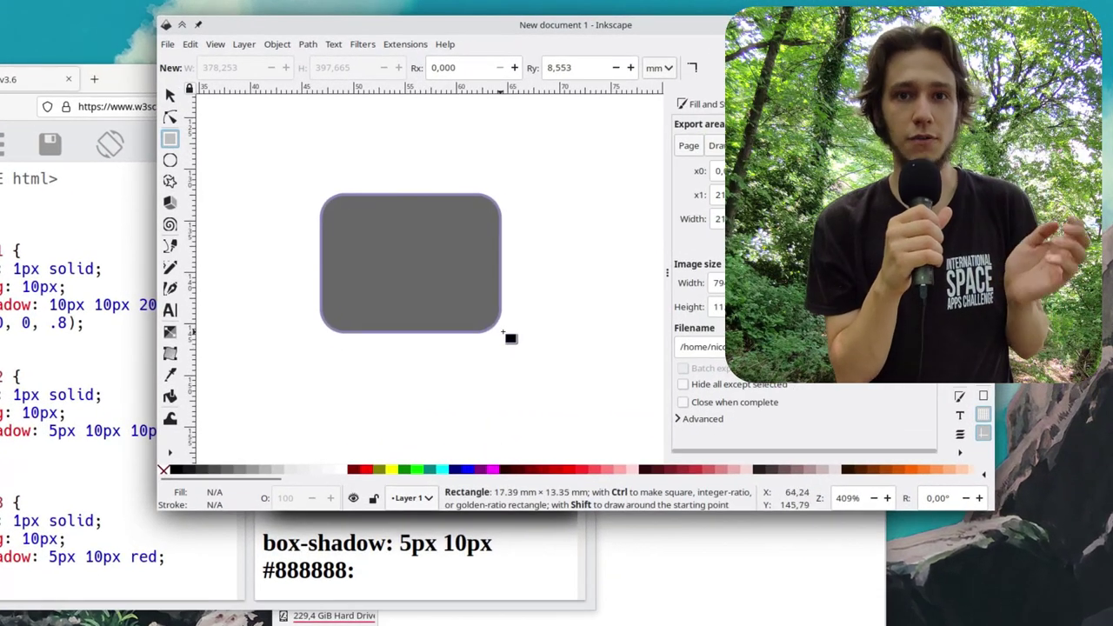
left_click_drag(520, 374, 527, 383)
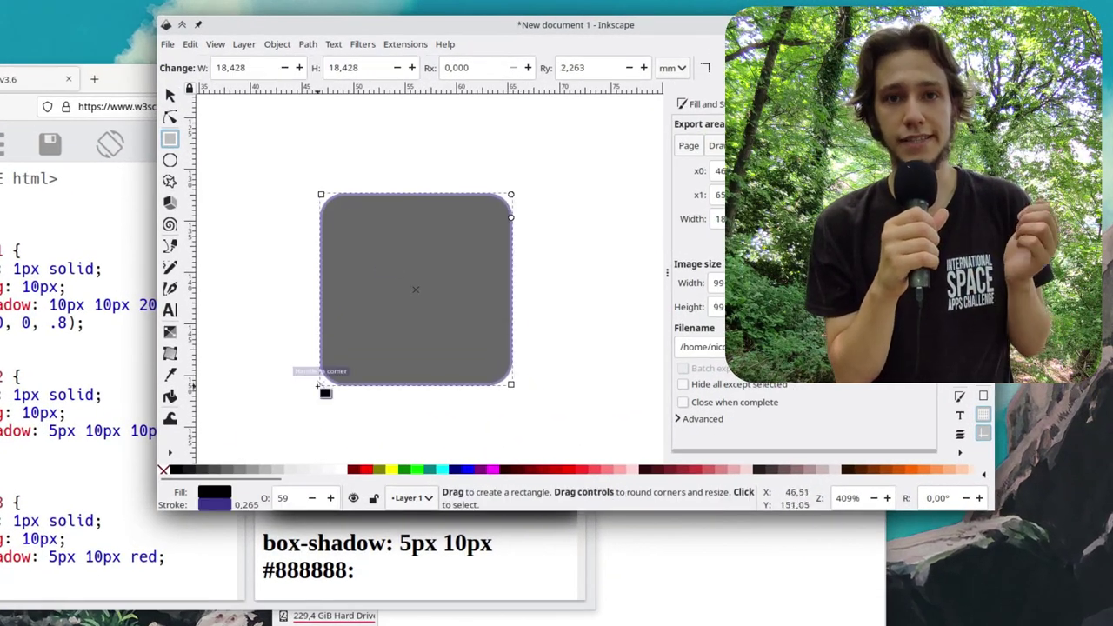
left_click(164, 470, "shift")
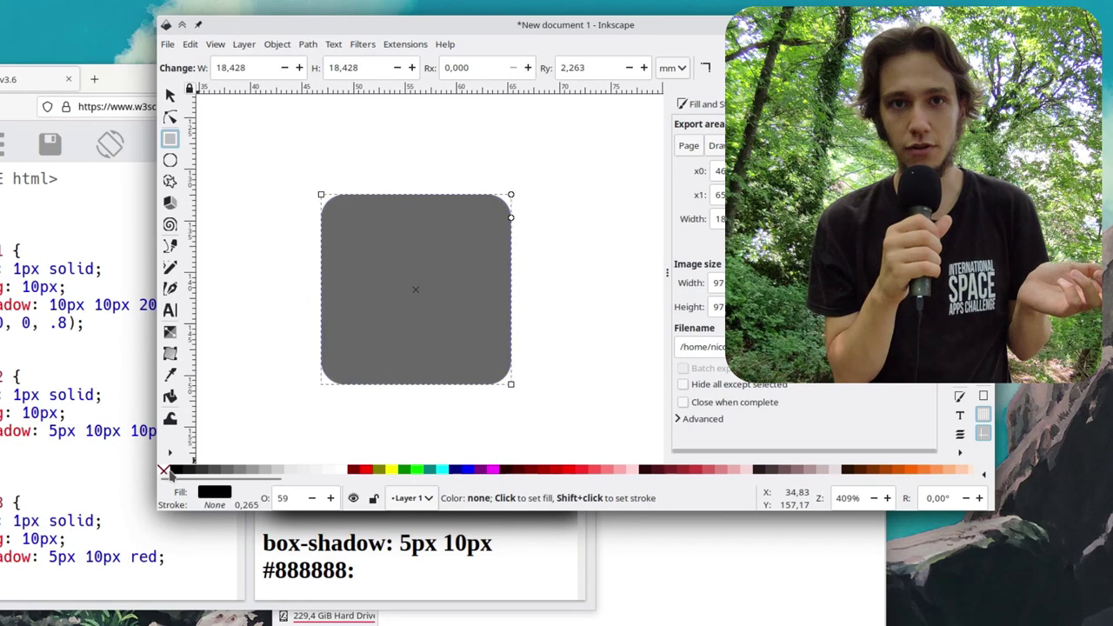
Fill the rounded square with red and set its opacity to 100%.
key("s")
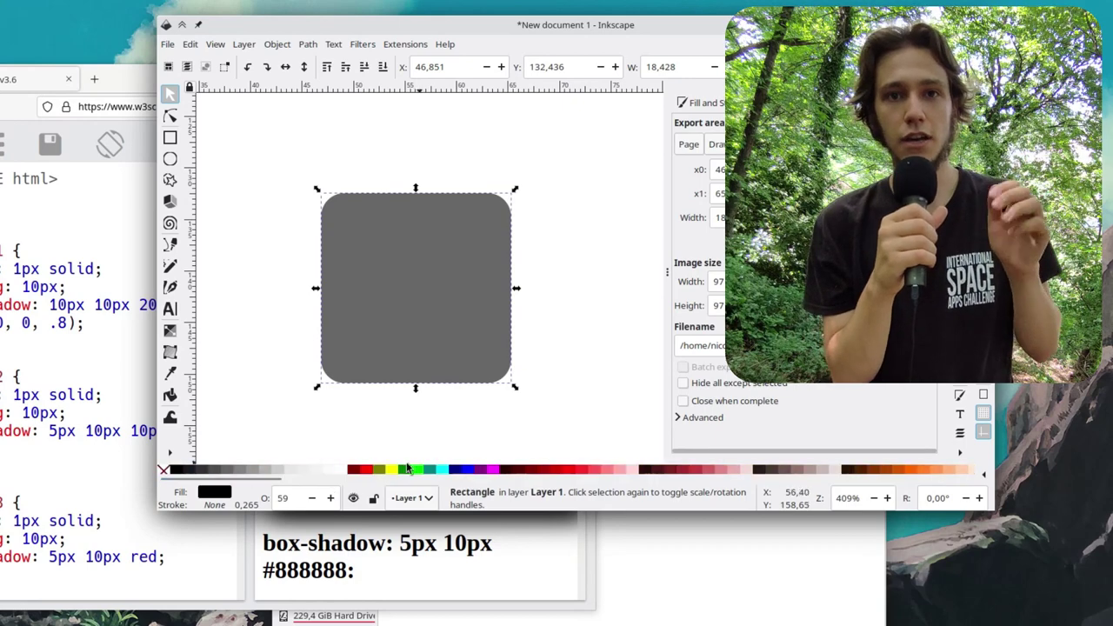
left_click(358, 469)
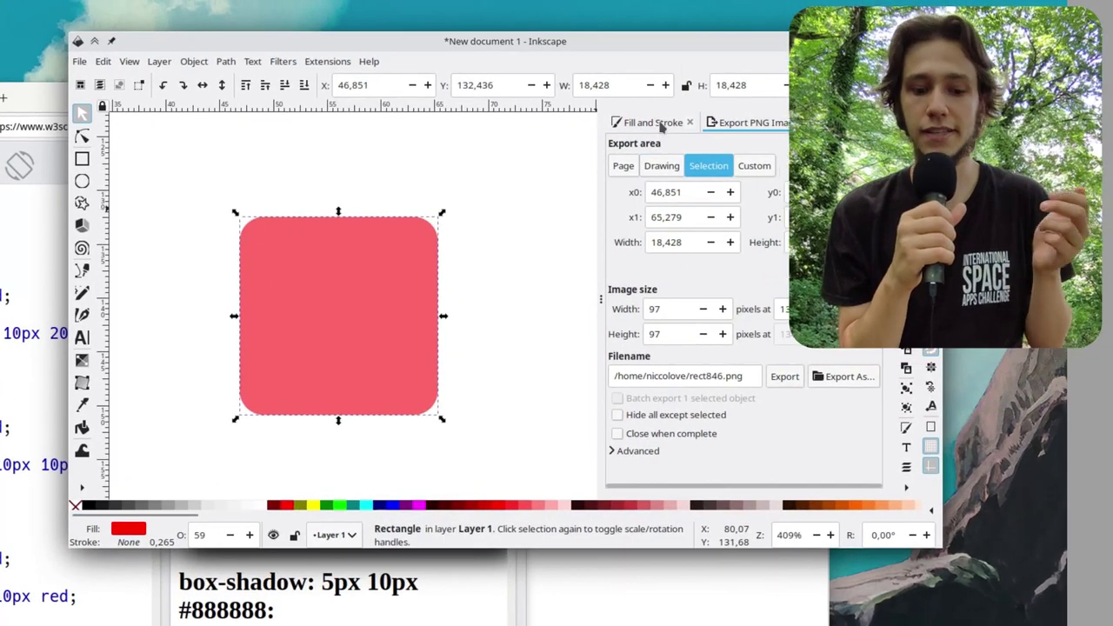
left_click(681, 121)
left_click_drag(742, 466, 813, 470)
key("Escape")
Create a black-filled duplicate of the red square and place it behind the original.
left_click(371, 306)
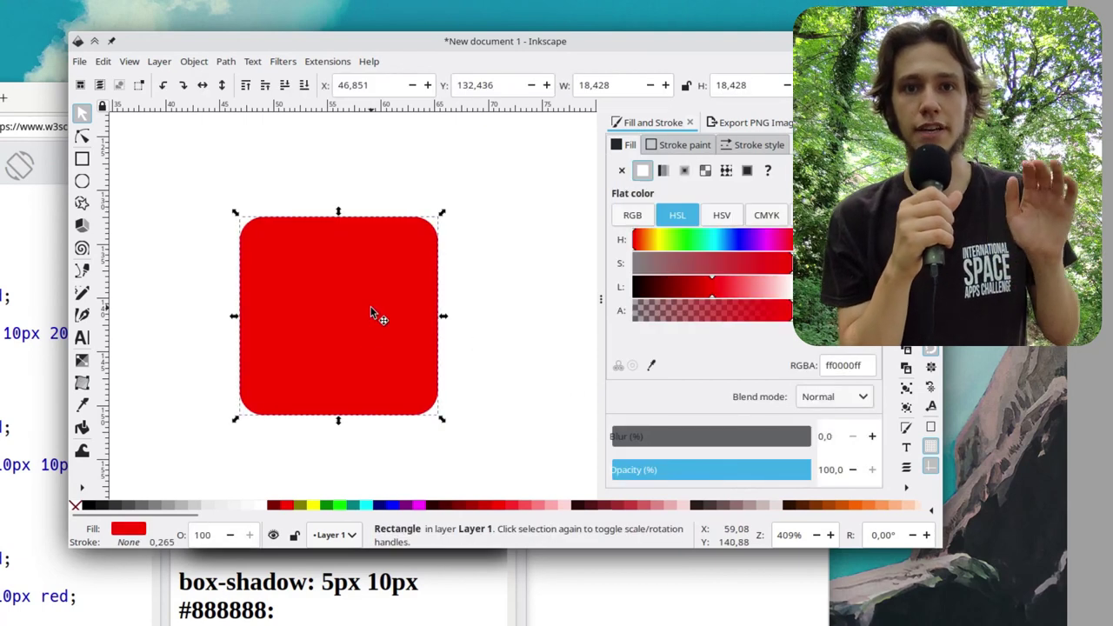
left_click(90, 506)
key("ctrl+z")
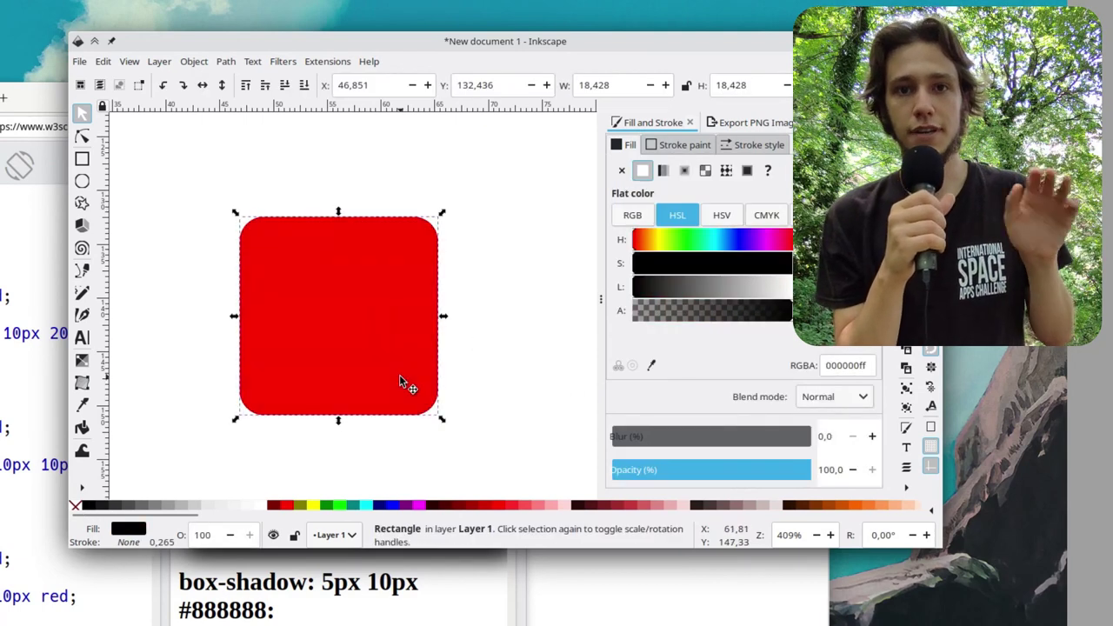
Set the black copy's blur to 34% and its opacity to 63.8%.
left_click(873, 437)
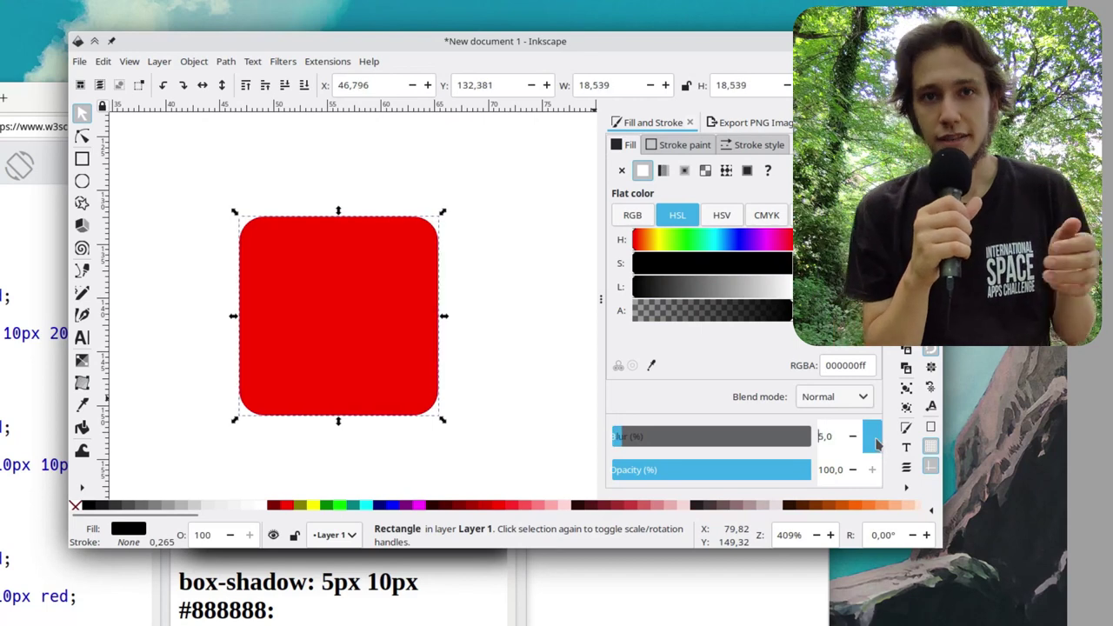
left_click(875, 440)
left_click(874, 440)
left_click(874, 440)
left_click(874, 440)
left_click(875, 440)
left_click(874, 441)
left_click(874, 440)
left_click(875, 440)
left_click(874, 440)
left_click_drag(809, 470, 734, 477)
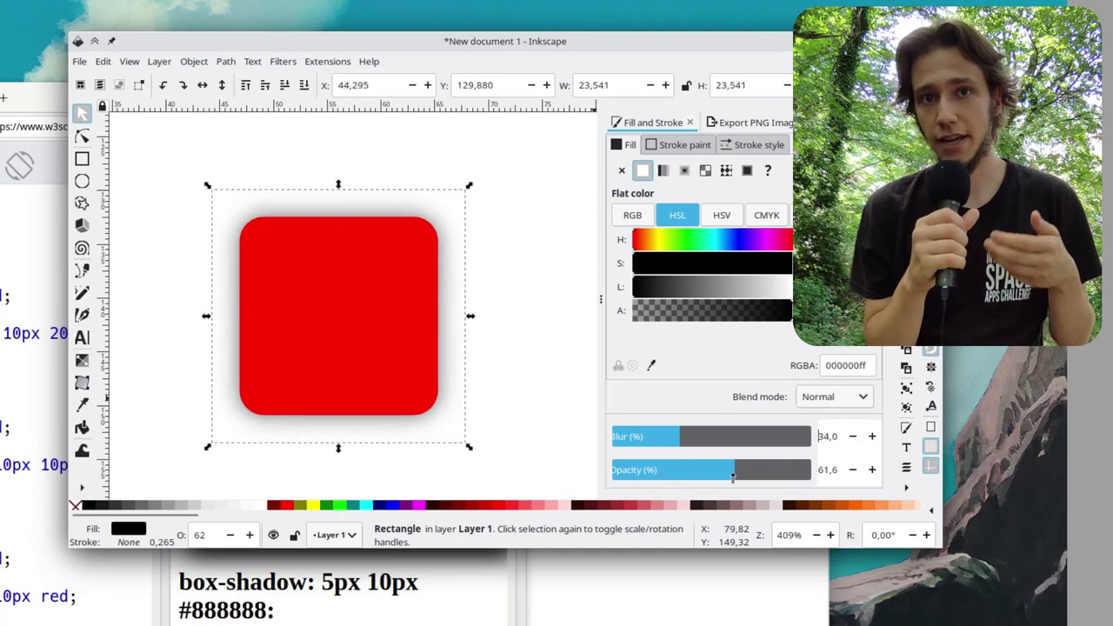
Try lowering the red square behind its blurred black copy.
left_click(441, 374)
key("Page_Down")
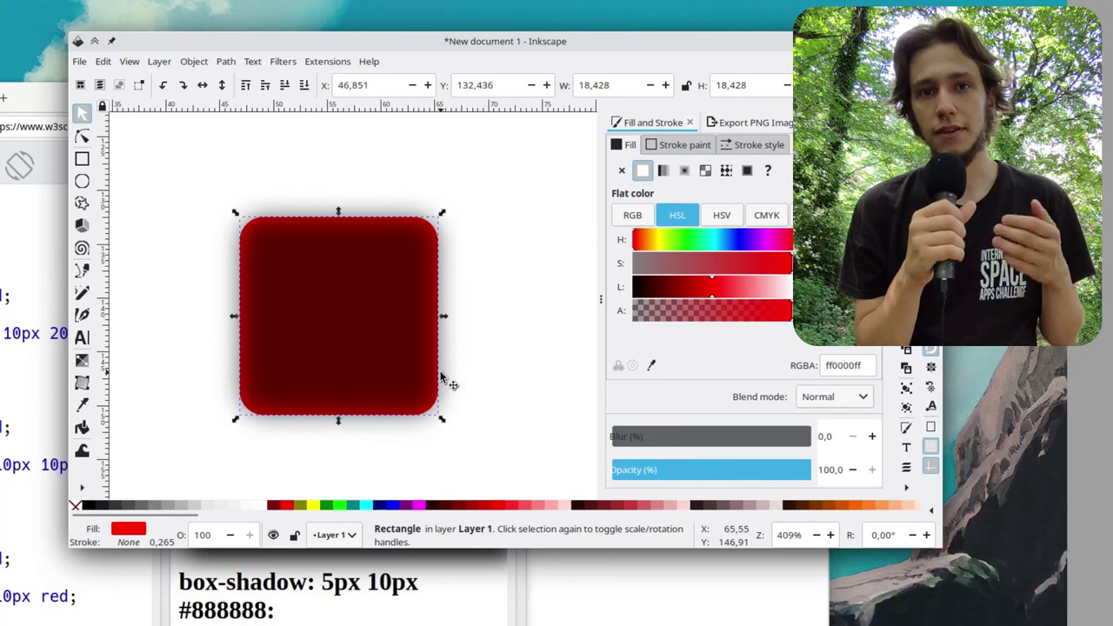
left_click(524, 335)
Shift the blurred black copy down about 1.06 mm behind the red square.
left_click(368, 354)
key("Down")
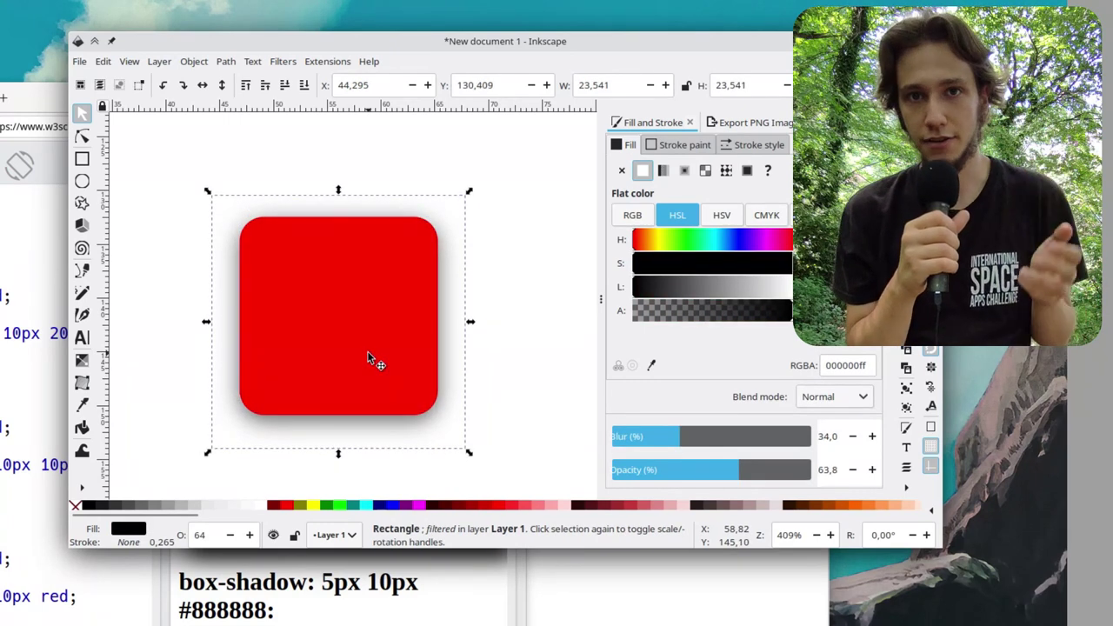
key("Down")
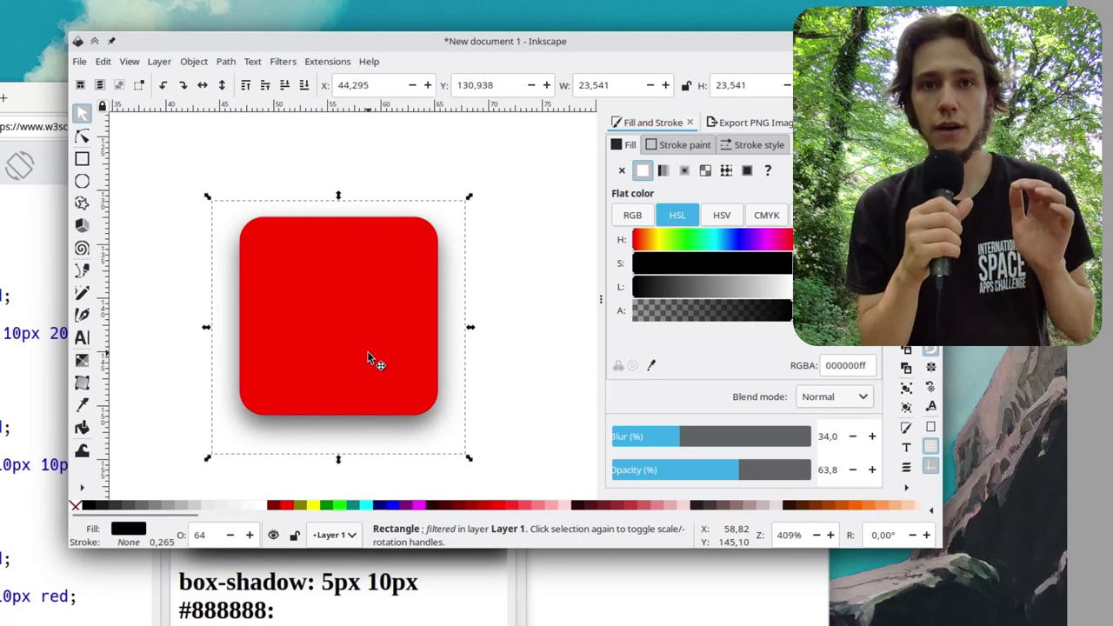
left_click(539, 302)
Change the front square's fill from red to white.
scroll(424, 362, "down", 2)
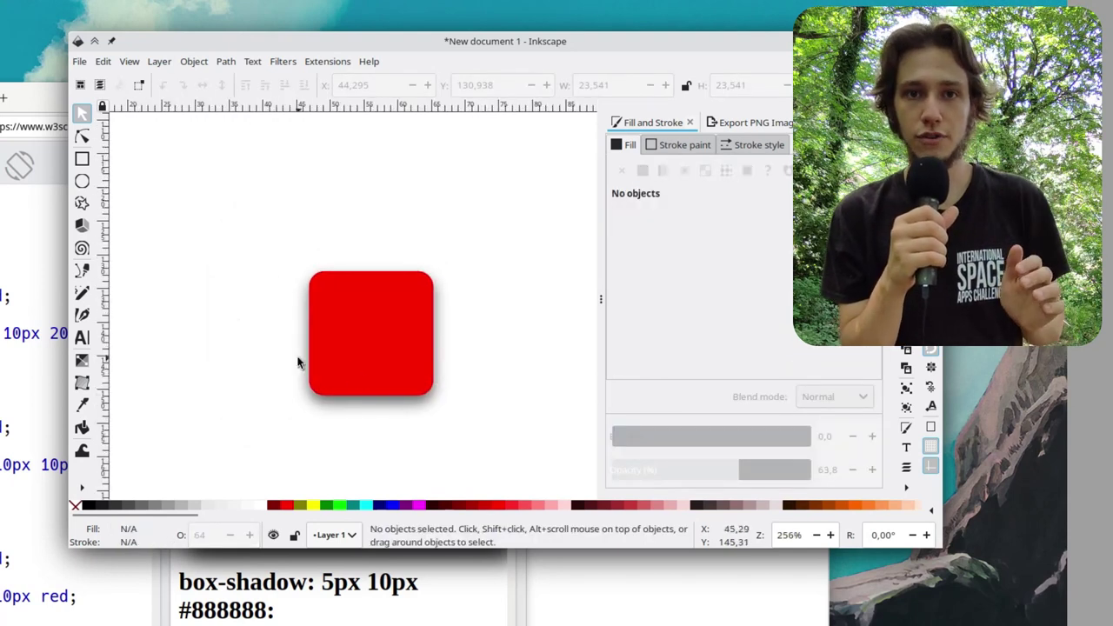
left_click(377, 345)
left_click(262, 506)
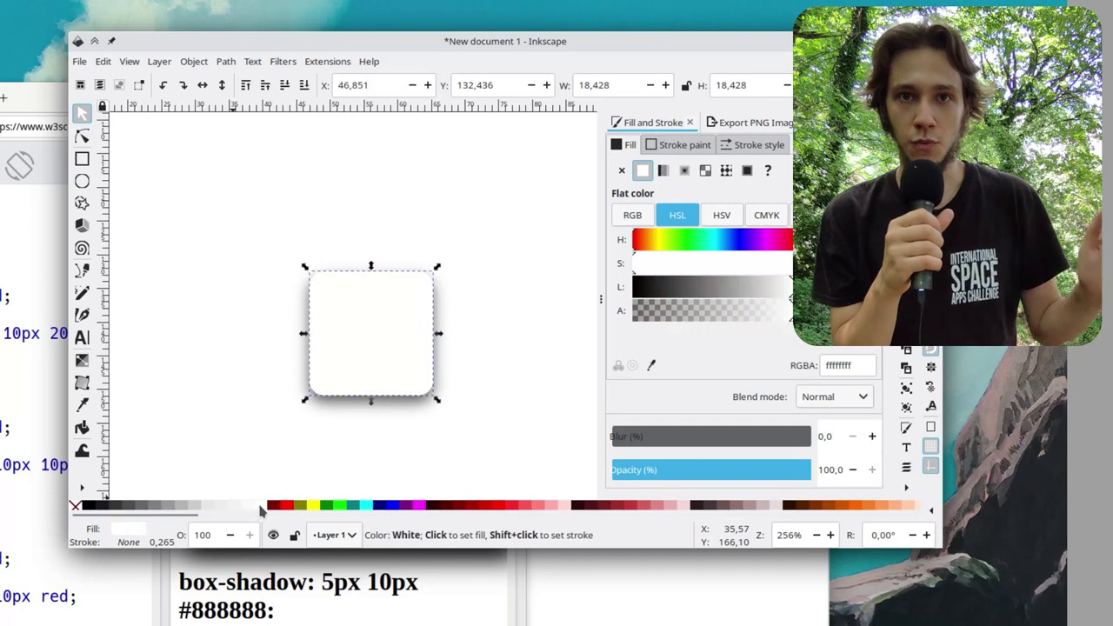
Examine the white rounded square and its soft drop shadow at different zoom levels.
left_click(285, 308)
scroll(285, 308, "up", 2)
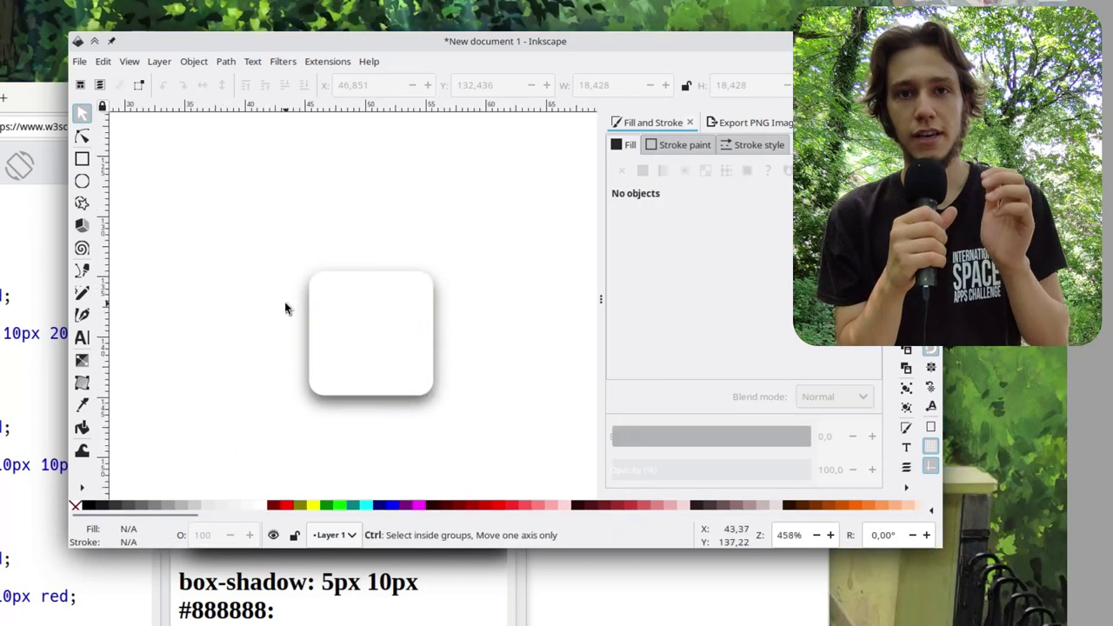
scroll(285, 309, "up", 2)
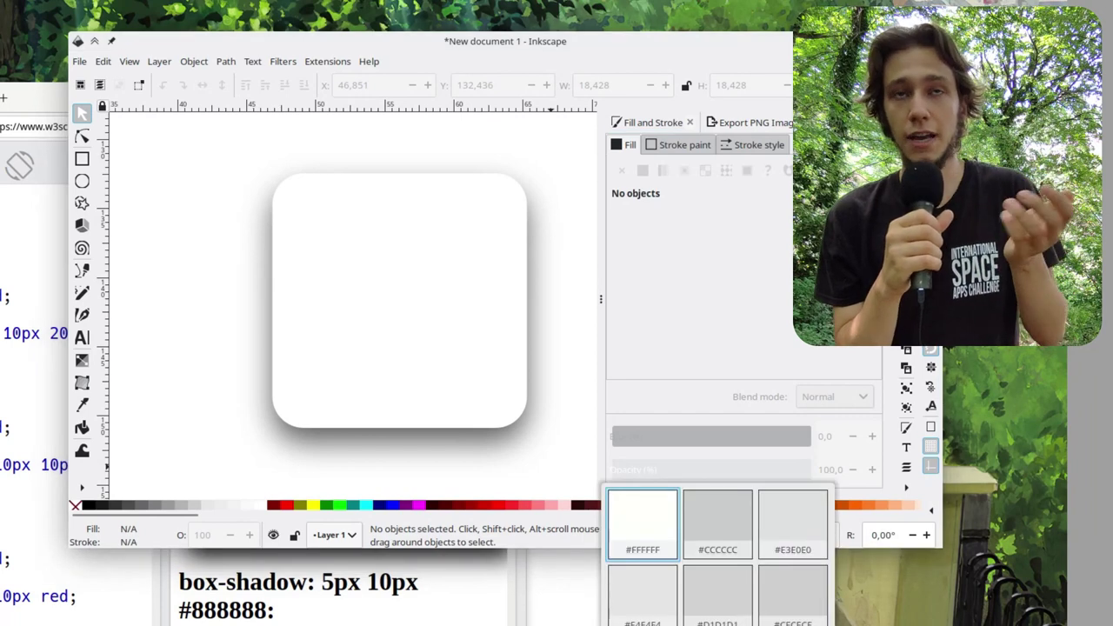
left_click(179, 401)
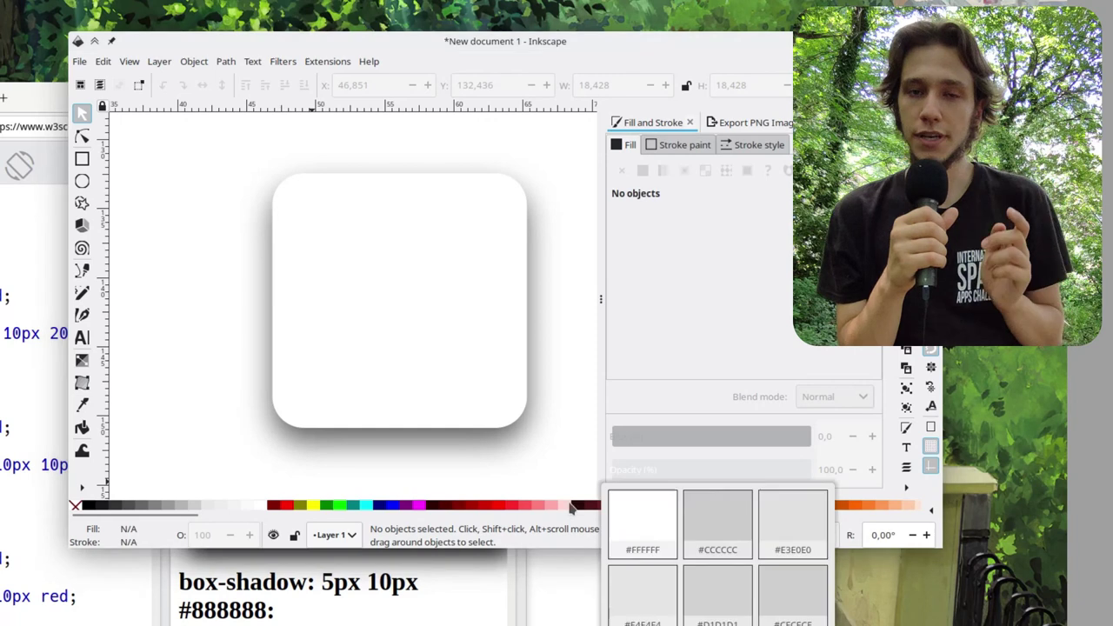
left_click(534, 466)
scroll(534, 465, "down", 2)
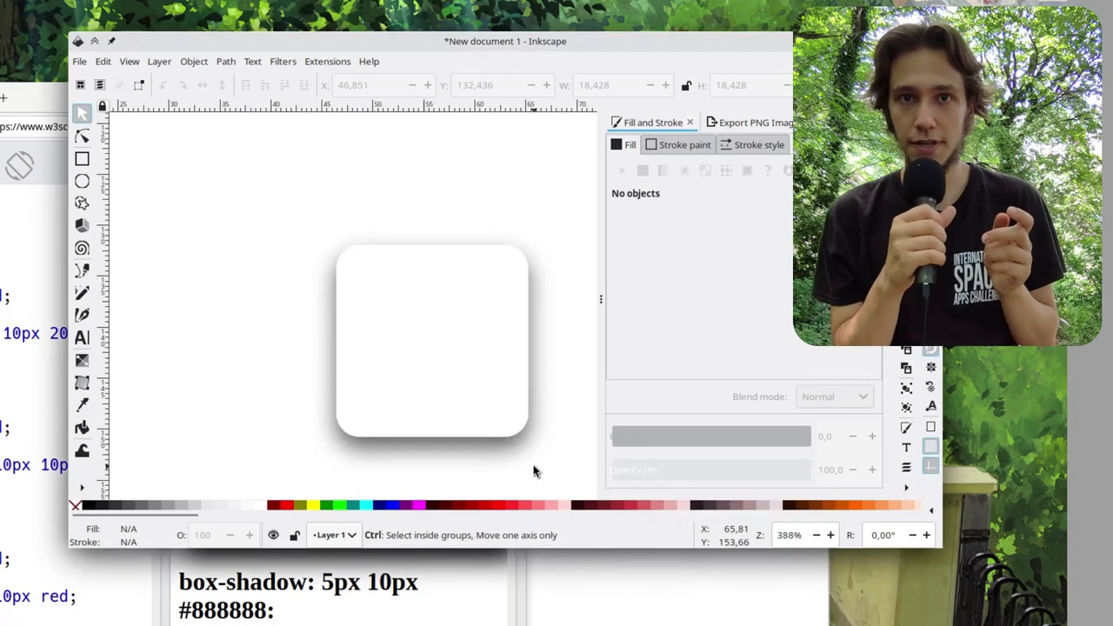
scroll(534, 466, "down", 2)
scroll(534, 465, "right", 3)
left_click_drag(527, 462, 462, 446)
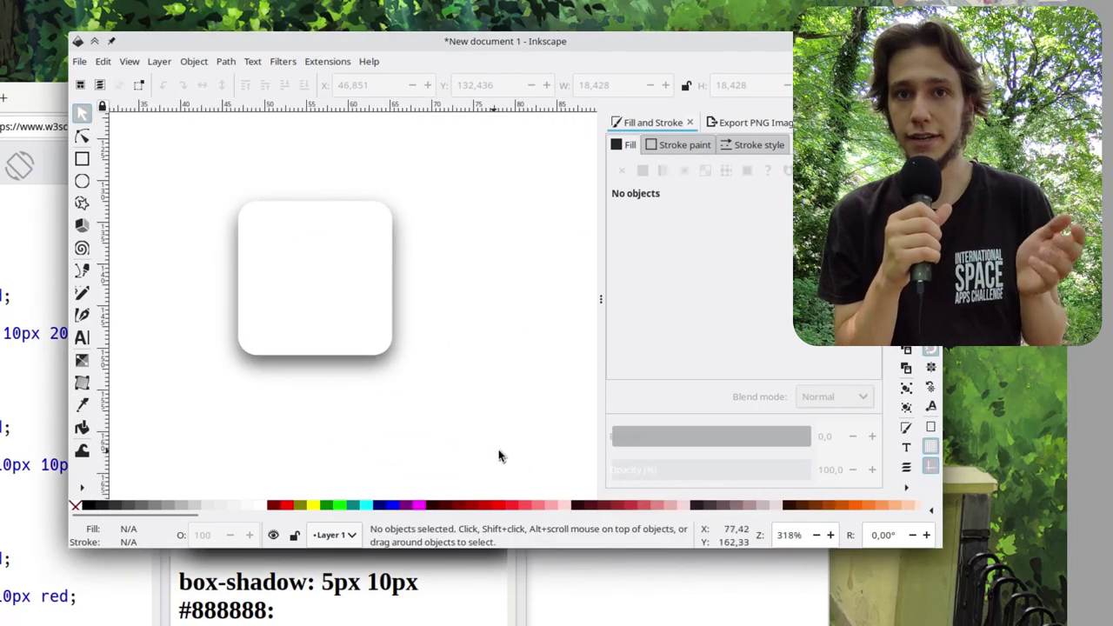
scroll(226, 177, "up", 2)
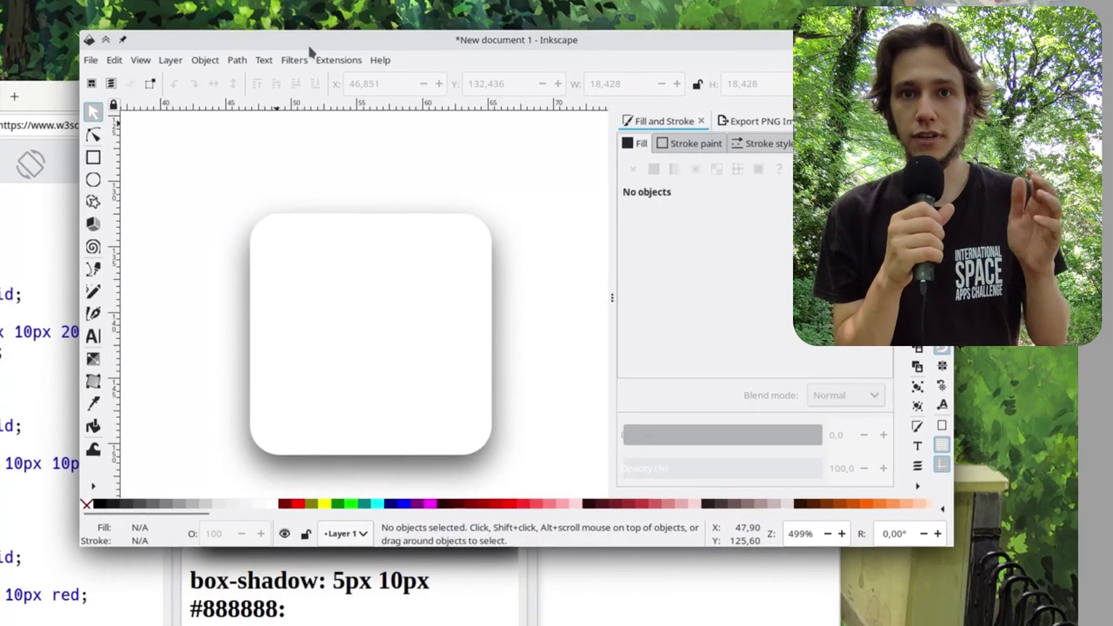
scroll(270, 224, "down", 1)
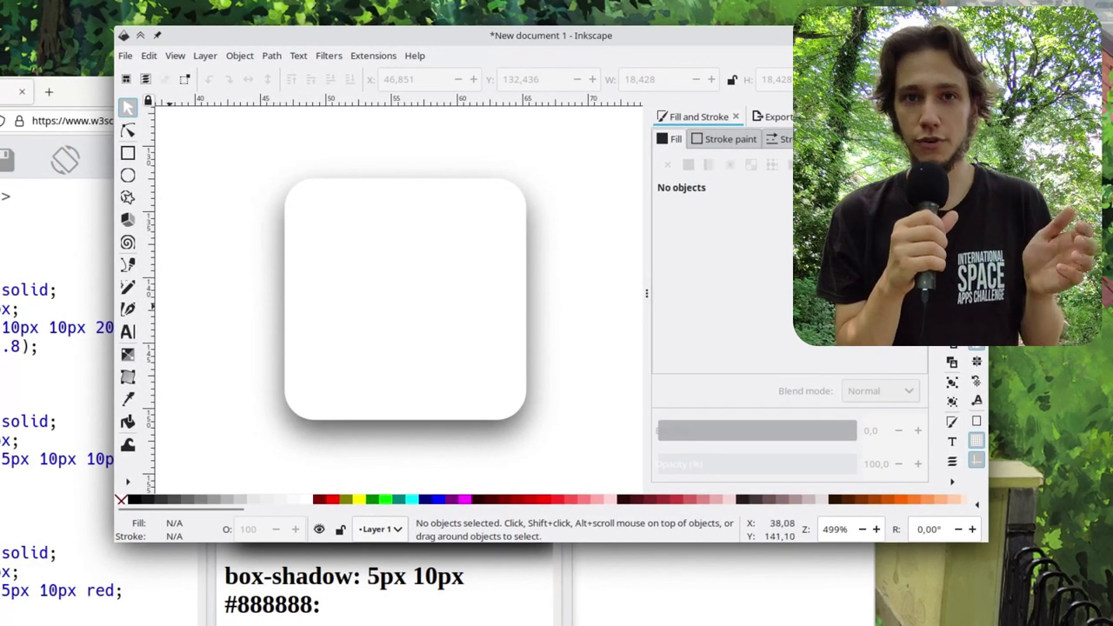
Capture a rectangular region screenshot of the white square including its full shadow.
key("shift")
key("super+shift+Print")
left_click_drag(215, 132, 615, 475)
key("Return")
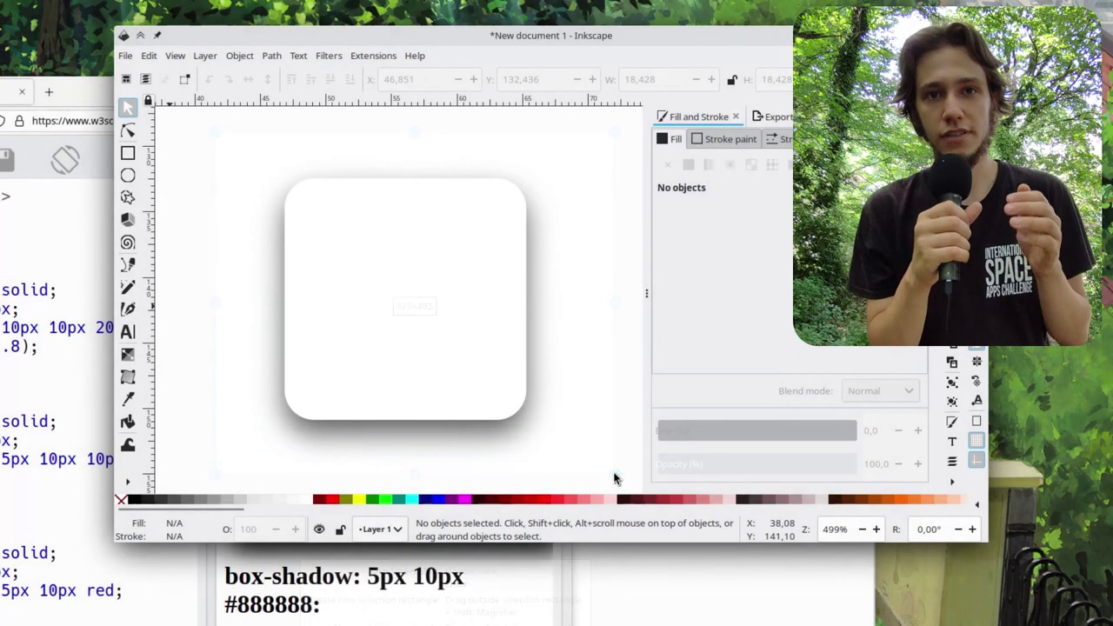
Place the captured screenshot in the shadowgenerator folder in Dolphin and rename it shadow4.png.
left_click(706, 616)
left_click_drag(957, 520, 675, 364)
left_click(706, 391)
right_click(441, 153)
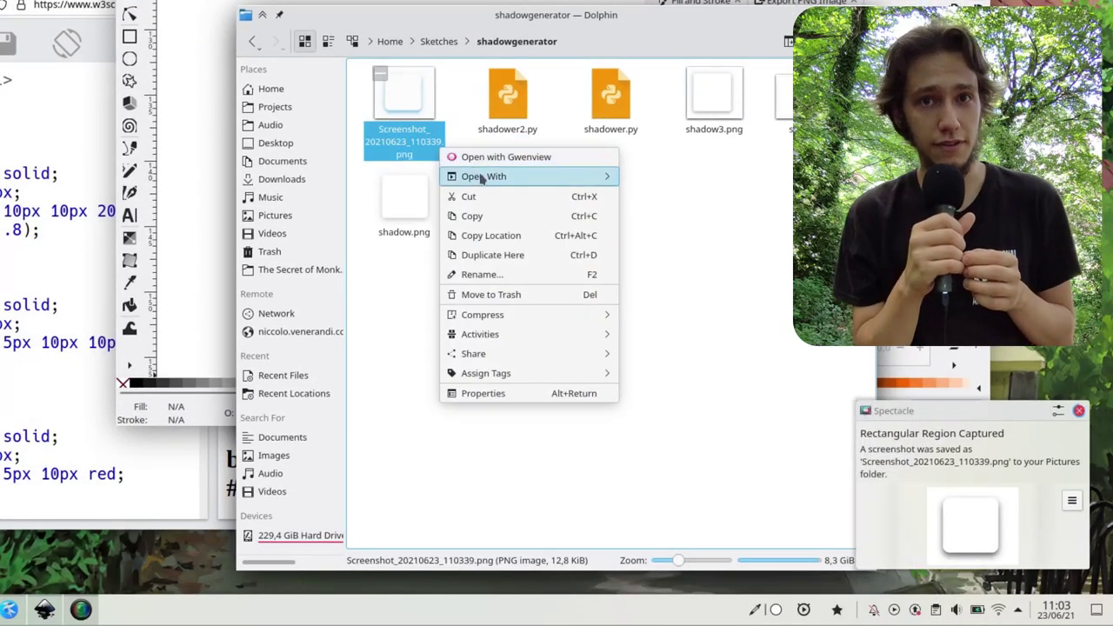
left_click(508, 278)
type("shadow4")
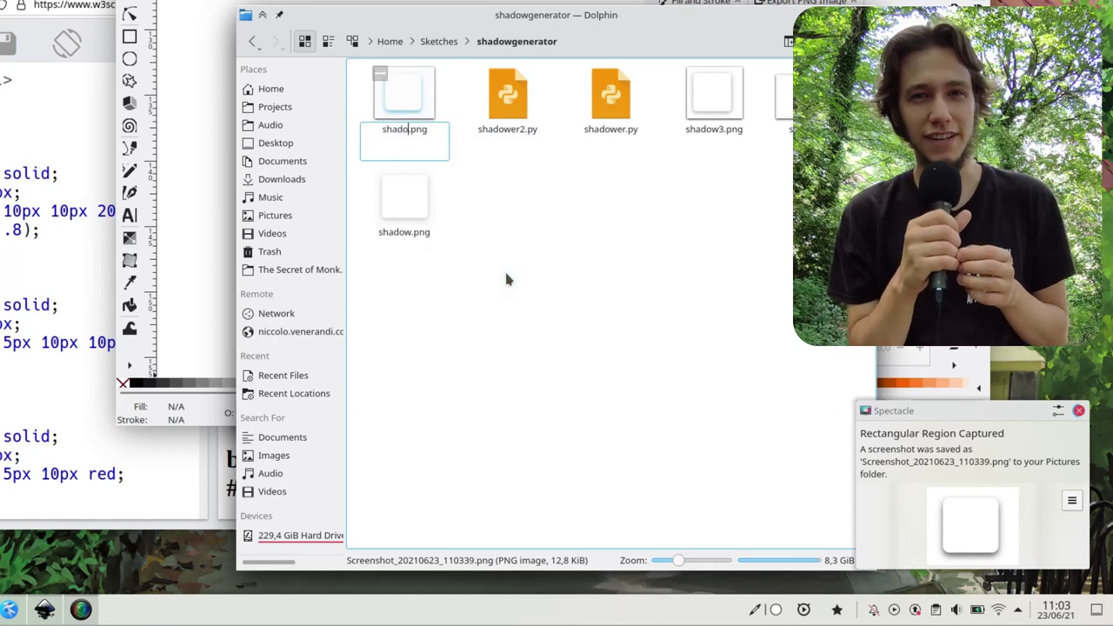
key("Return")
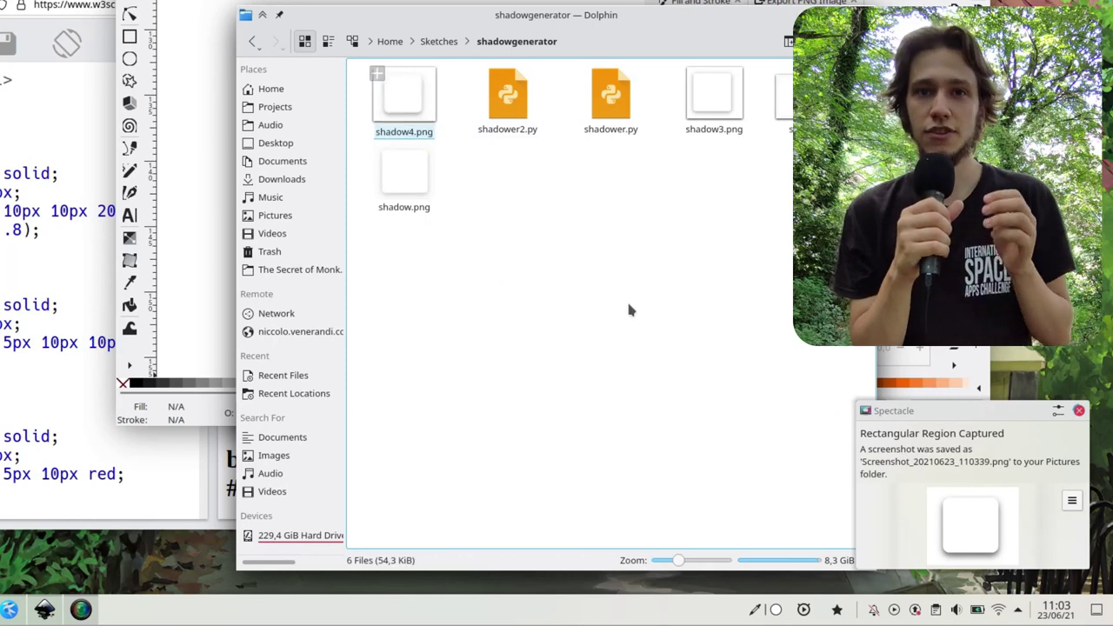
Run python3 shadower2.py in a terminal inside the shadowgenerator folder, giving shadow4.png as the file and 5 gradient nodes.
left_click_drag(700, 340, 812, 308, "super")
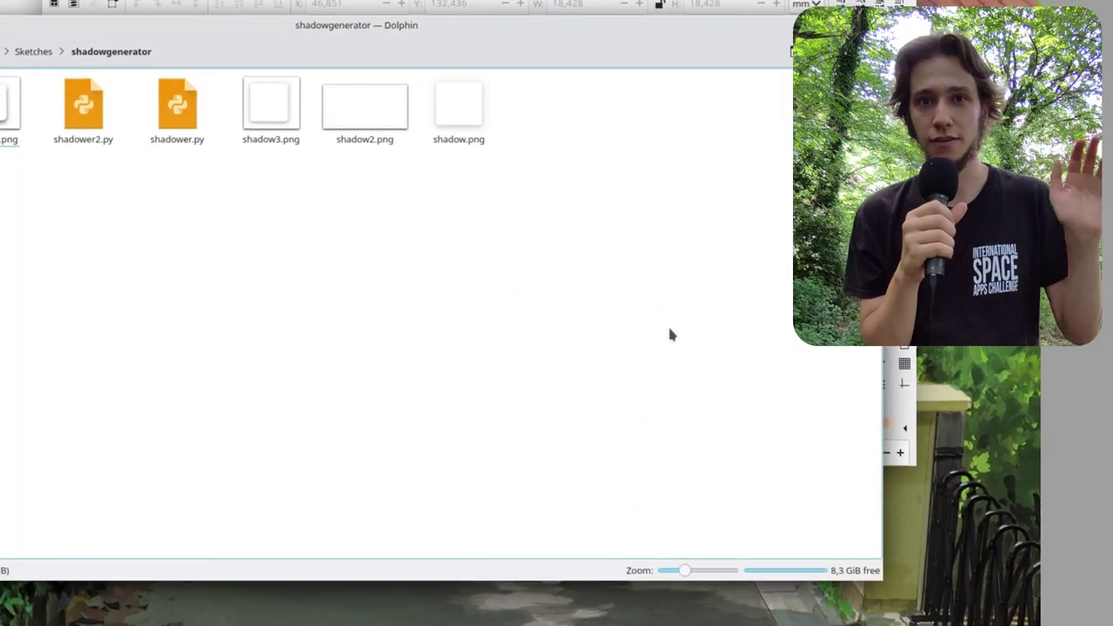
key("F4")
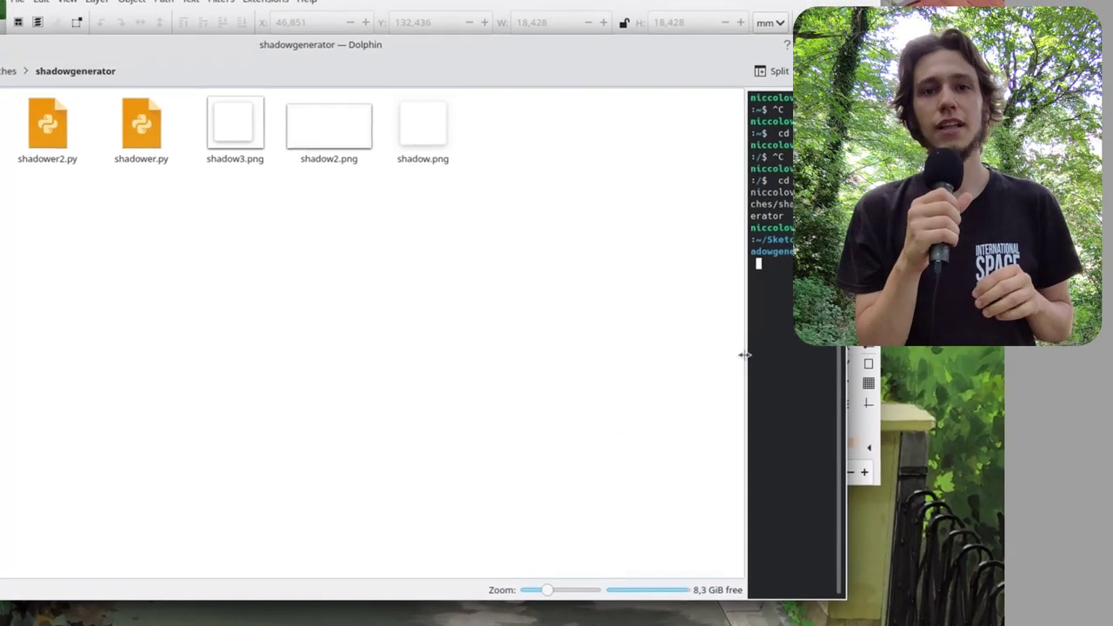
left_click_drag(746, 355, 346, 355)
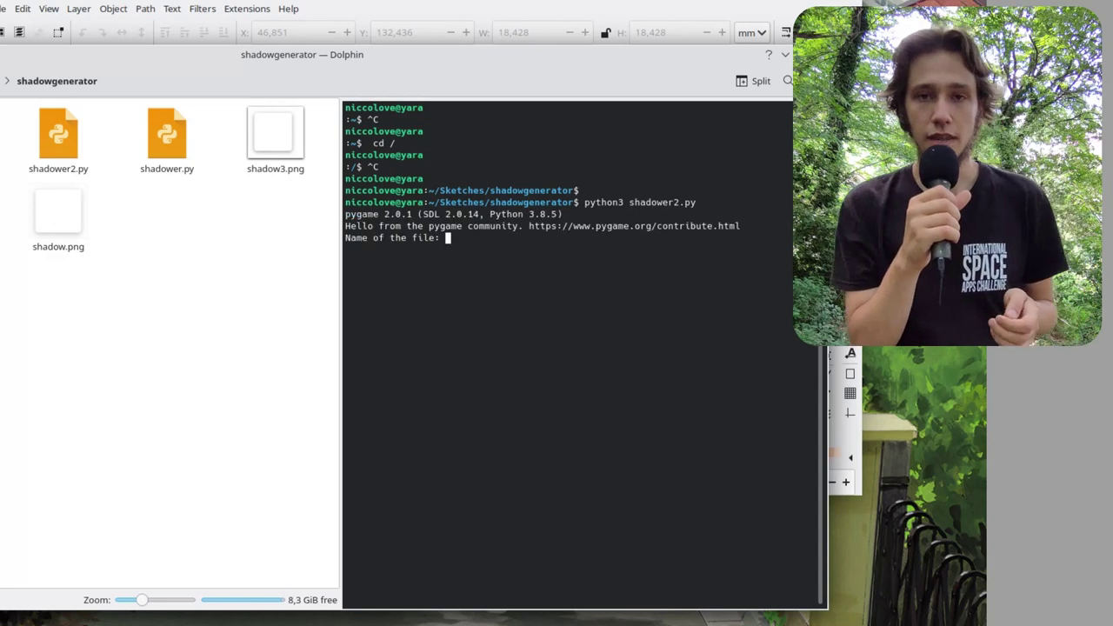
type("shadow4.png")
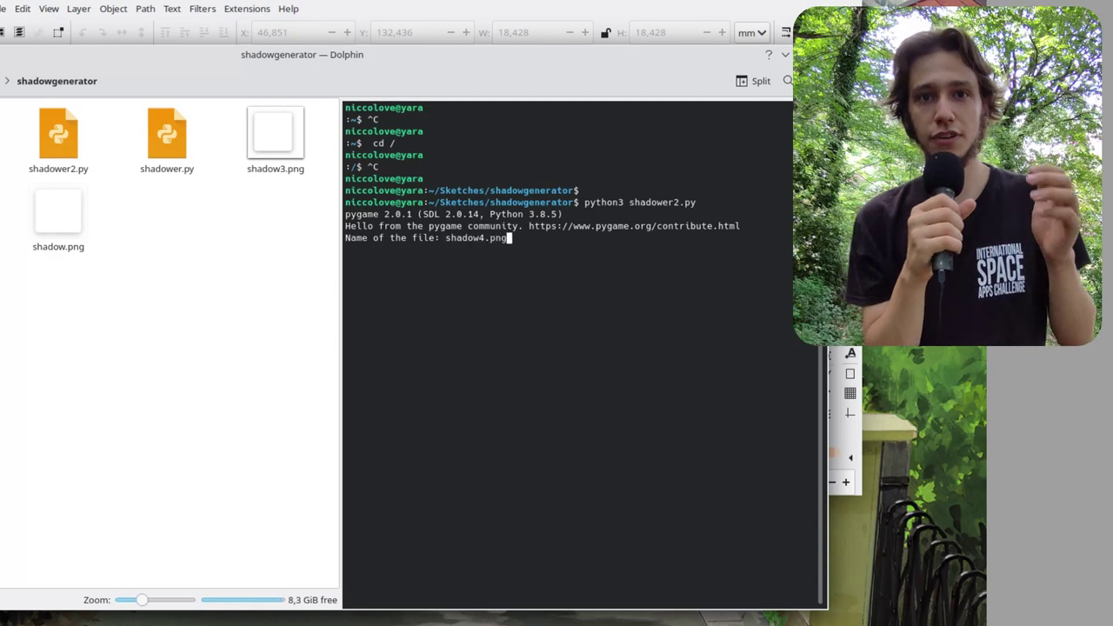
key("Return")
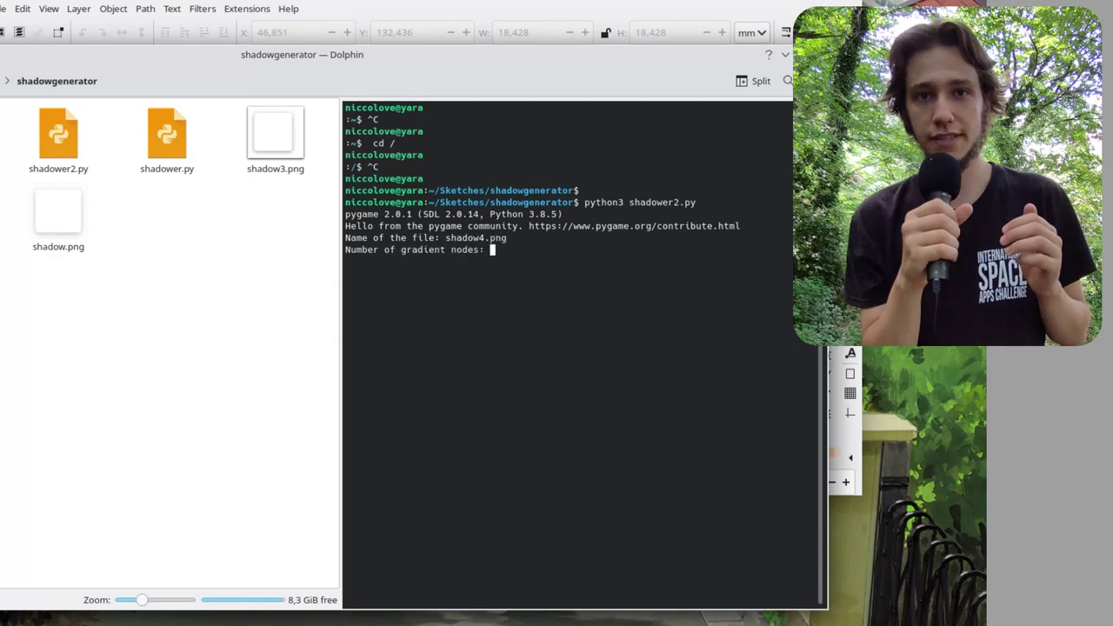
type("5")
key("Return")
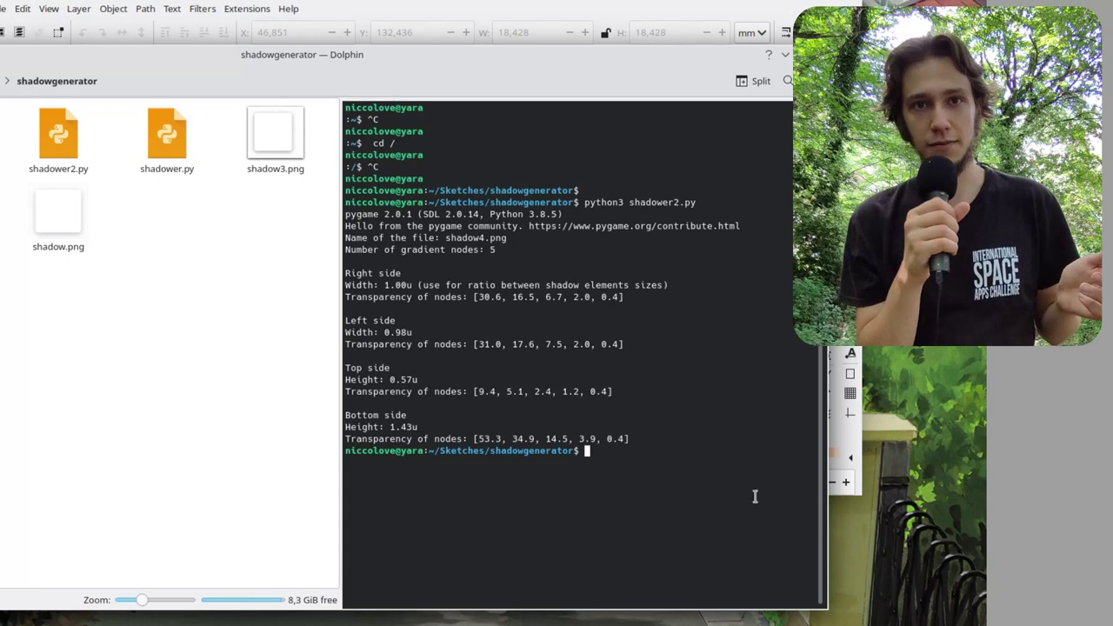
Switch back to Inkscape, delete everything on the canvas and show the page grid.
left_click(355, 4)
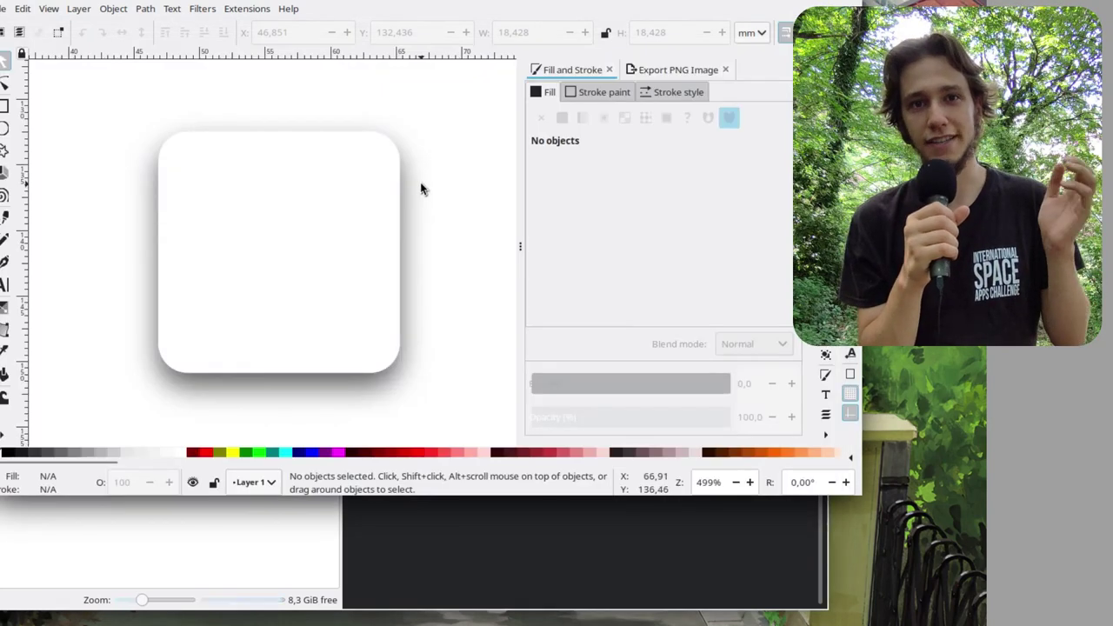
key("ctrl+a")
key("Delete")
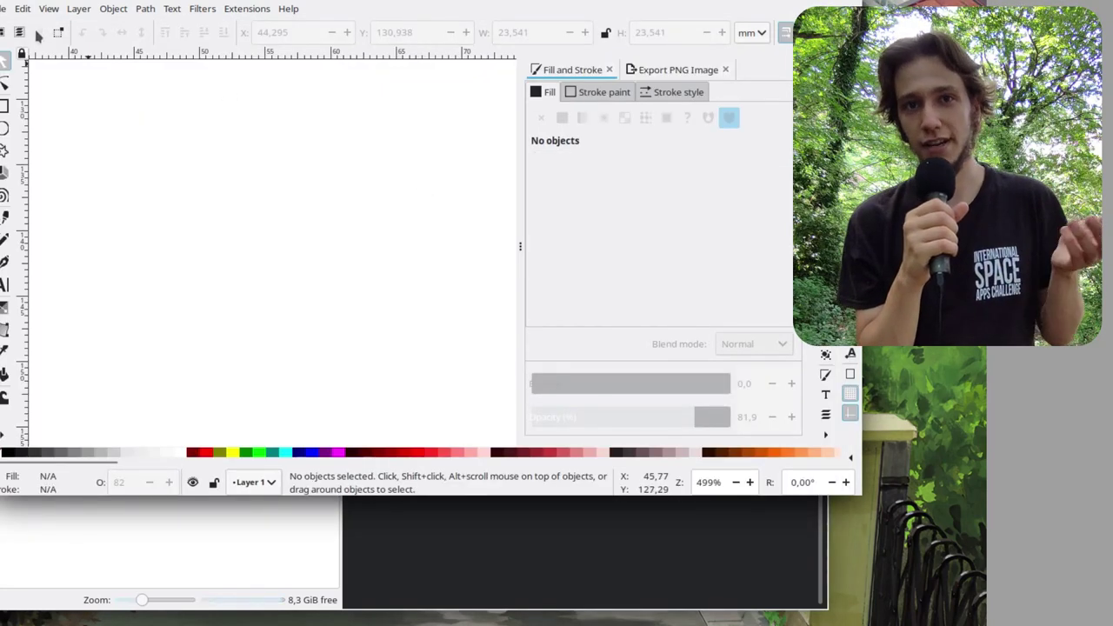
left_click(53, 11)
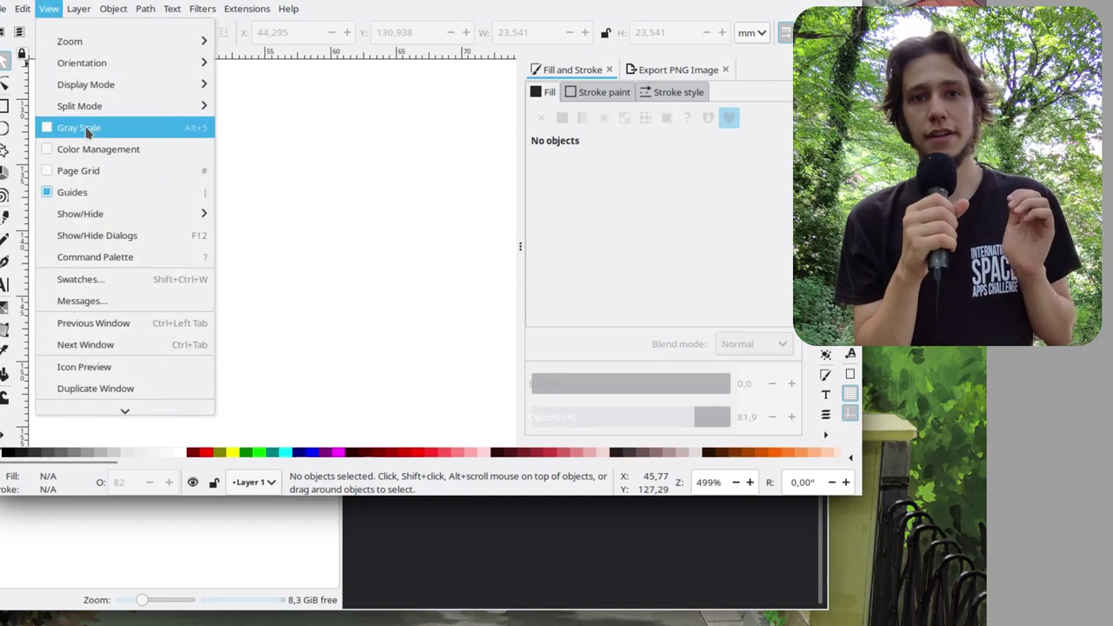
left_click(85, 171)
Draw a grid-snapped rectangle 1.323 mm wide and 2.646 mm high and remove its corner rounding.
scroll(288, 266, "up", 5, "ctrl")
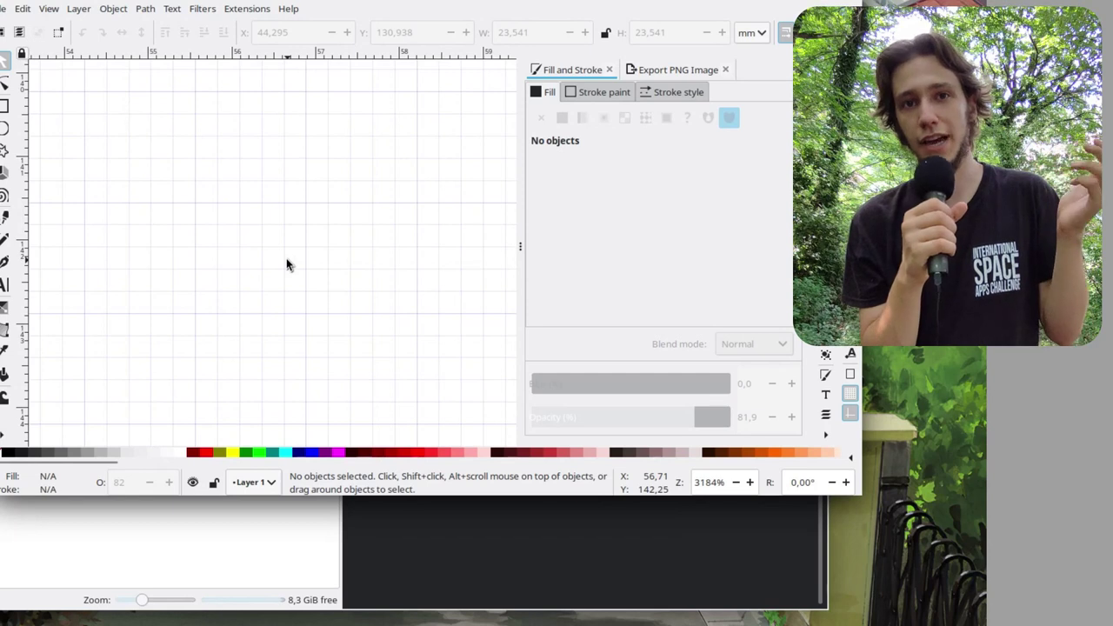
left_click(7, 106)
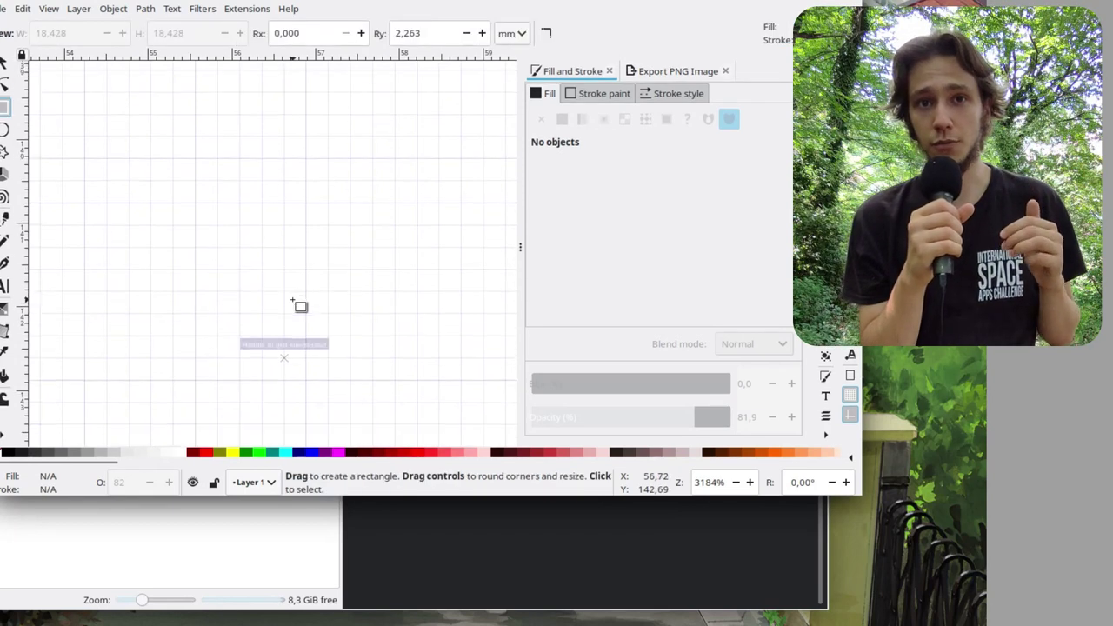
left_click_drag(306, 372, 197, 150)
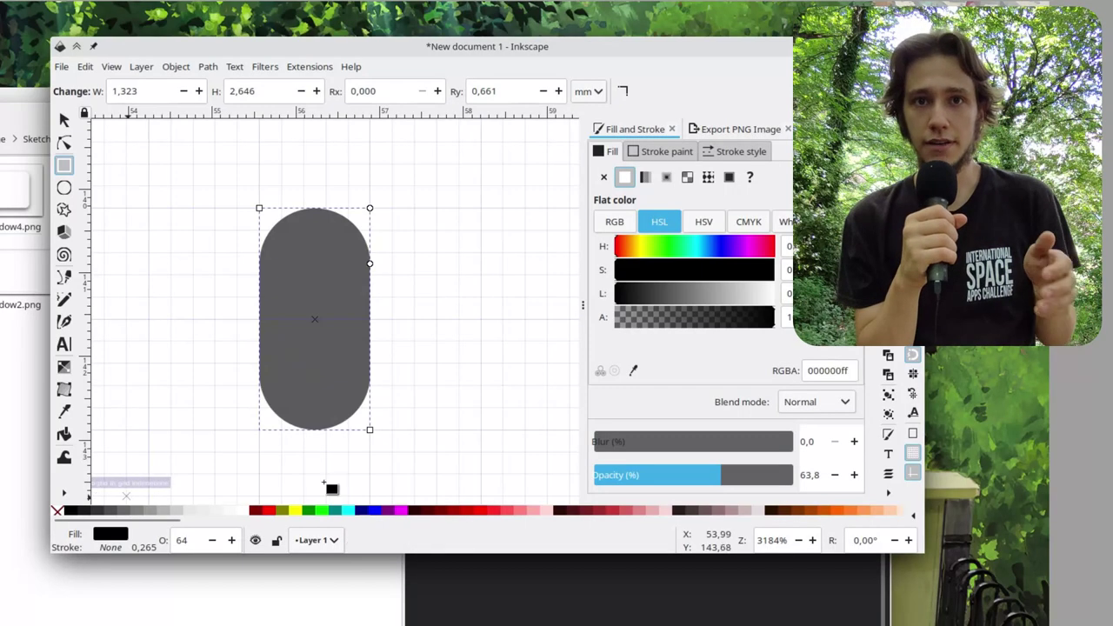
left_click_drag(370, 261, 365, 130)
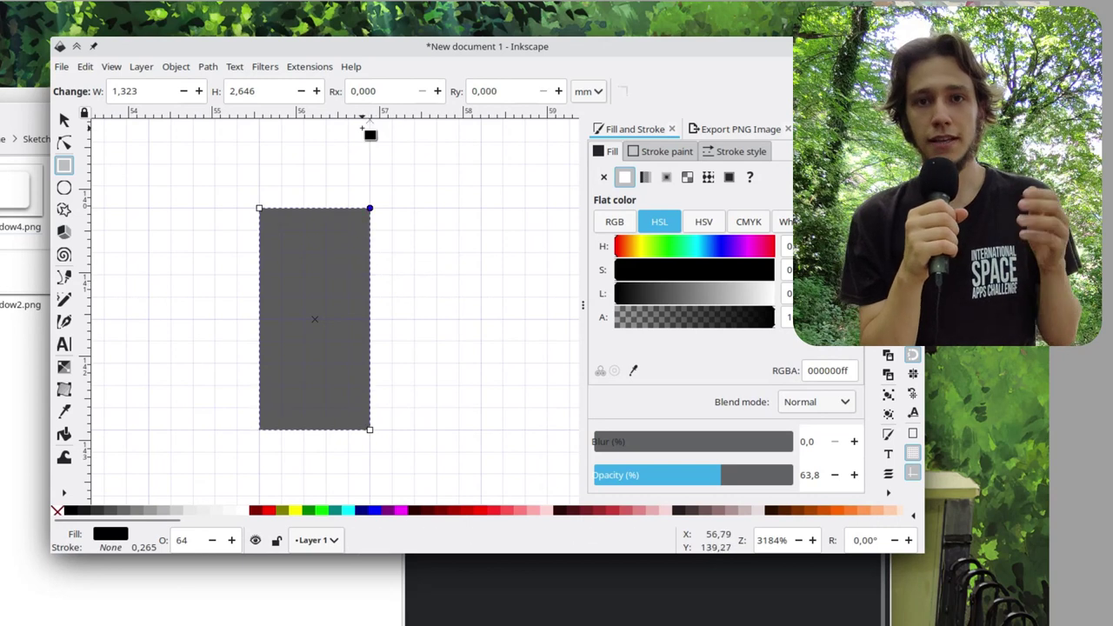
left_click(63, 119)
left_click(187, 245)
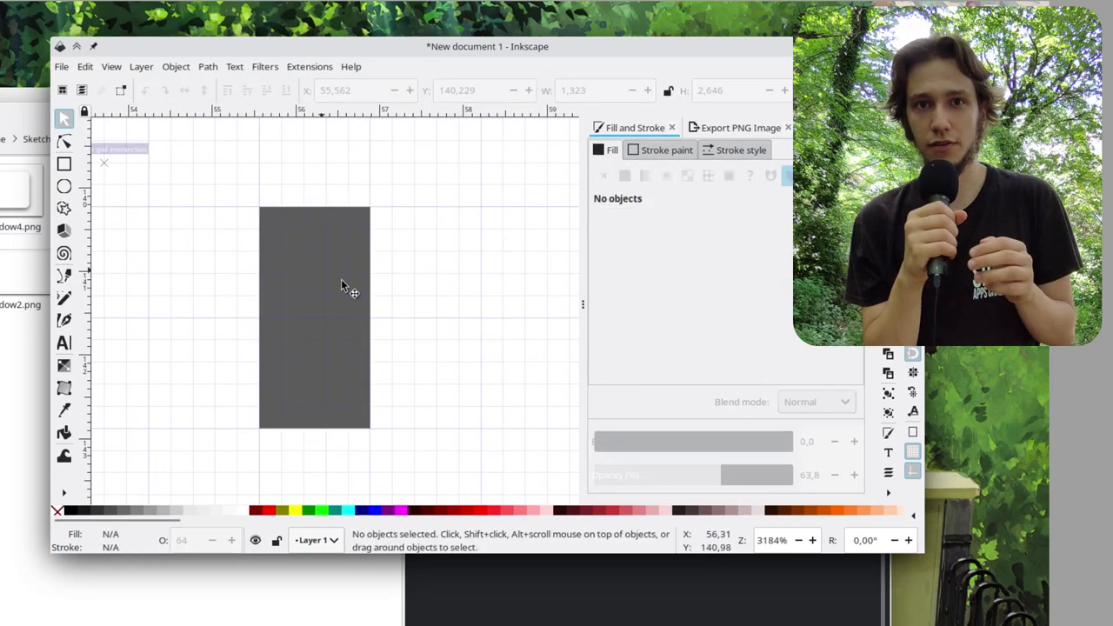
Check the node transparencies in the terminal and give the rectangle a linear gradient fill.
key("alt+Tab")
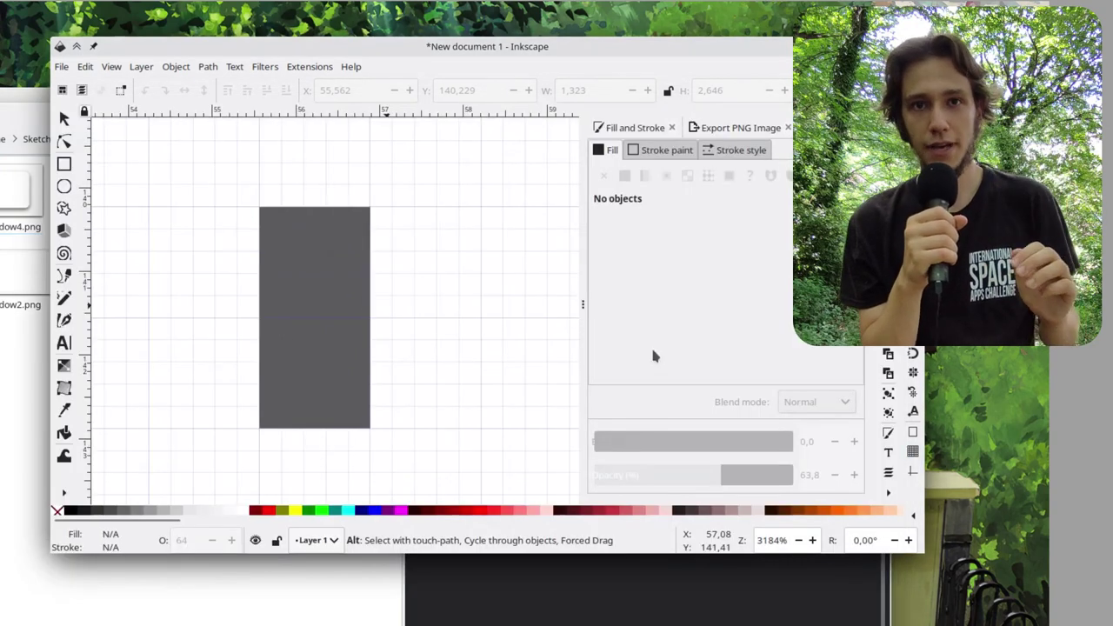
key("alt+Tab")
left_click(333, 302)
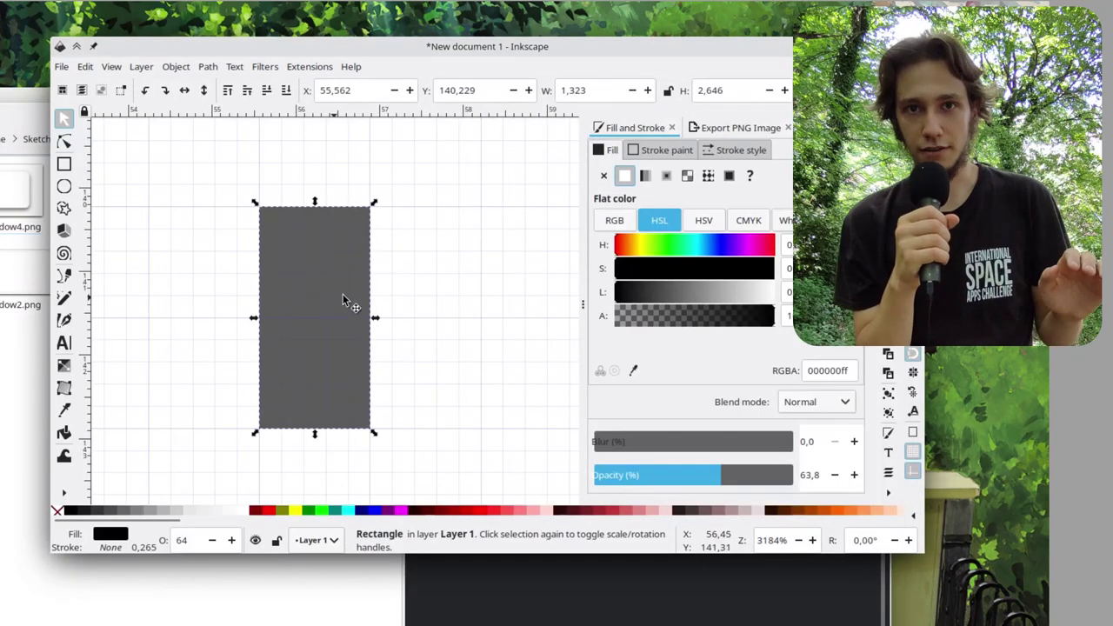
left_click(645, 176)
Narrow the gradient rectangle to 1.058 mm by moving its left edge inward.
key("r")
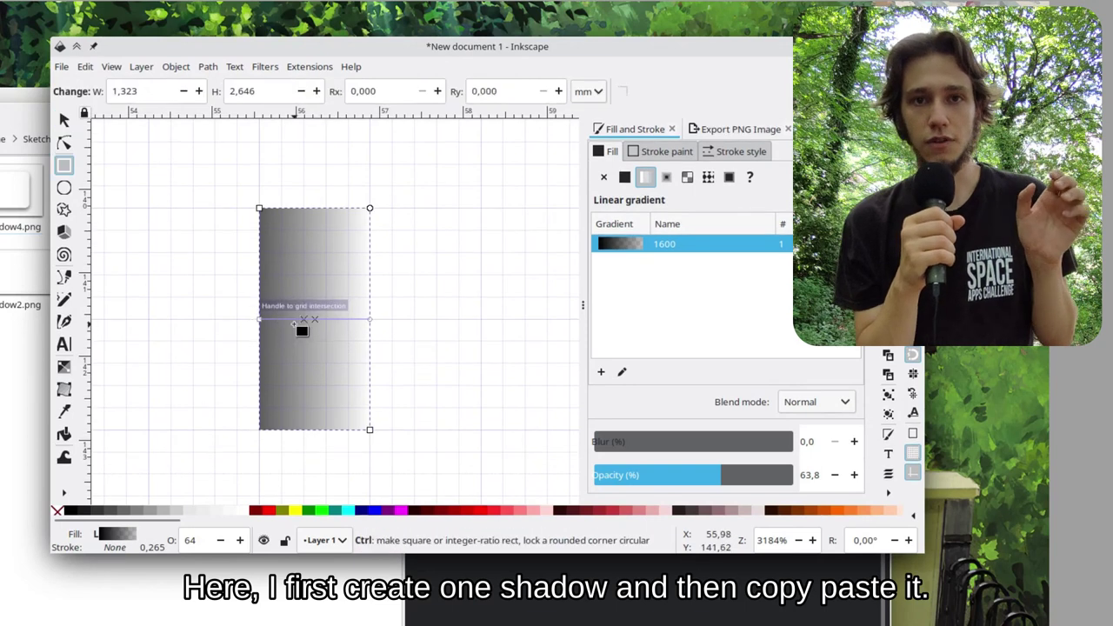
scroll(300, 320, "up", 2)
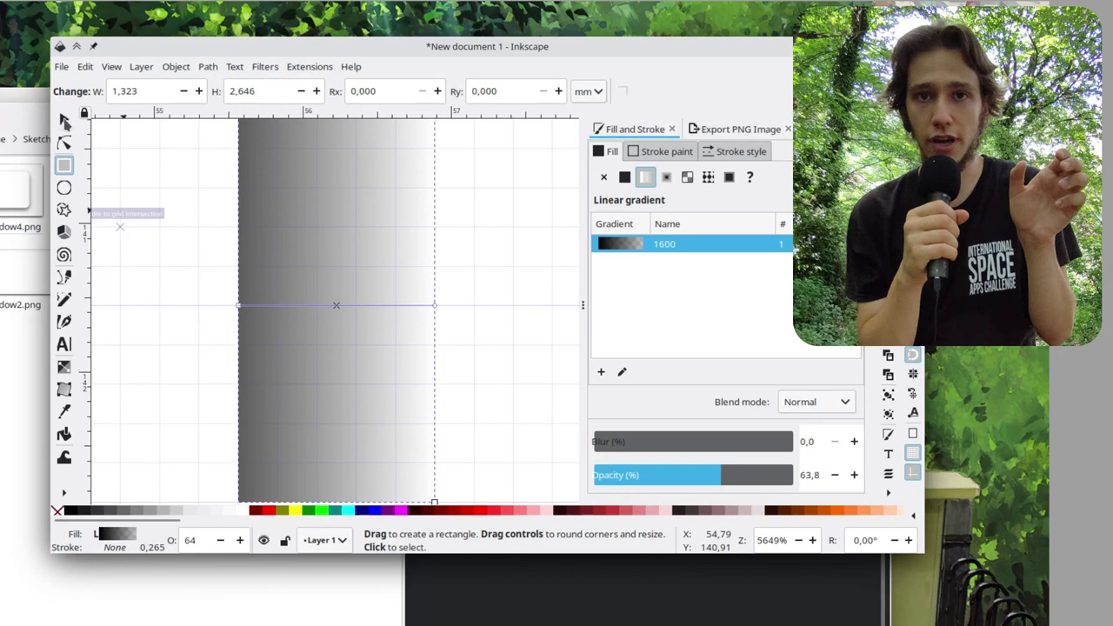
key("s")
scroll(238, 304, "down", 2)
left_click_drag(236, 300, 259, 300)
key("r")
scroll(273, 318, "up", 3)
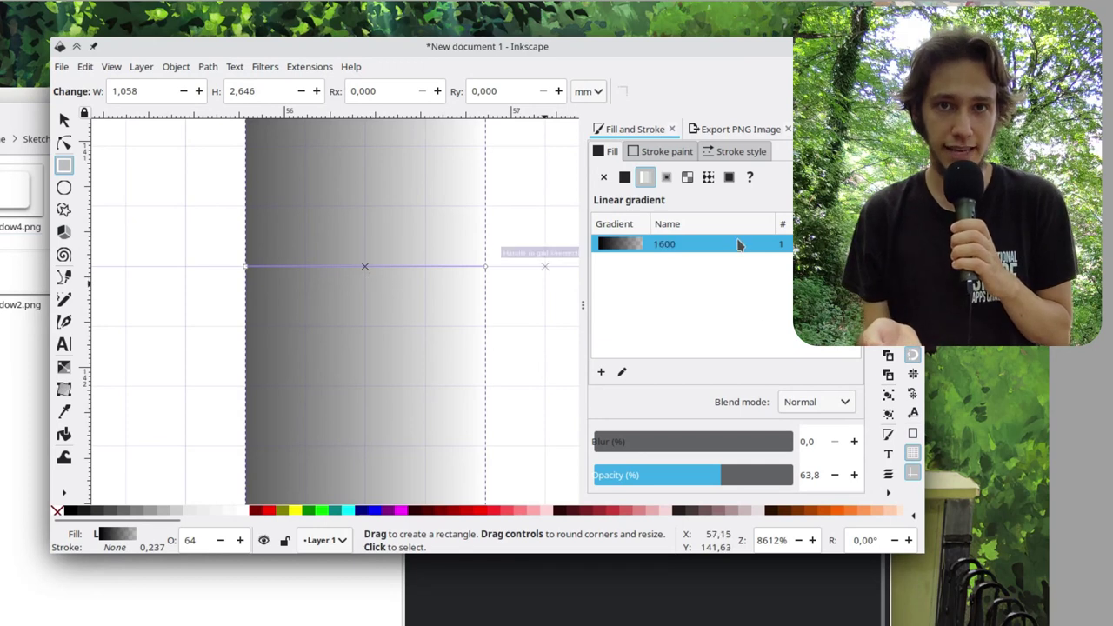
Edit the rectangle's linear gradient and add intermediate stops at offsets 0.27 and 0.69.
left_click(622, 373)
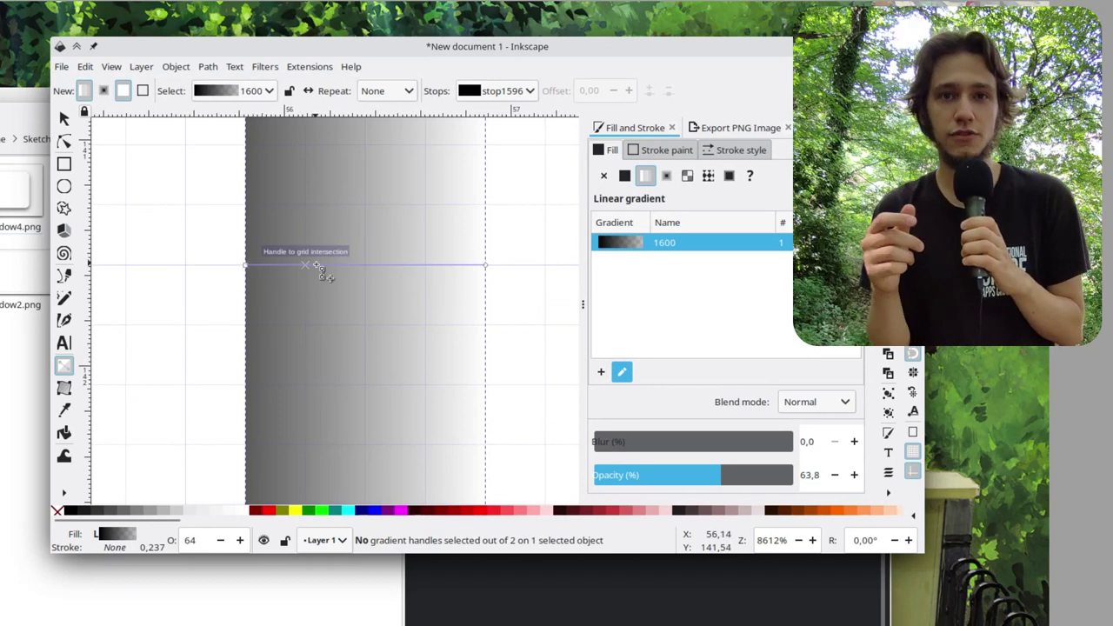
double_click(311, 267)
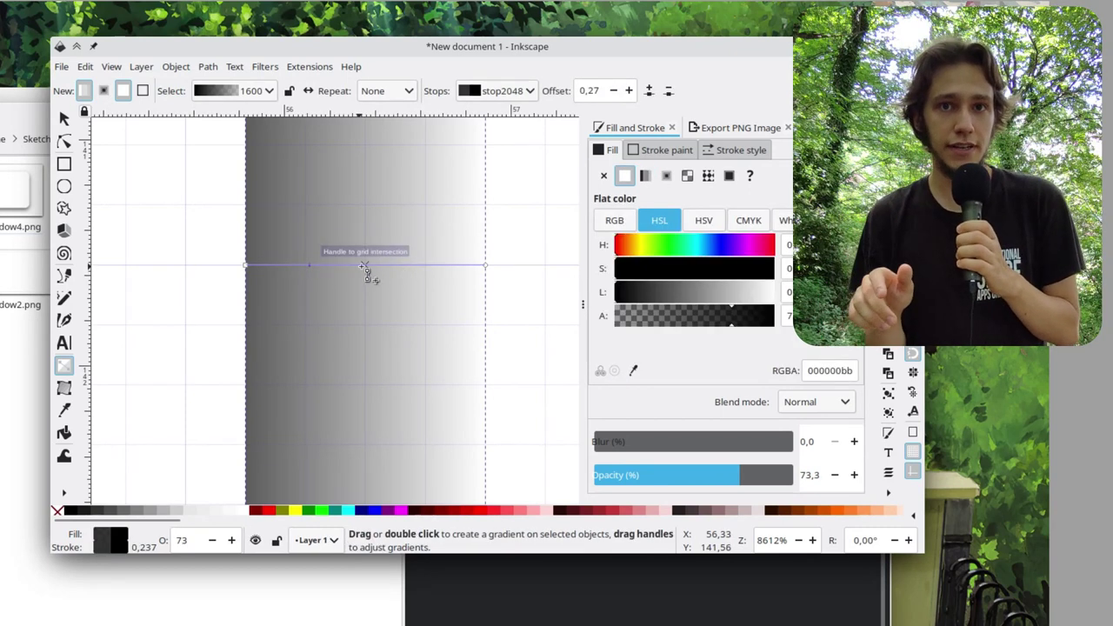
left_click(366, 265)
key("ctrl+z")
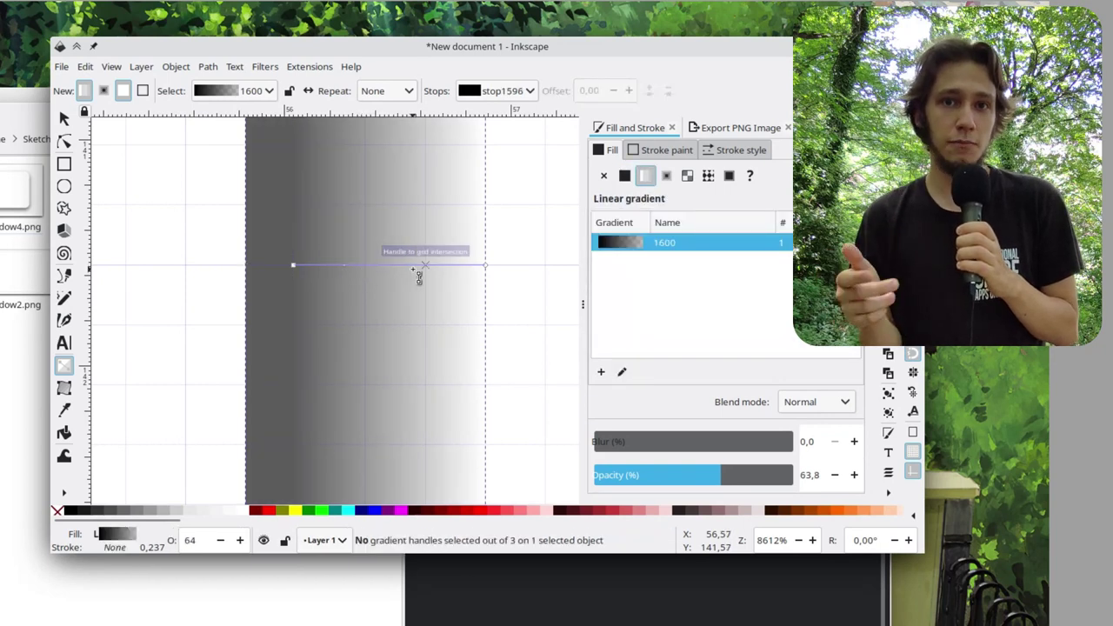
double_click(426, 266)
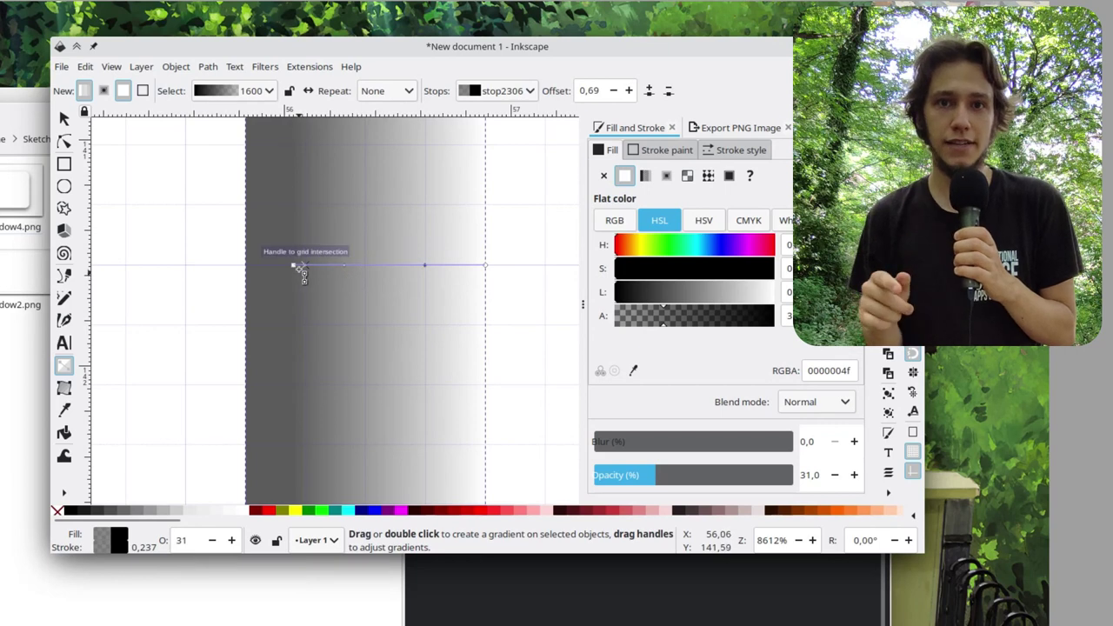
Align the gradient's start with the rectangle's left edge and place mid stops at offsets 0.25 and 0.49.
left_click_drag(299, 270, 261, 271)
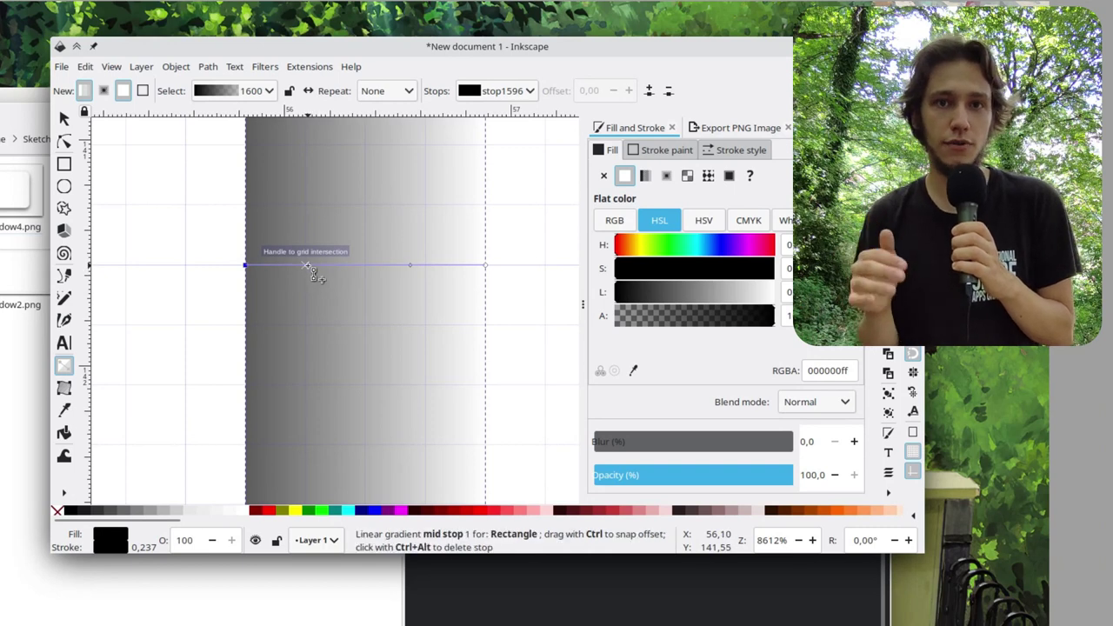
left_click(307, 267)
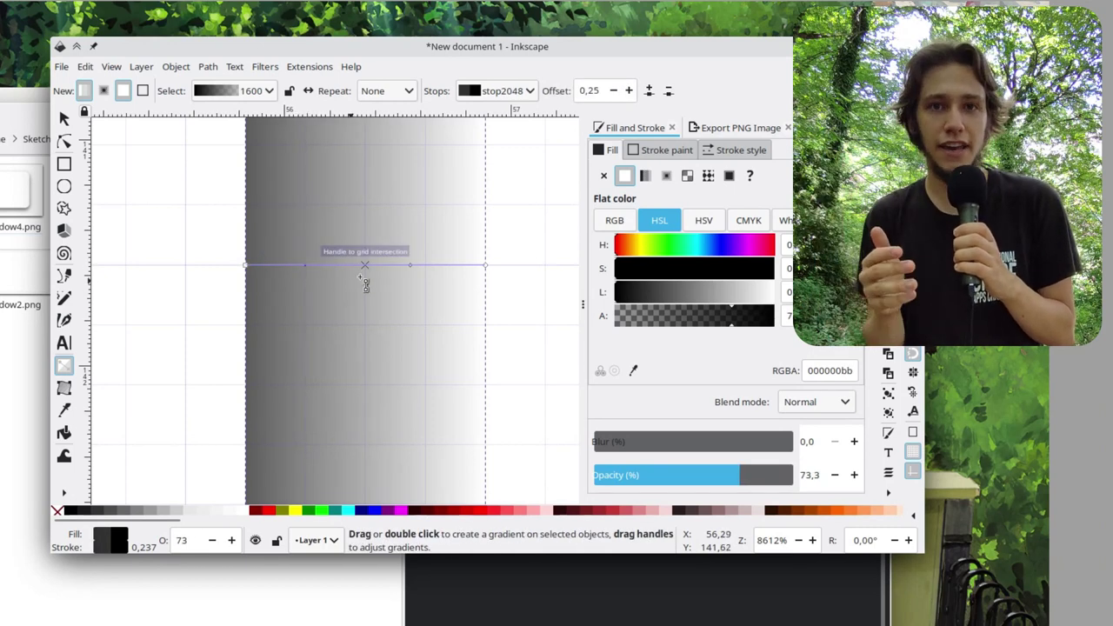
double_click(365, 266)
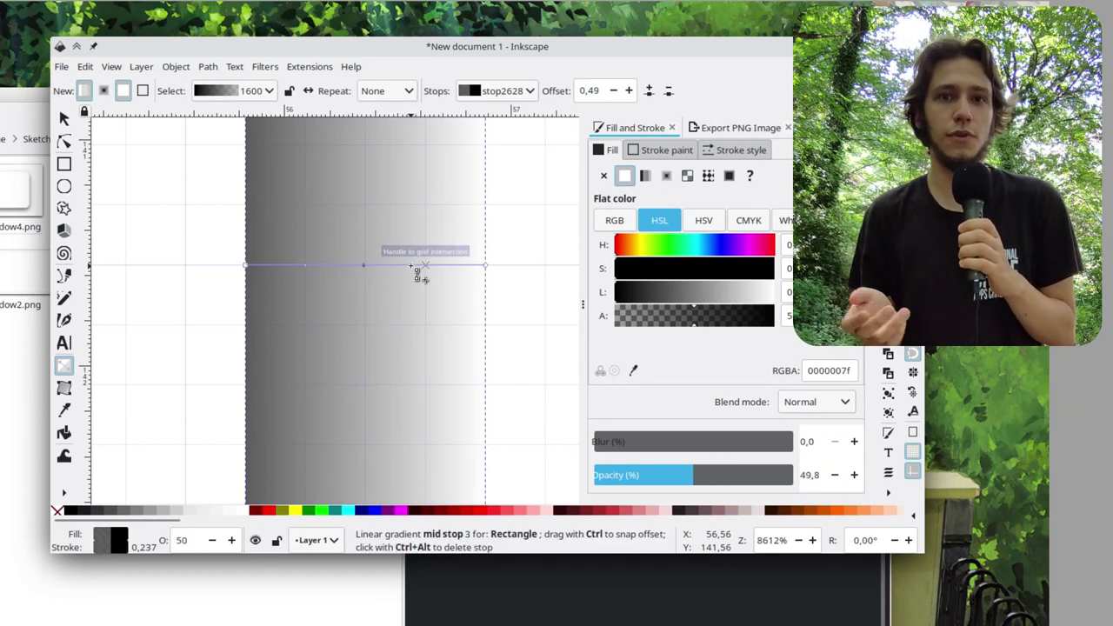
Move the gradient's third mid stop to offset 0.75 and deselect the rectangle.
left_click_drag(415, 273, 432, 275)
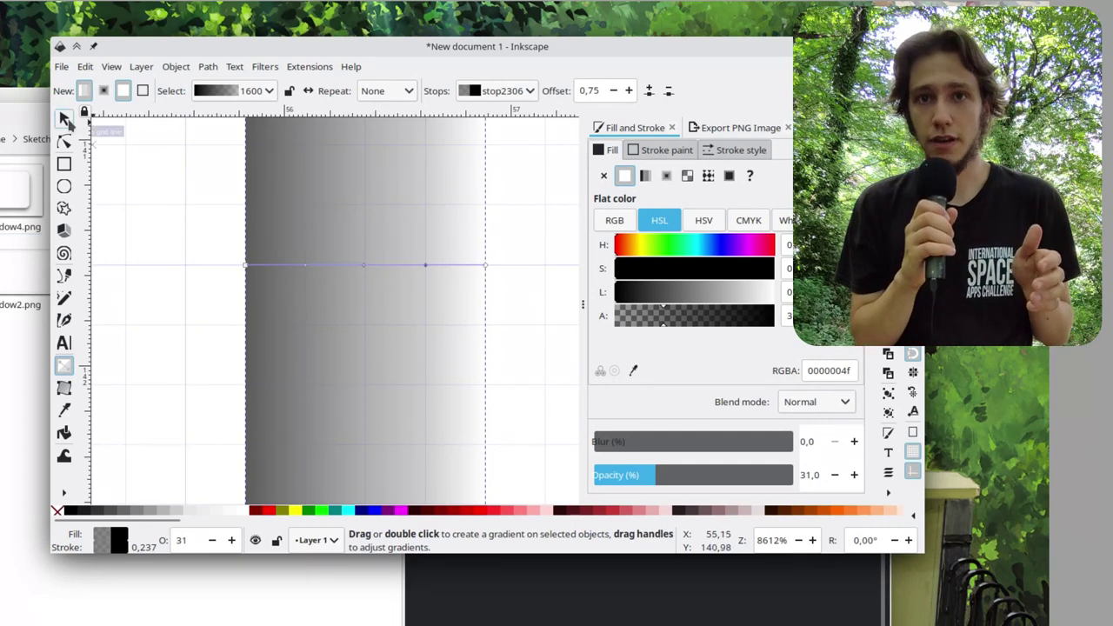
left_click(67, 122)
left_click(160, 268)
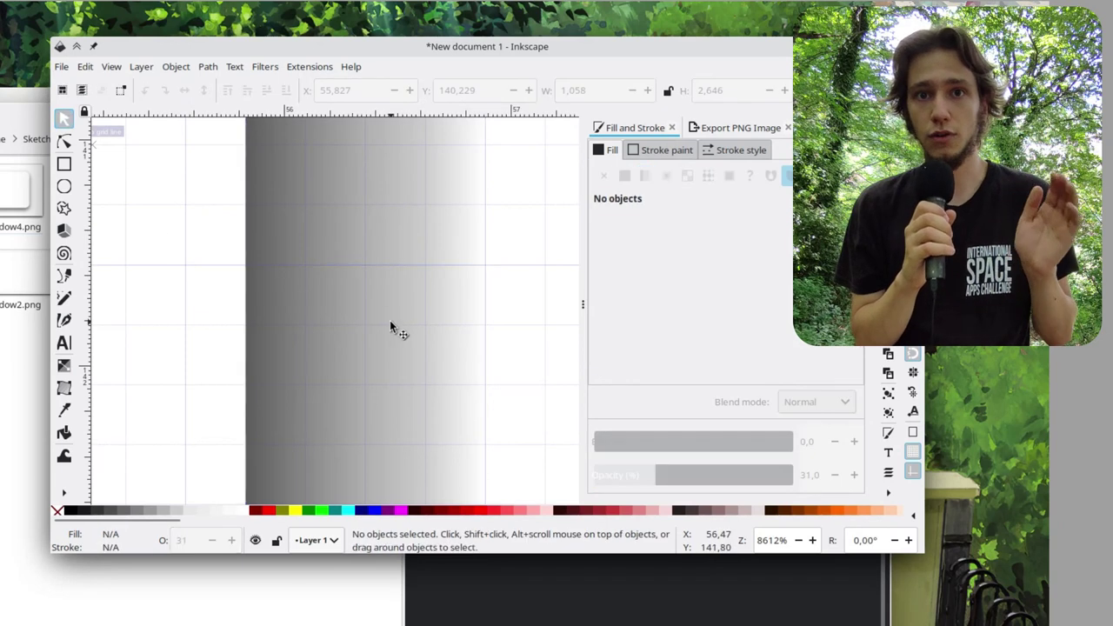
Reselect the rectangle, check the left side's node transparencies in the terminal, and set the gradient's end stop opacity to 31%.
double_click(391, 324)
left_click(486, 266)
key("alt+Tab")
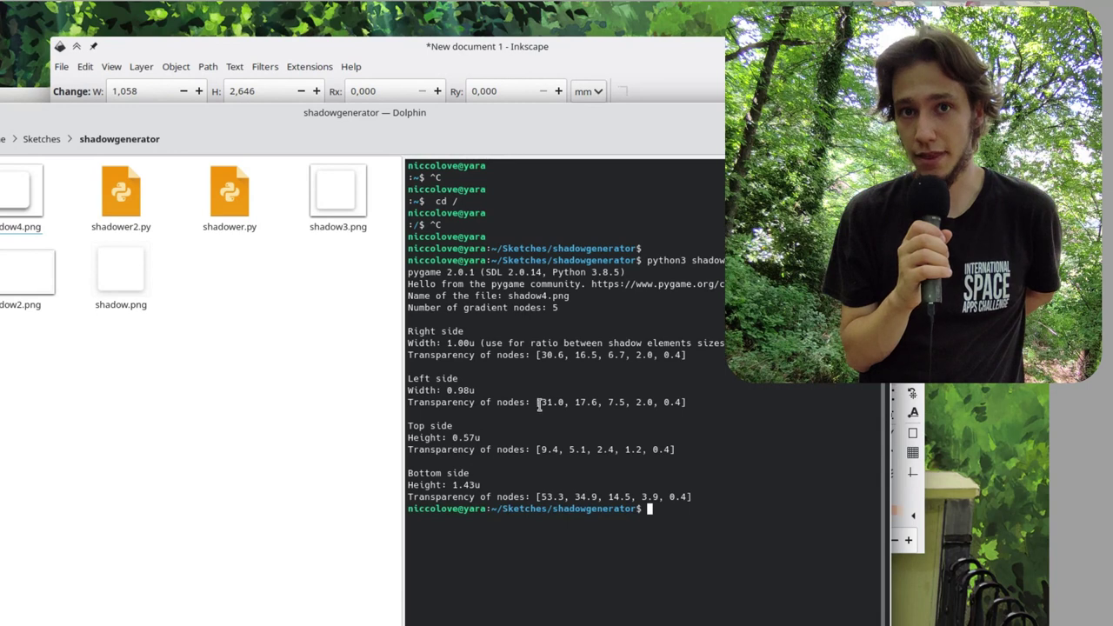
key("alt+Tab")
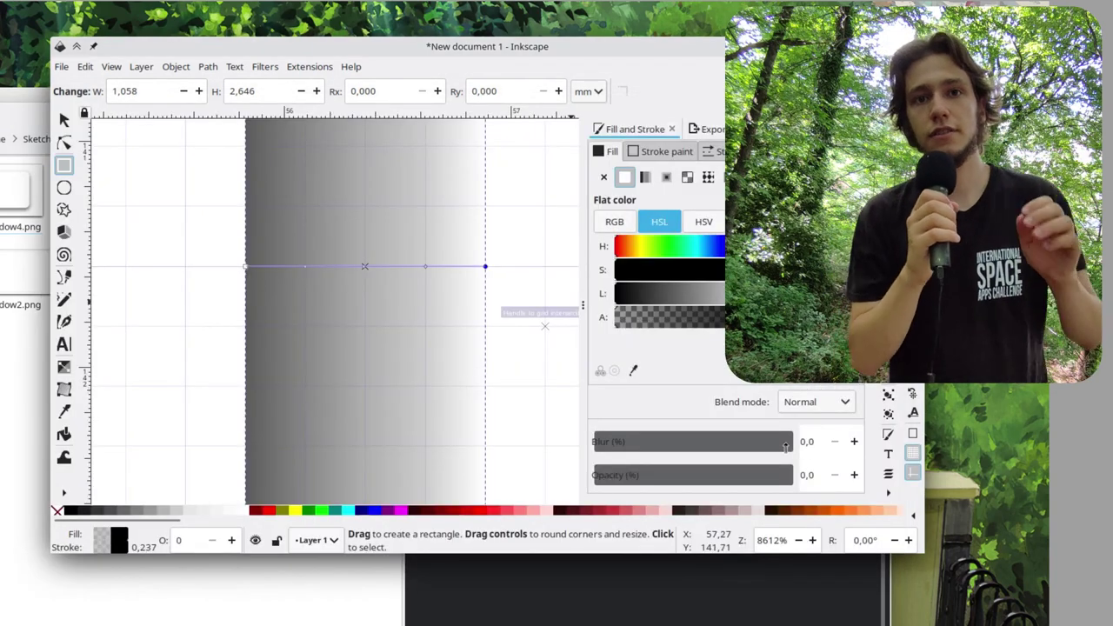
double_click(815, 474)
type("31")
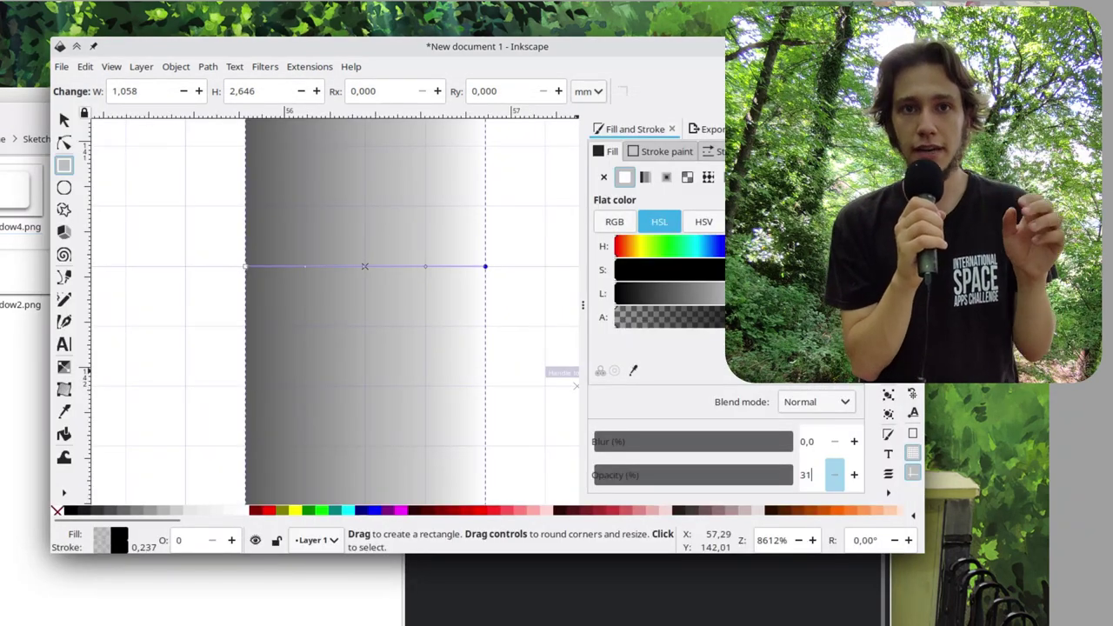
key("Return")
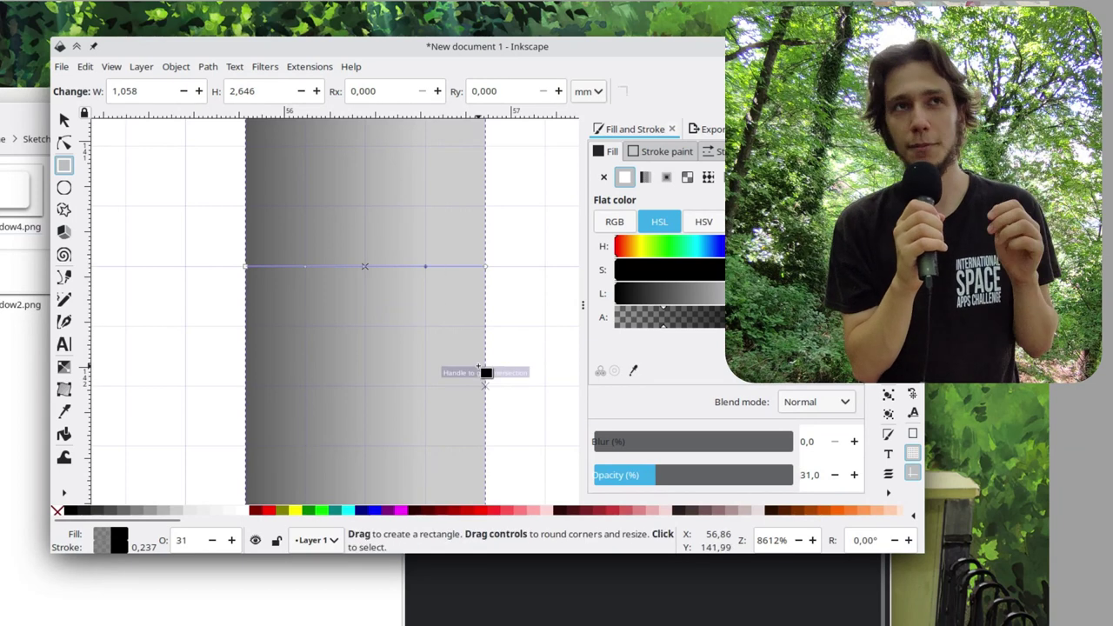
Set the opacity of the mid stop at offset 0.75 to 17.6%, following the terminal's left-side values.
key("alt+Tab")
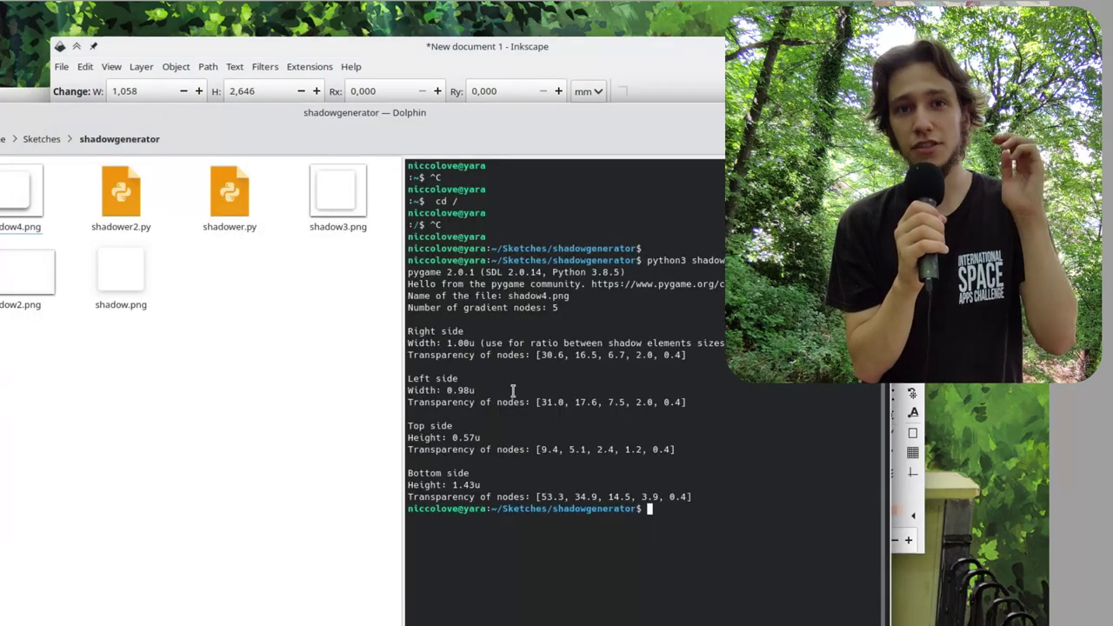
key("alt+Tab")
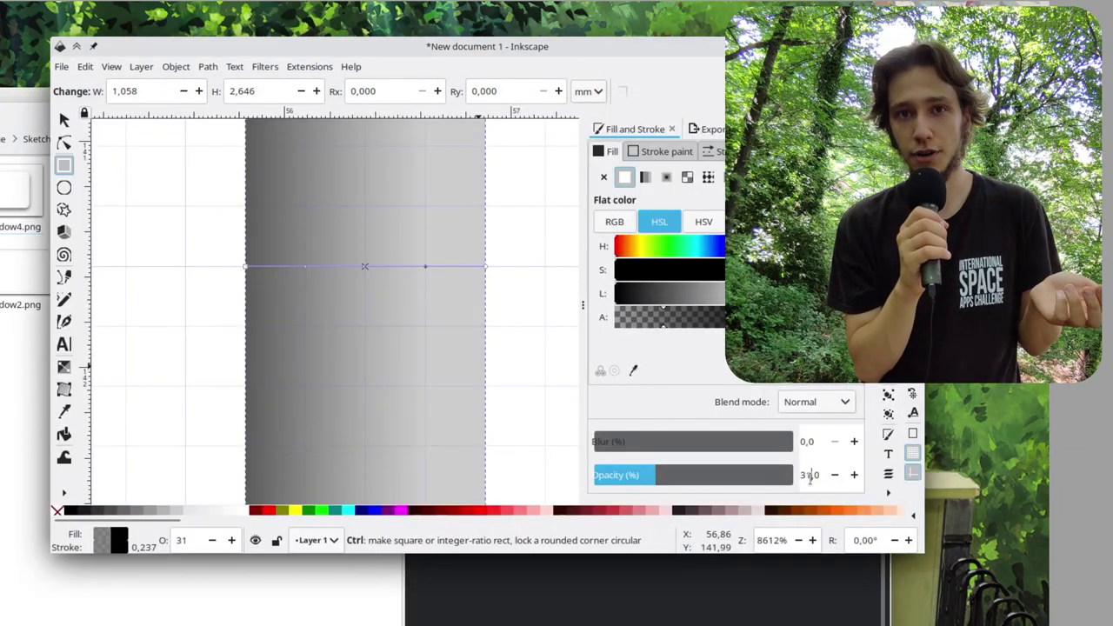
type("17,")
key("Return")
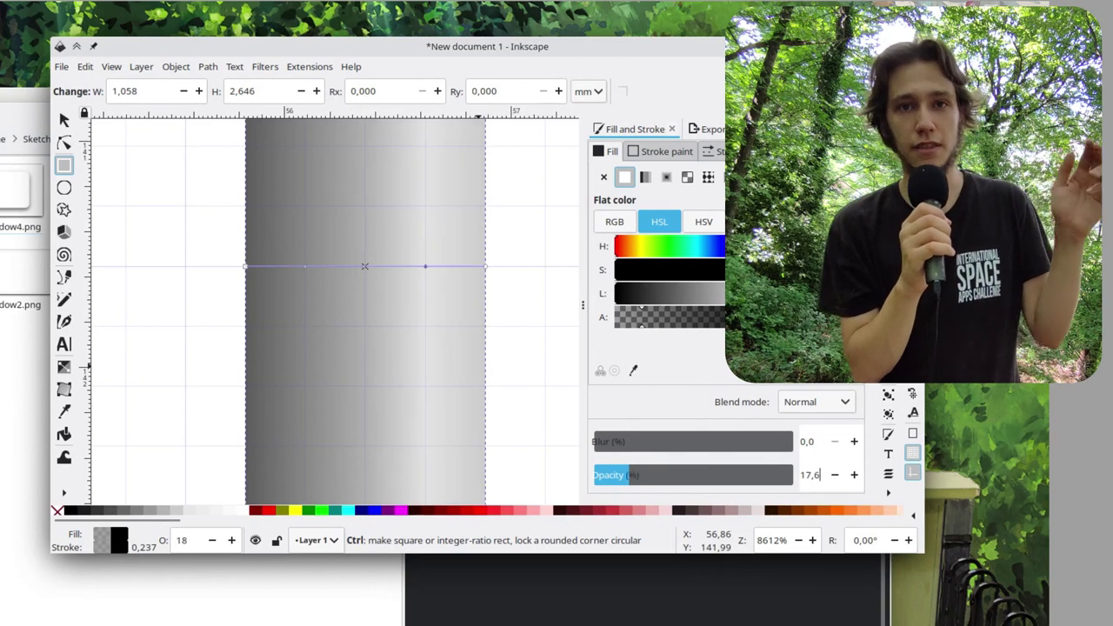
Set the opacity of the mid stop at offset 0.25 to 7.5%.
key("alt+Tab")
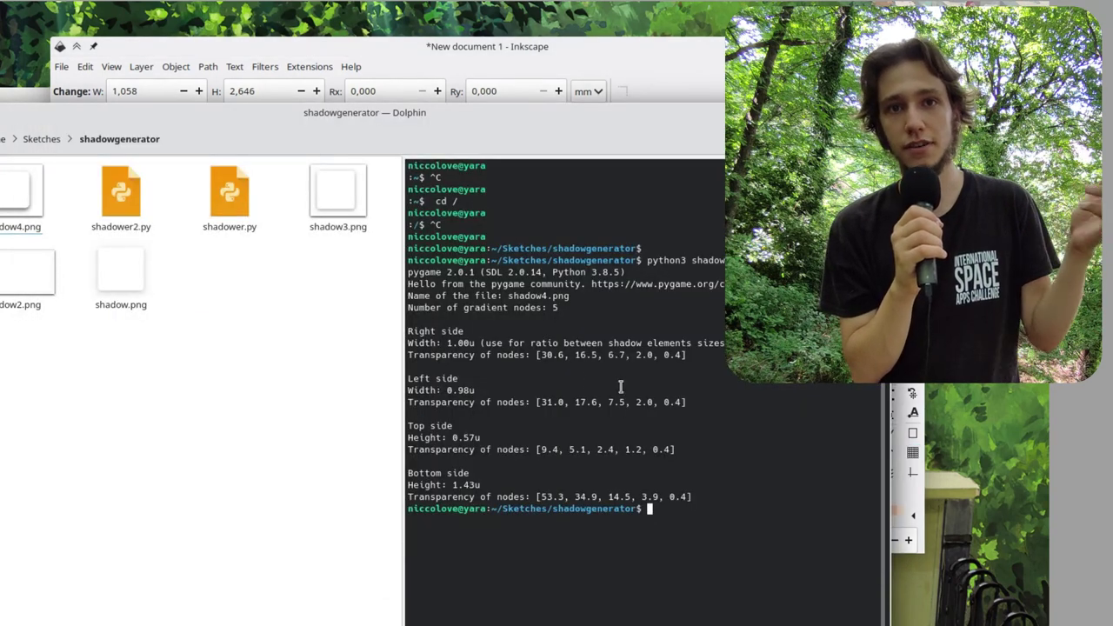
key("alt+Tab")
left_click(305, 268)
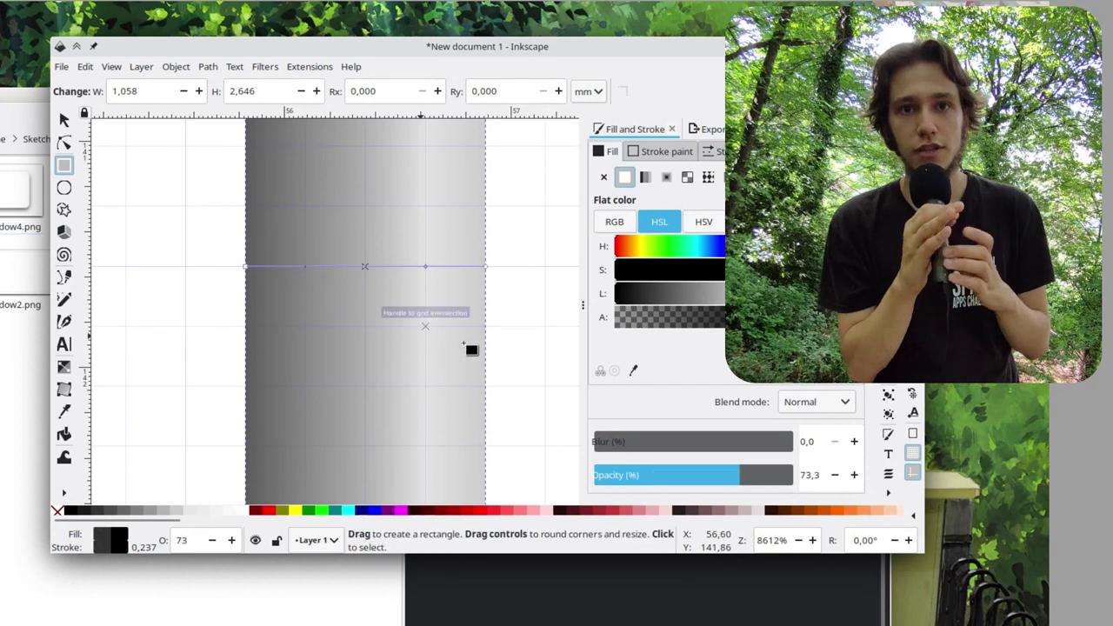
type("7,5")
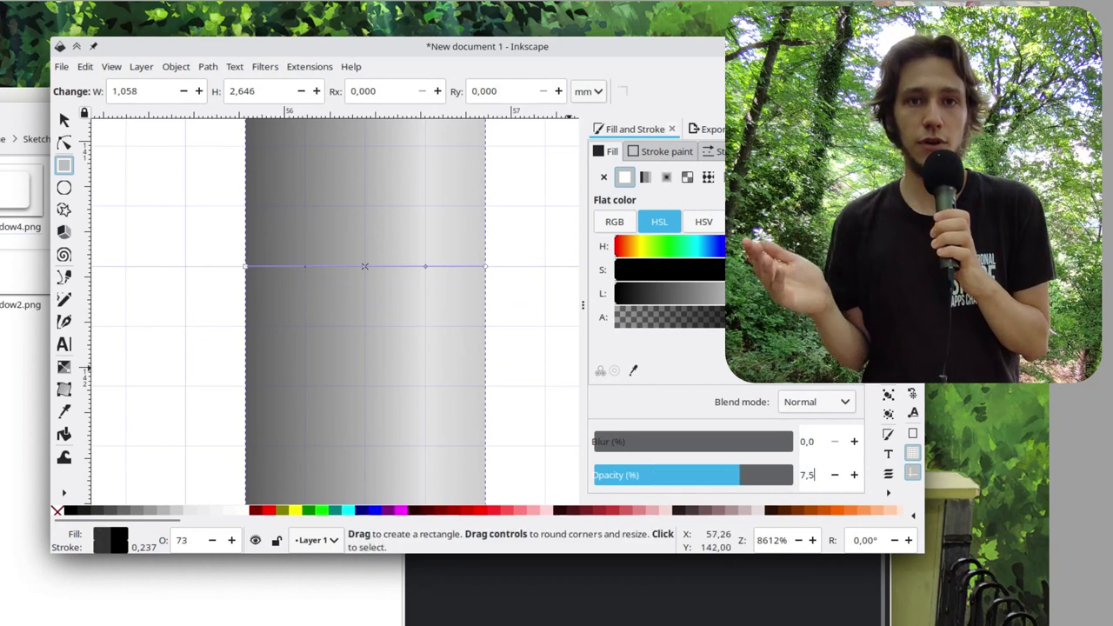
key("Return")
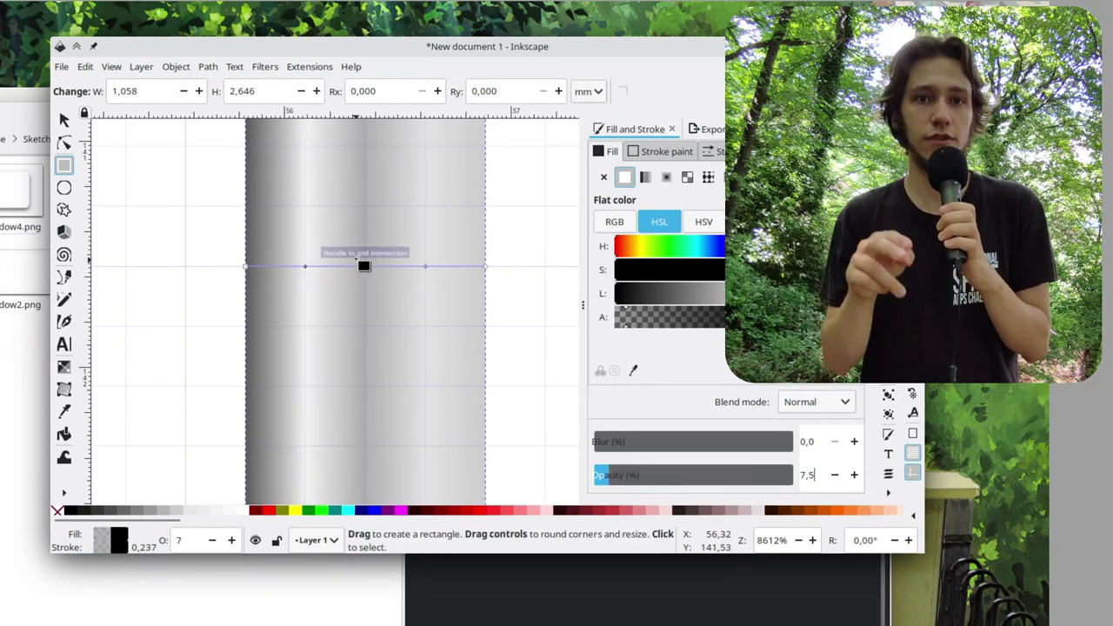
Check the terminal values again and set the opacity of the gradient's middle stop to 7.5%.
key("alt+Tab")
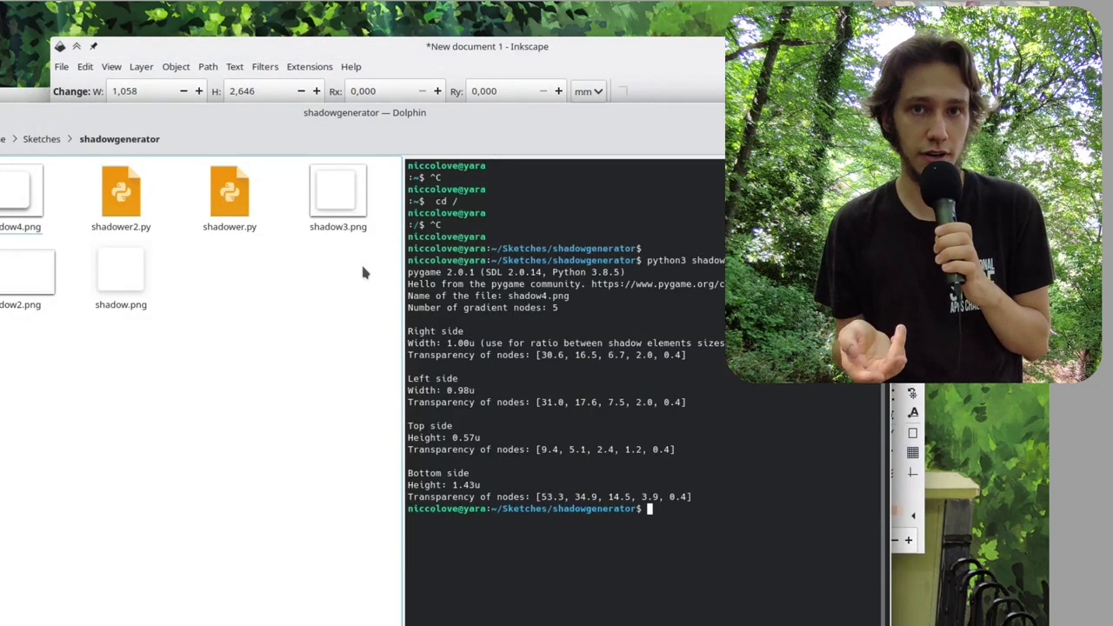
key("alt+Tab")
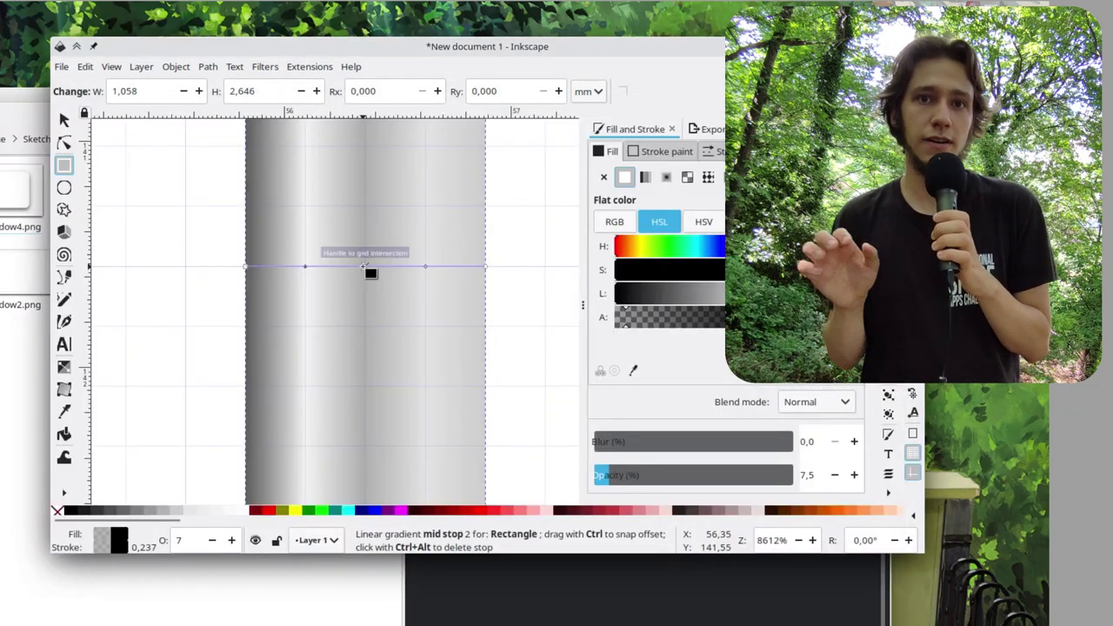
type("7,5")
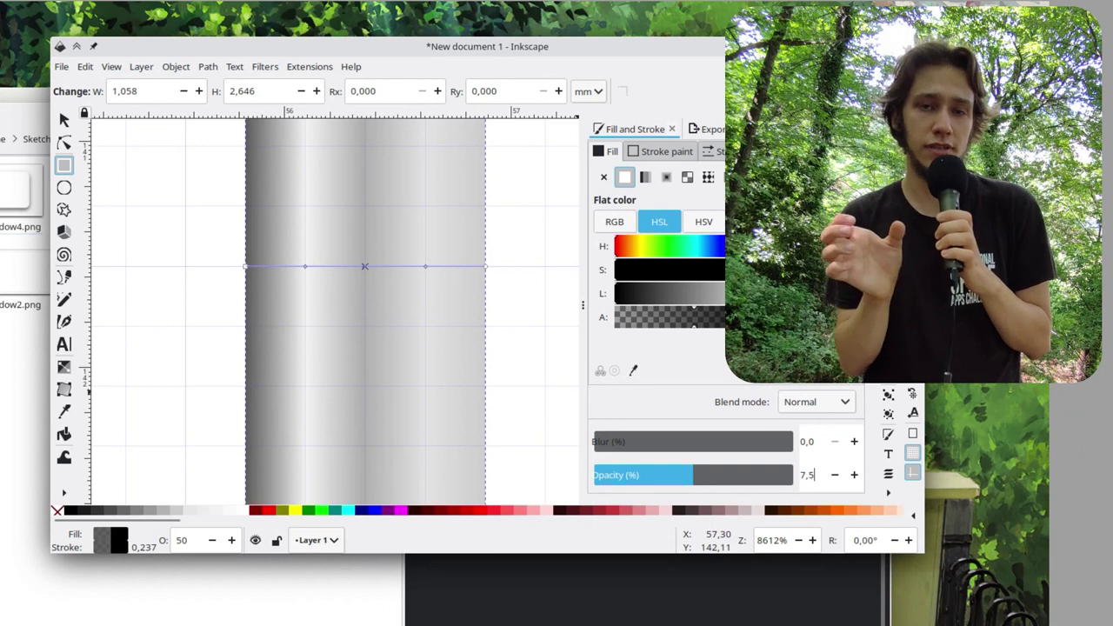
key("Return")
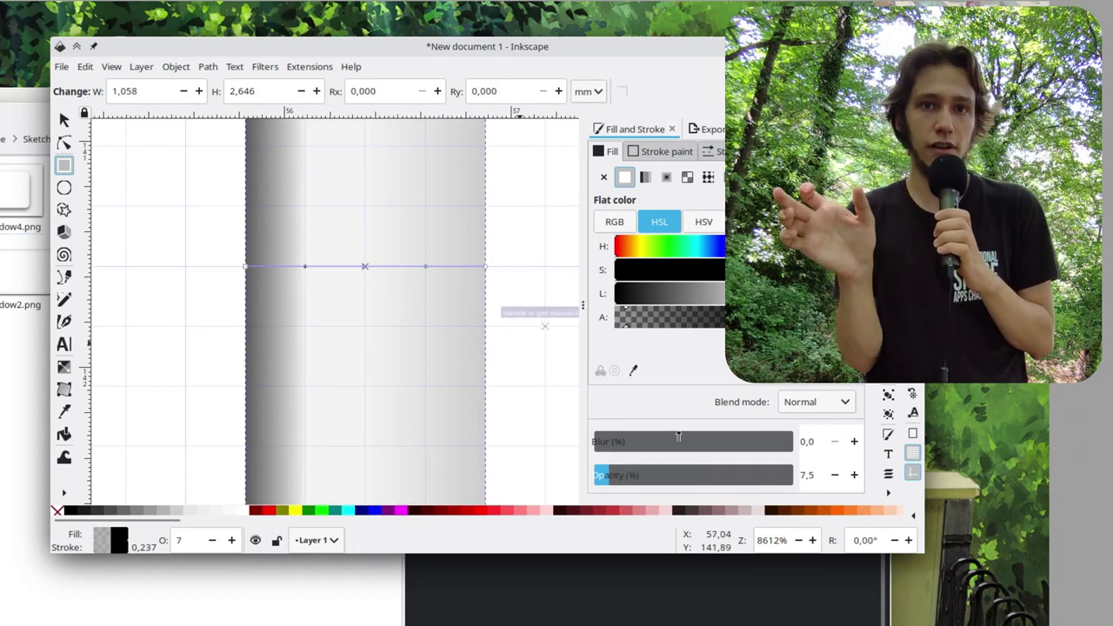
Recheck the terminal values and set the opacity of the mid stop nearest the gradient's start to 0%.
key("alt+Tab")
key("alt+Tab")
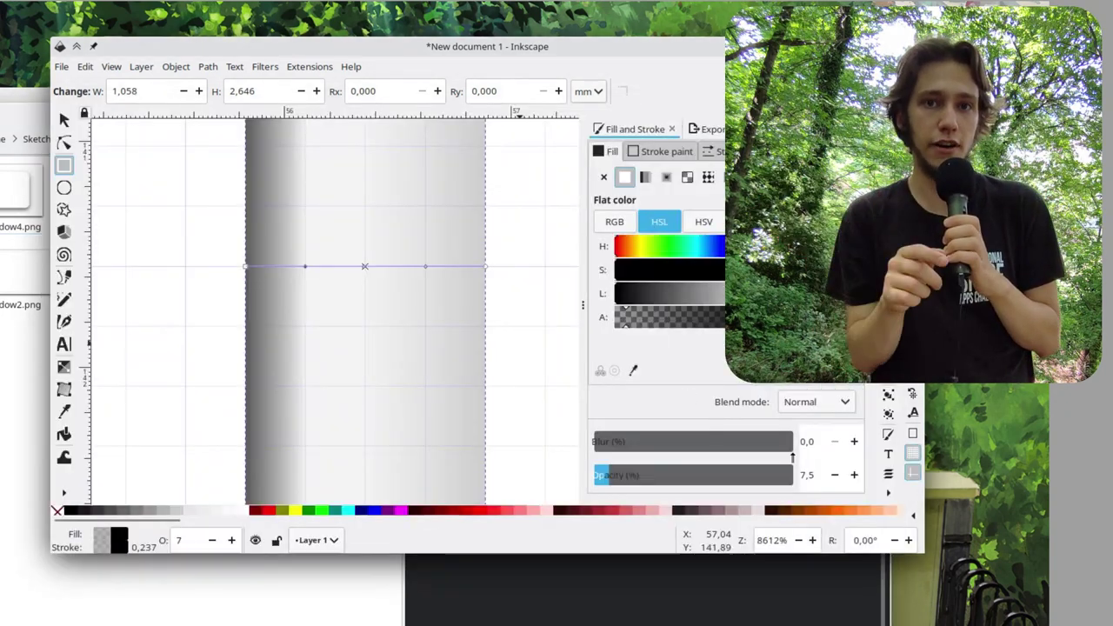
double_click(816, 476)
type("0")
key("Return")
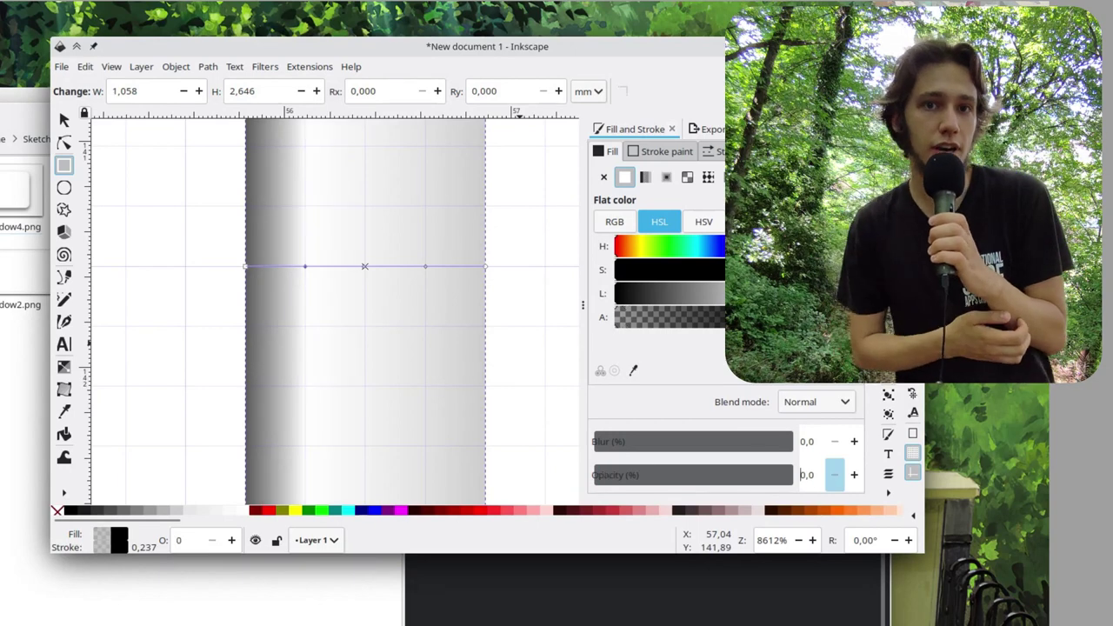
Set the gradient's start stop opacity to 0% and deselect the rectangle.
left_click(247, 266)
triple_click(814, 475)
type("0")
key("Return")
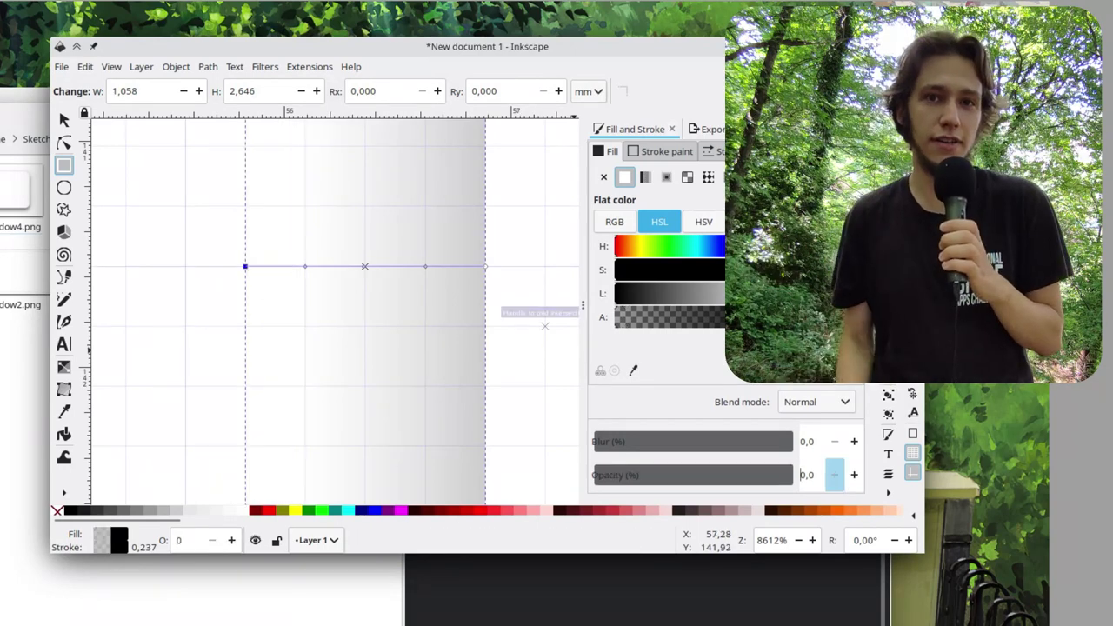
left_click(66, 121)
left_click(167, 268)
scroll(184, 264, "down", 1)
scroll(184, 261, "down", 4)
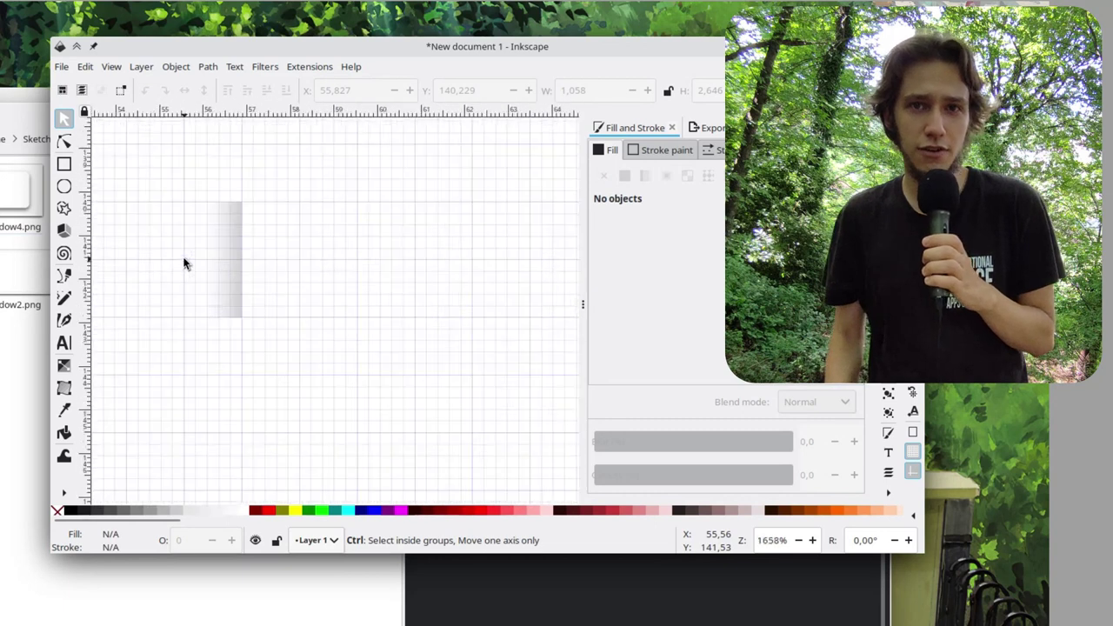
Duplicate the shadow rectangle, flip the copy horizontally and place it opposite the original at X 59.531, Y 140.229 mm.
scroll(185, 261, "up", 3)
left_click(278, 263)
scroll(278, 262, "right", 2)
key("ctrl")
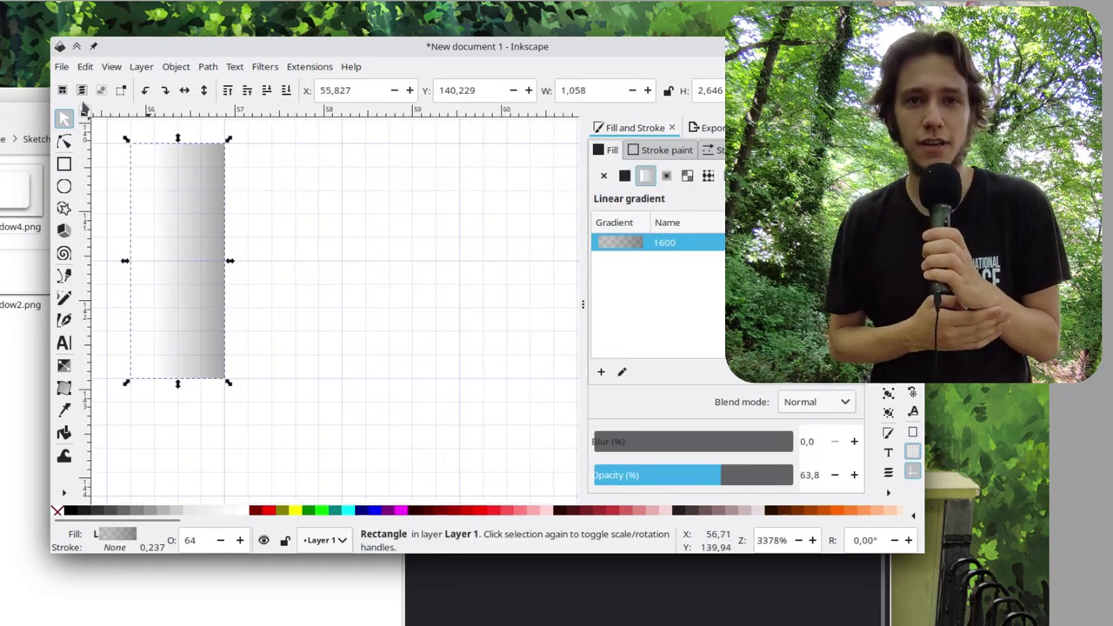
left_click_drag(193, 250, 354, 268)
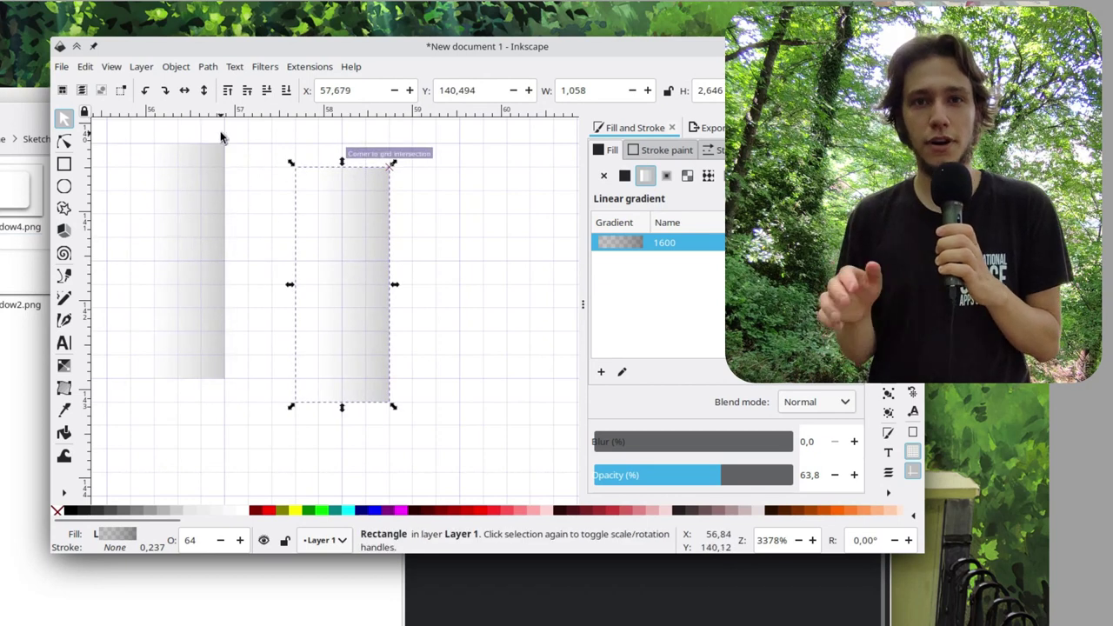
left_click_drag(353, 317, 512, 288)
left_click(402, 383)
scroll(402, 383, "down", 2)
scroll(402, 383, "up", 2)
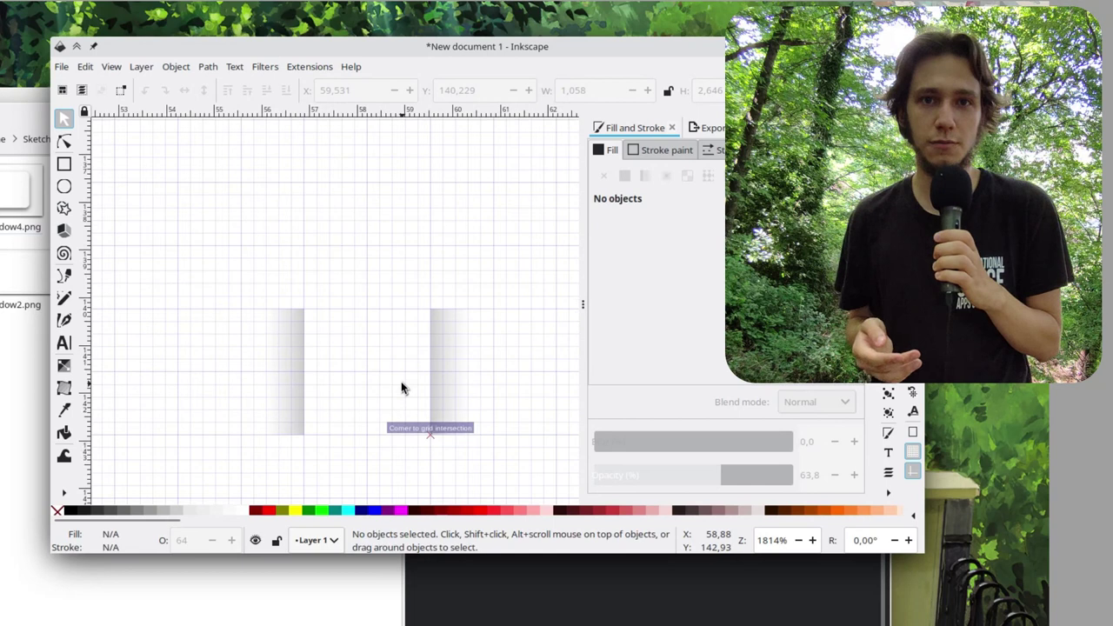
Save the drawing as shadow.svg in the Videos/perfectshadows folder.
key("ctrl+s")
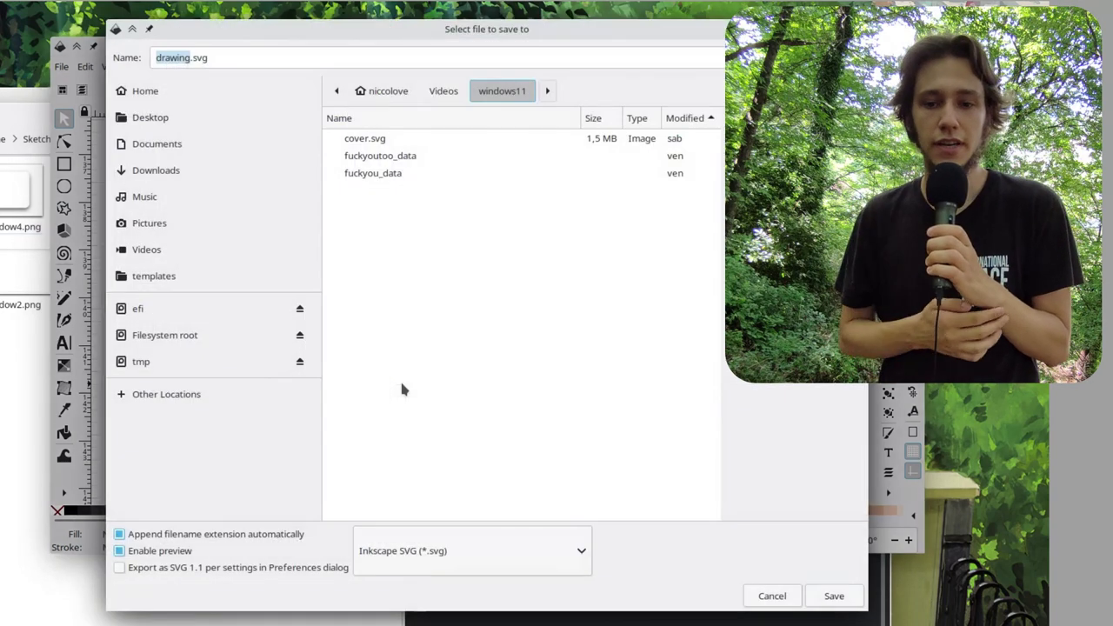
type("shadow")
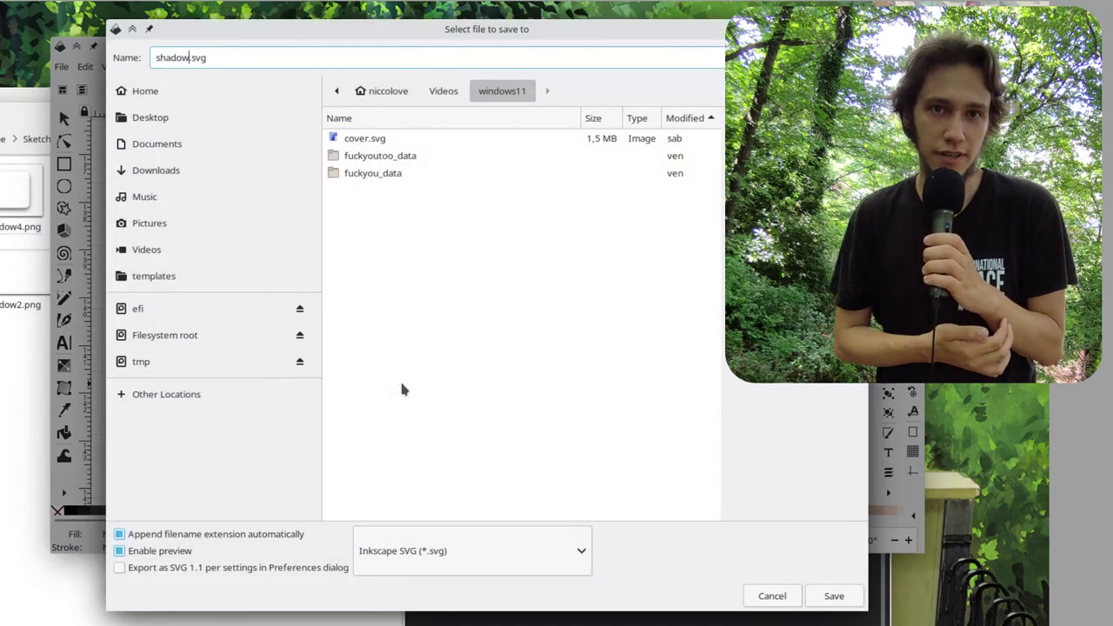
left_click(440, 91)
double_click(383, 141)
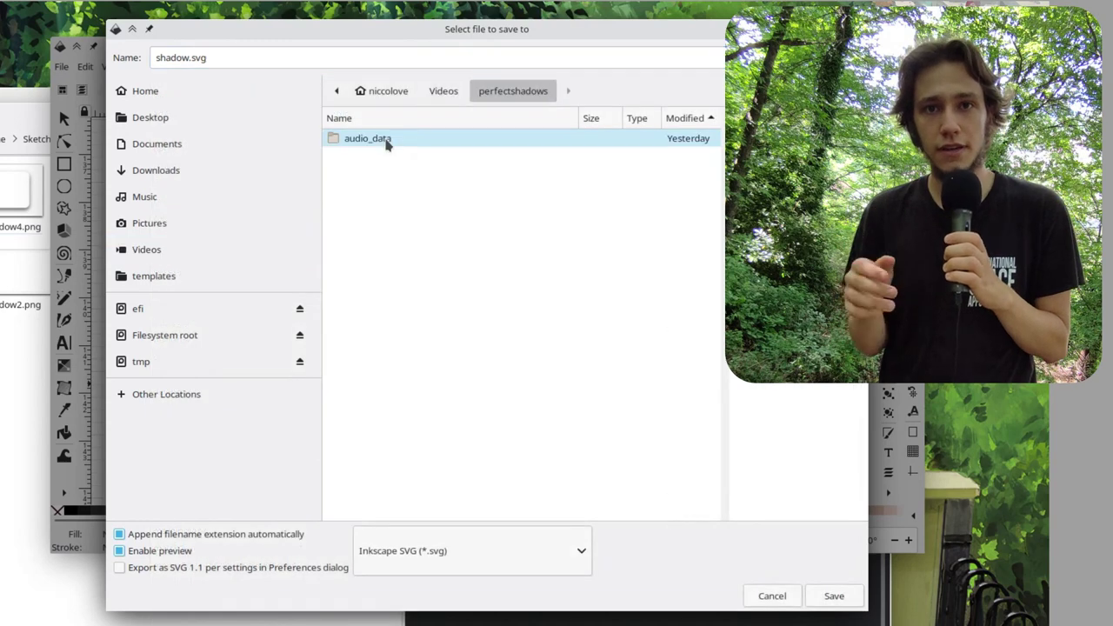
left_click(836, 597)
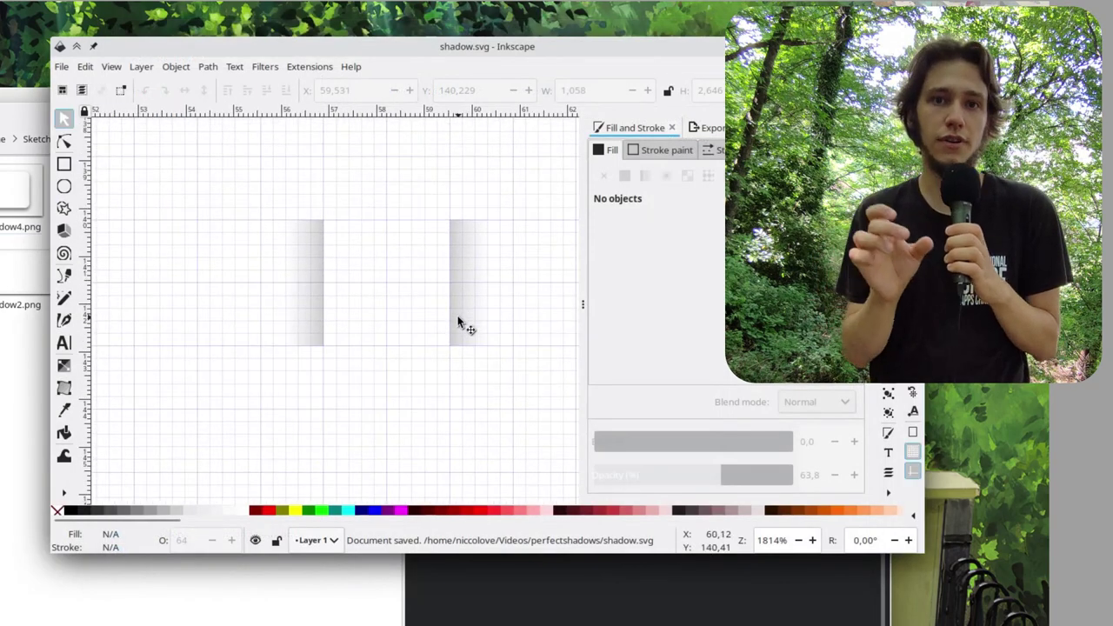
Look up the top side's height in the terminal, and place a copy of the left shadow, rotated 90° clockwise, above the central gap.
scroll(422, 294, "up", 2)
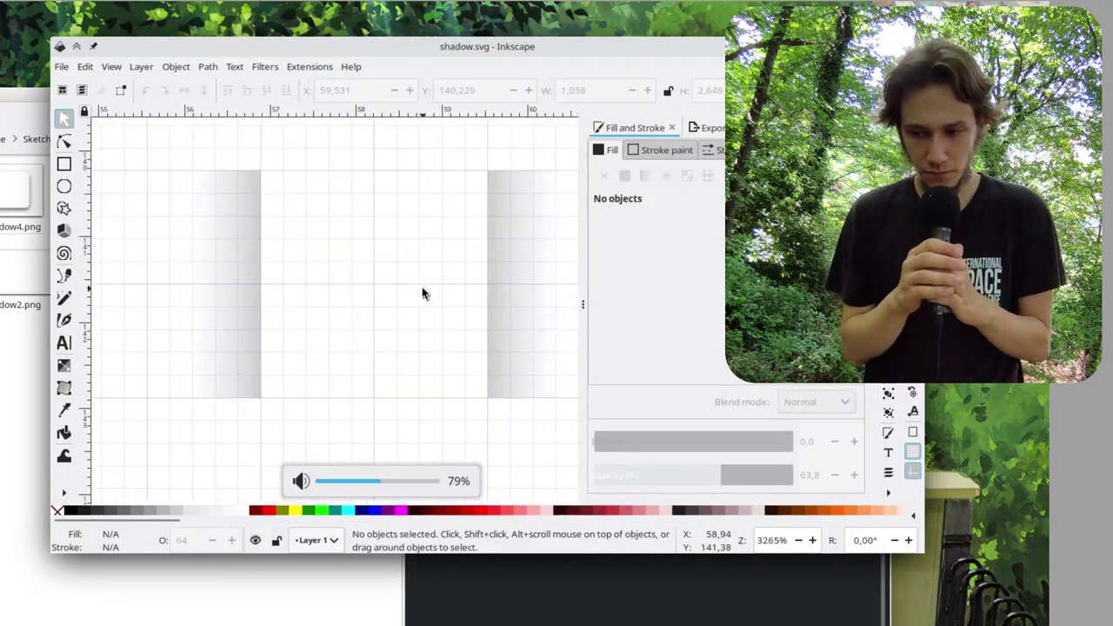
scroll(423, 293, "down", 1)
key("alt+Tab")
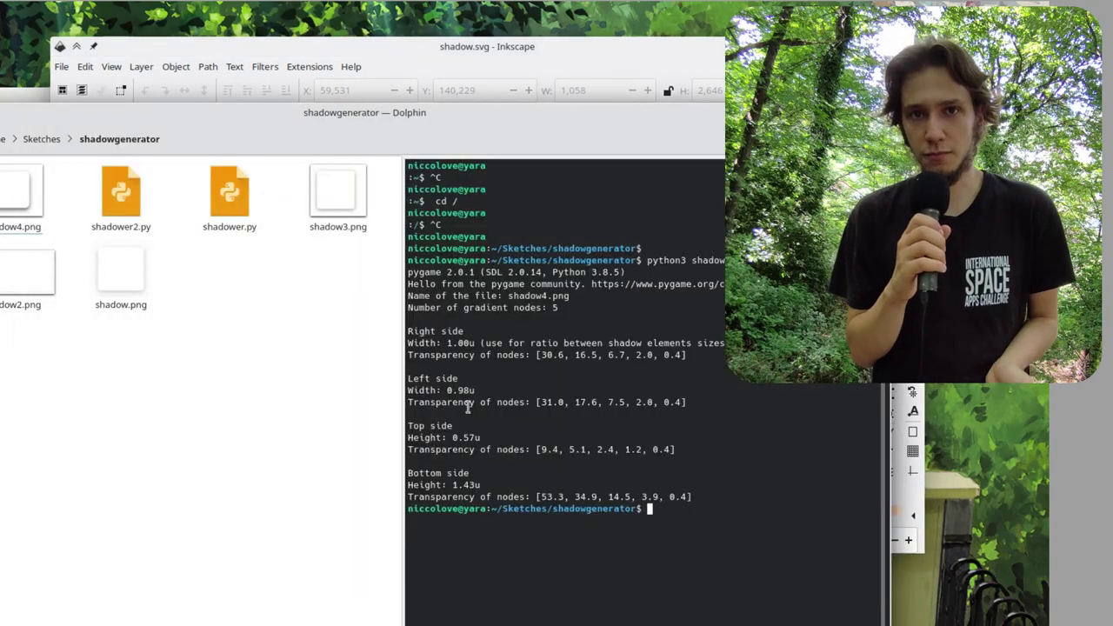
triple_click(470, 439)
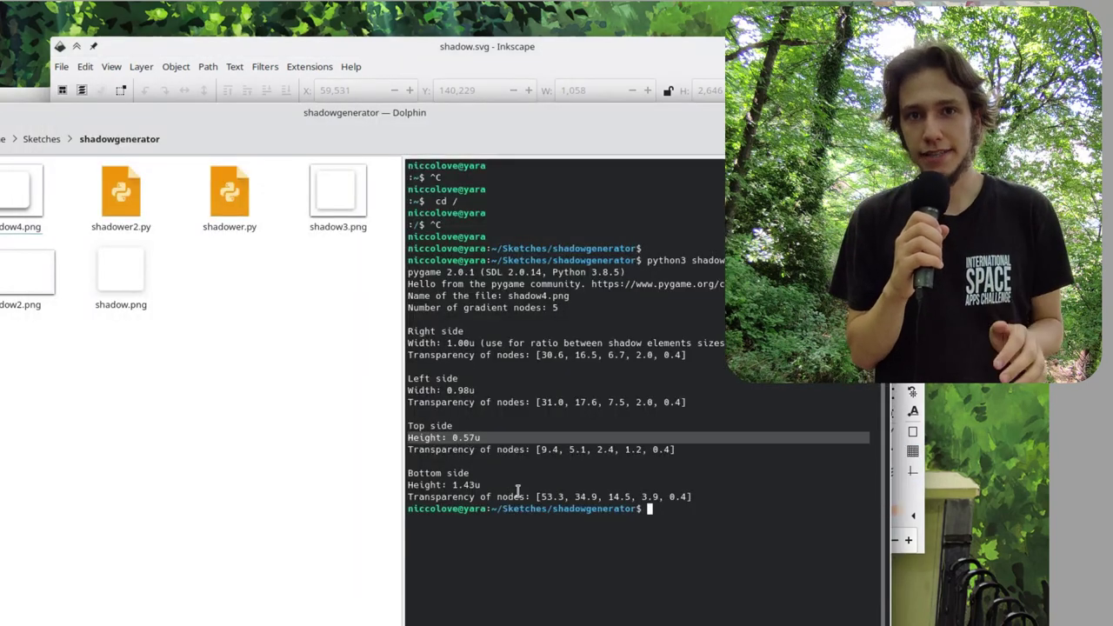
key("alt+Tab")
scroll(333, 291, "up", 3)
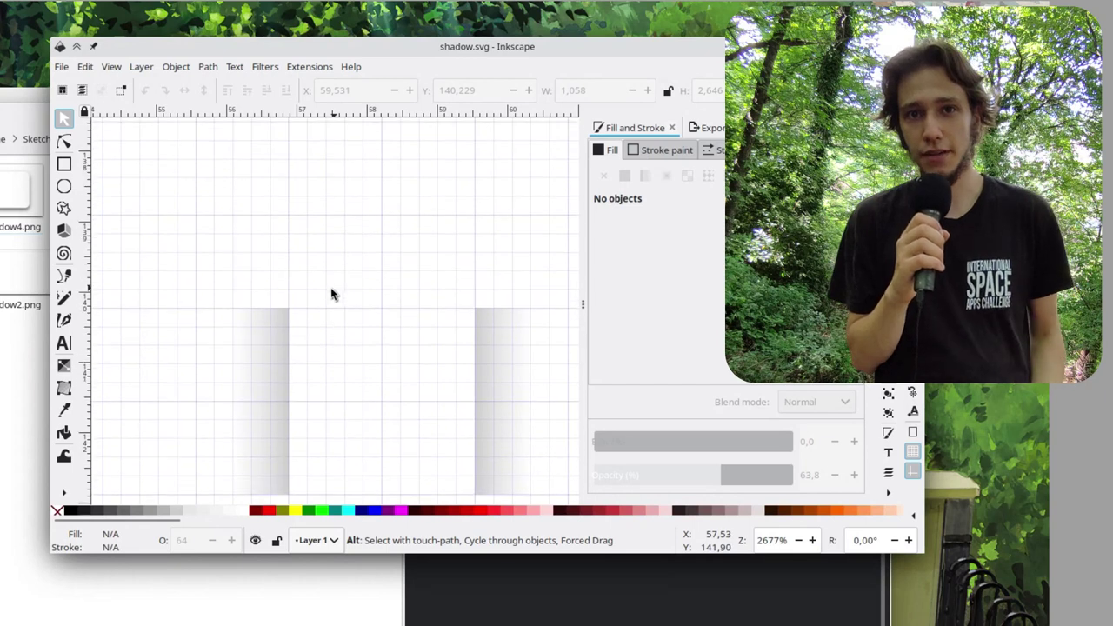
left_click(255, 367)
left_click_drag(254, 366, 388, 289)
left_click(164, 90)
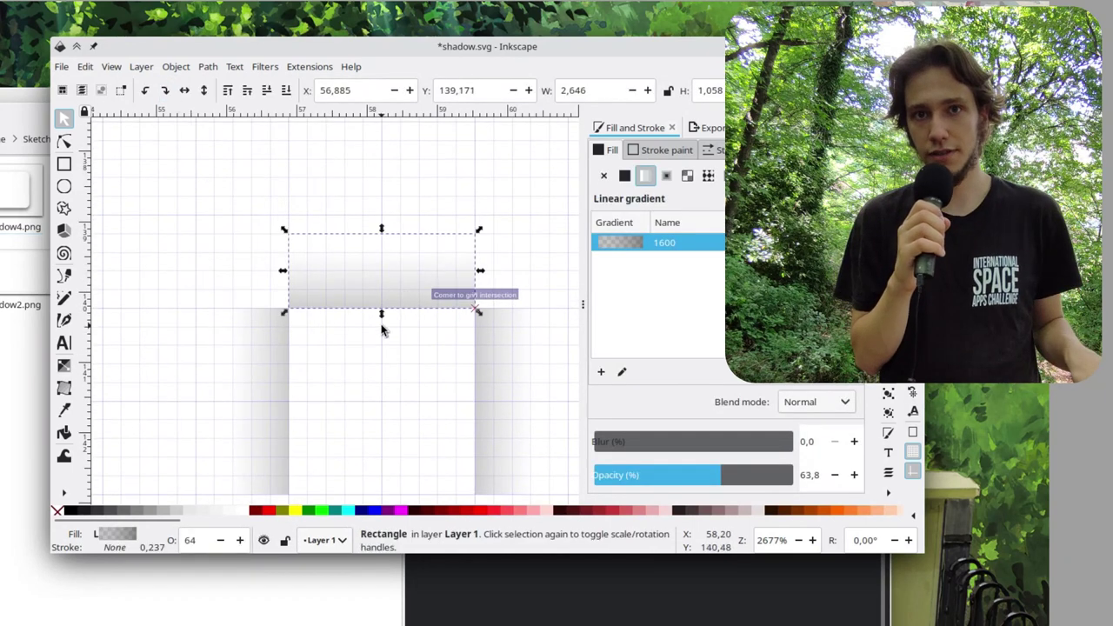
Reduce the upper shadow rectangle's height to 0.794 mm by lowering its upper edge.
scroll(388, 291, "up", 1)
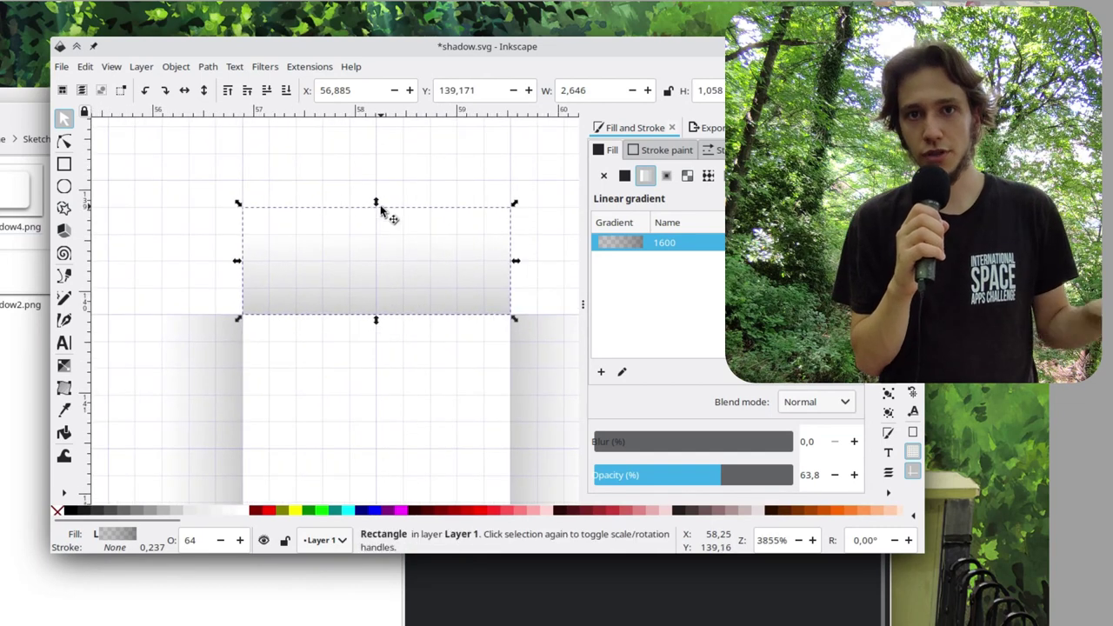
left_click_drag(377, 205, 375, 246)
scroll(374, 247, "down", 4)
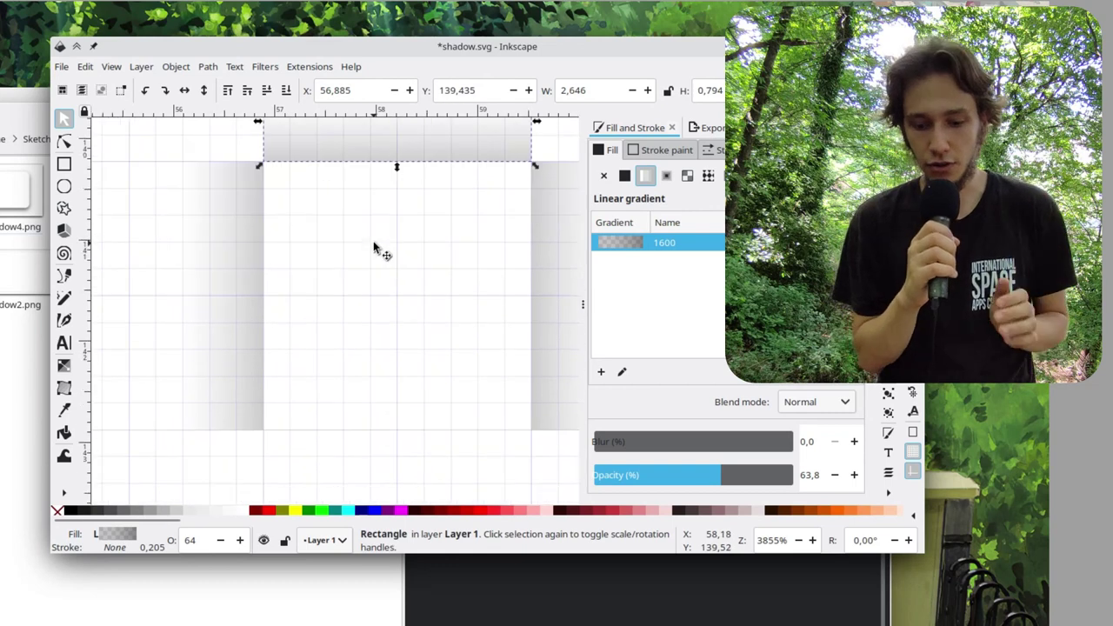
Duplicate the left shadow, rotate the copy 90° counter-clockwise and place it below the central gap at X 56.885, Y 142.875 mm.
scroll(375, 248, "up", 4)
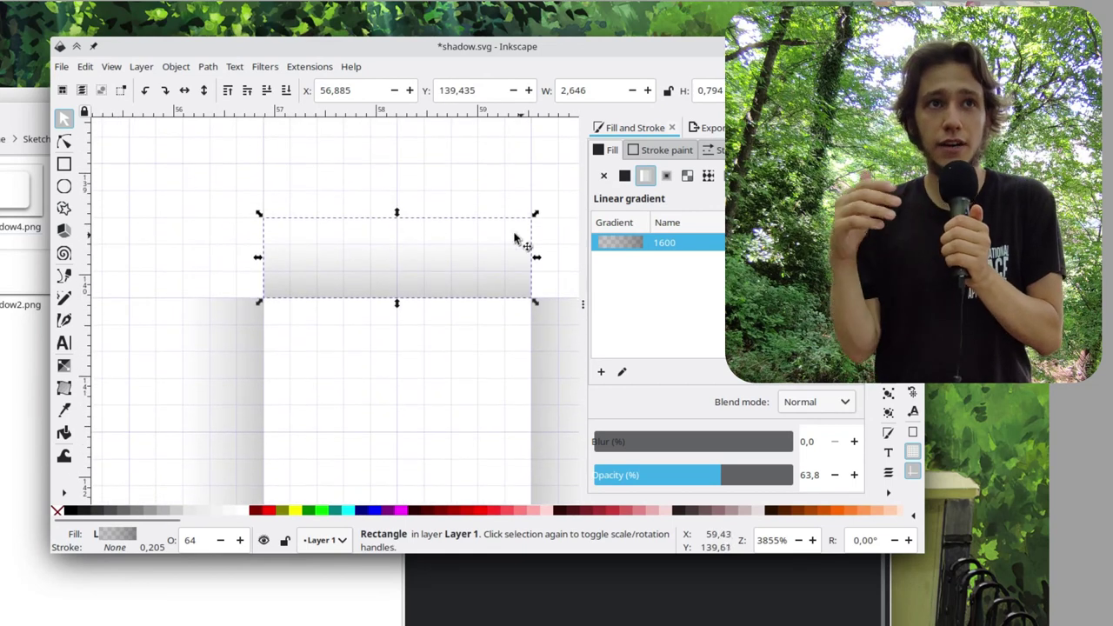
scroll(254, 298, "down", 5)
left_click(246, 293)
key("ctrl+d")
left_click_drag(221, 295, 382, 403)
left_click(146, 91)
left_click_drag(382, 335, 459, 285)
scroll(459, 285, "right", 2)
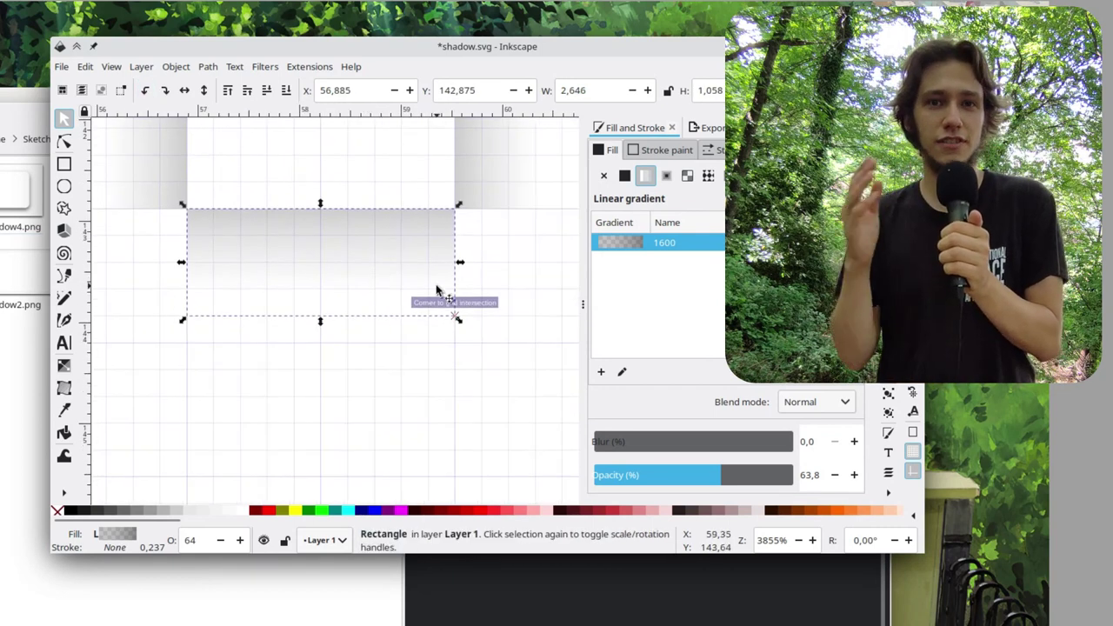
Increase the lower shadow rectangle's height to 1.323 mm by lowering its bottom edge, and deselect it.
left_click_drag(321, 324, 321, 344)
key("Escape")
scroll(369, 263, "down", 2)
scroll(370, 263, "up", 5)
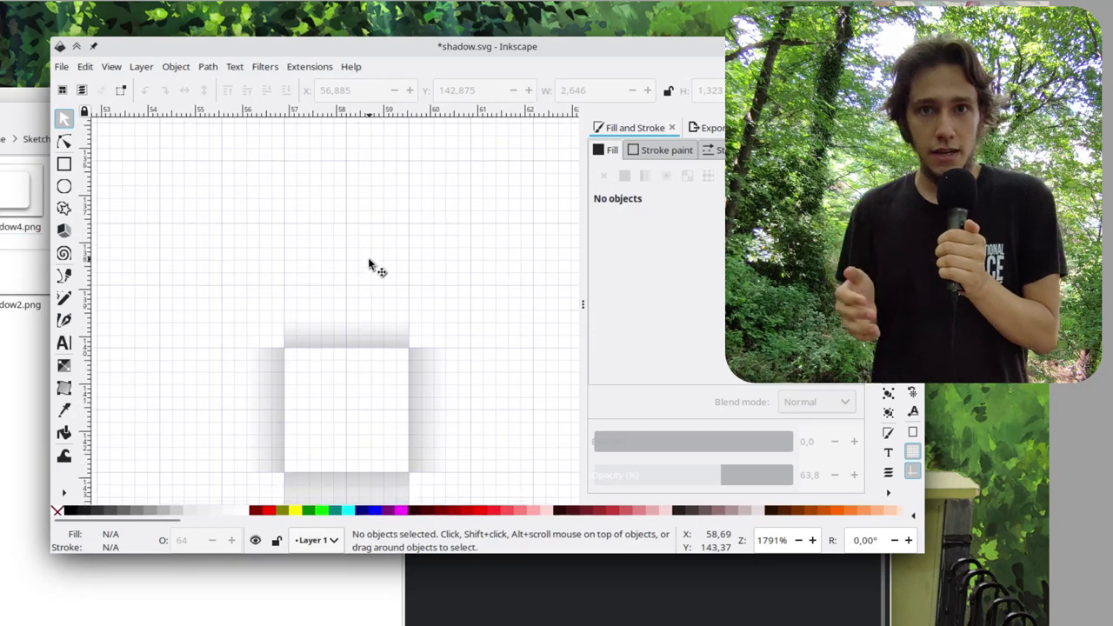
In the upper shadow's gradient, set the innermost stop's opacity to 9.4% and the second stop's opacity to 5.1%.
scroll(357, 315, "up", 3)
double_click(355, 317)
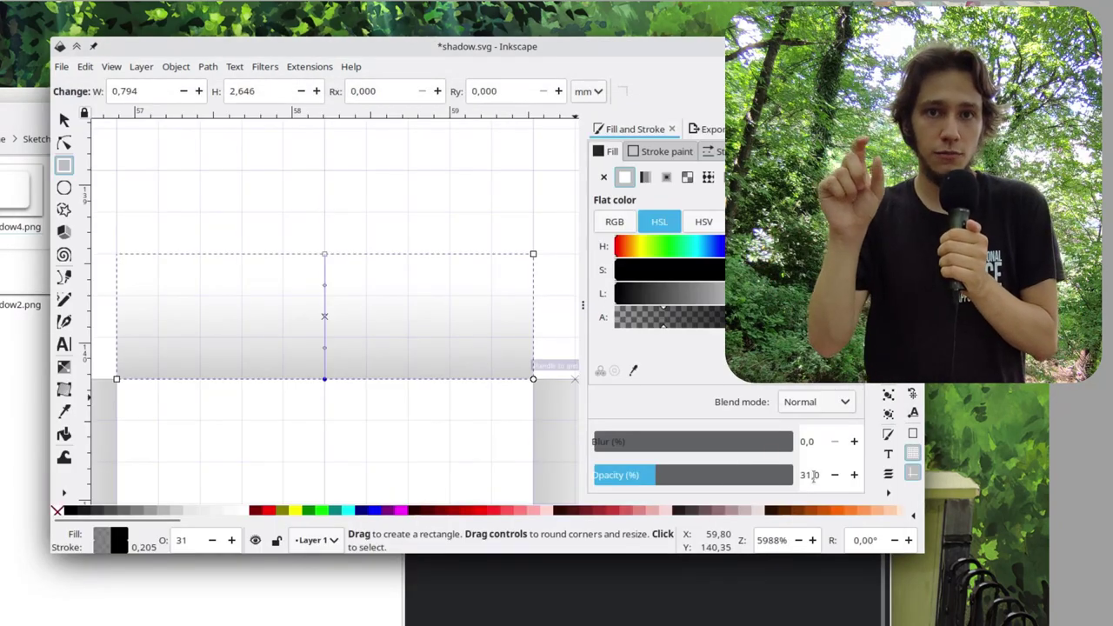
type("9,4")
key("Return")
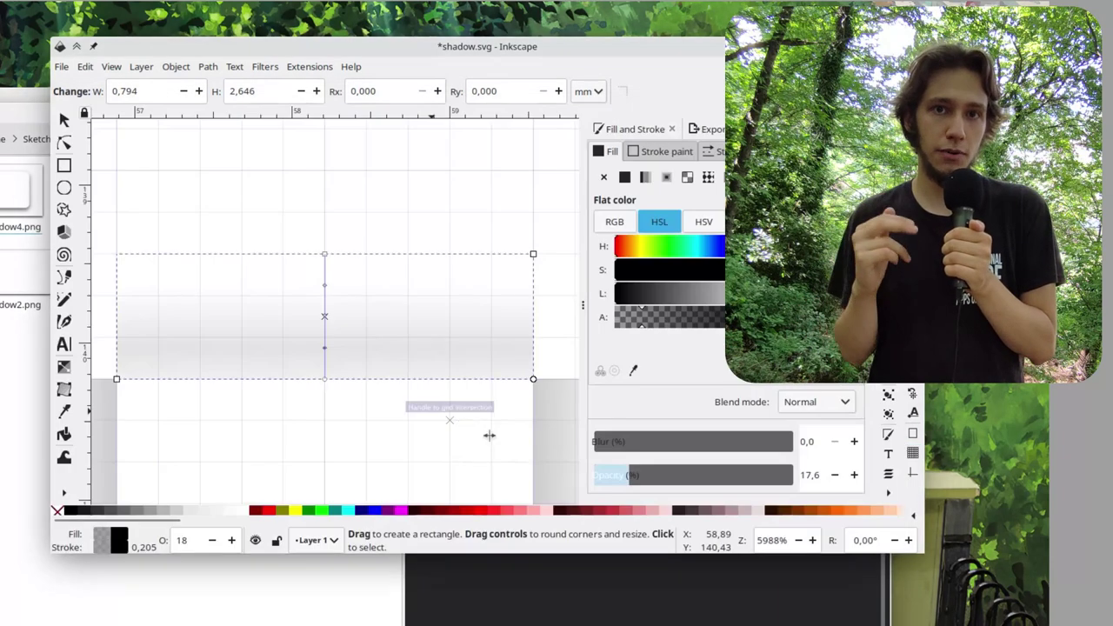
type("5,1")
key("Return")
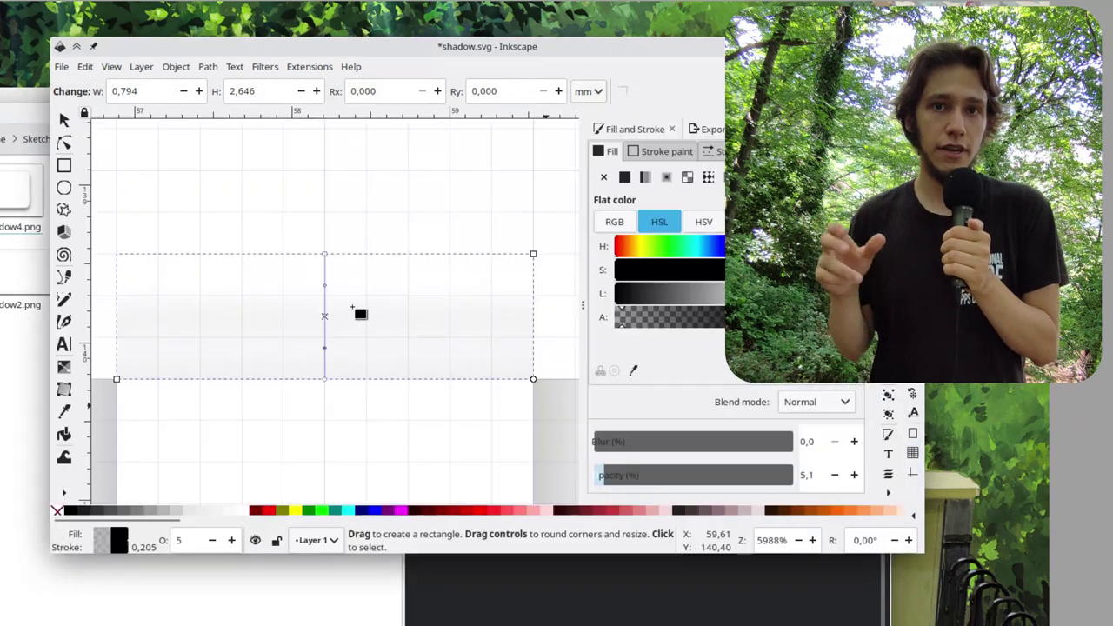
Set the upper shadow's middle gradient stop to 2.4% opacity and its outermost stop to 0%, checking the top side's values in the terminal.
left_click(325, 317)
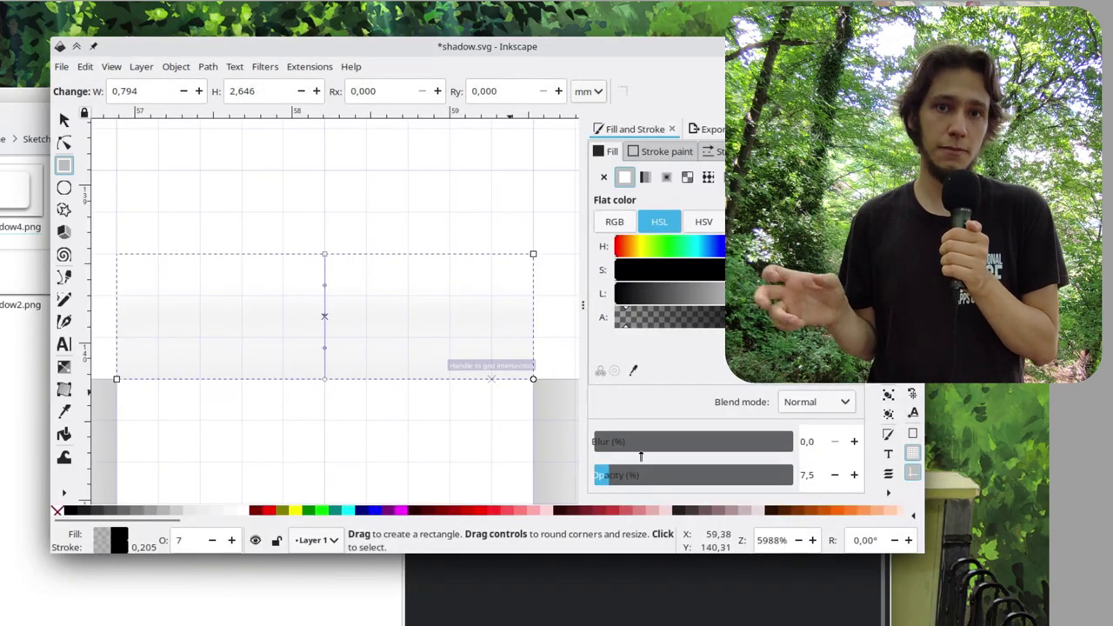
double_click(817, 474)
type("2,4")
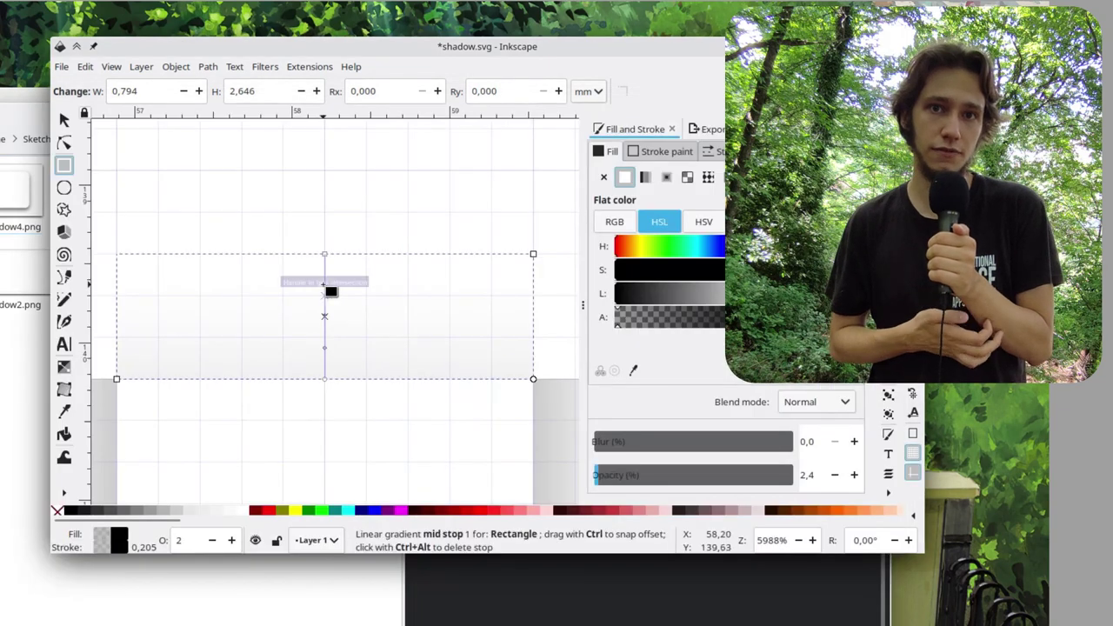
triple_click(809, 474)
type("0")
key("Return")
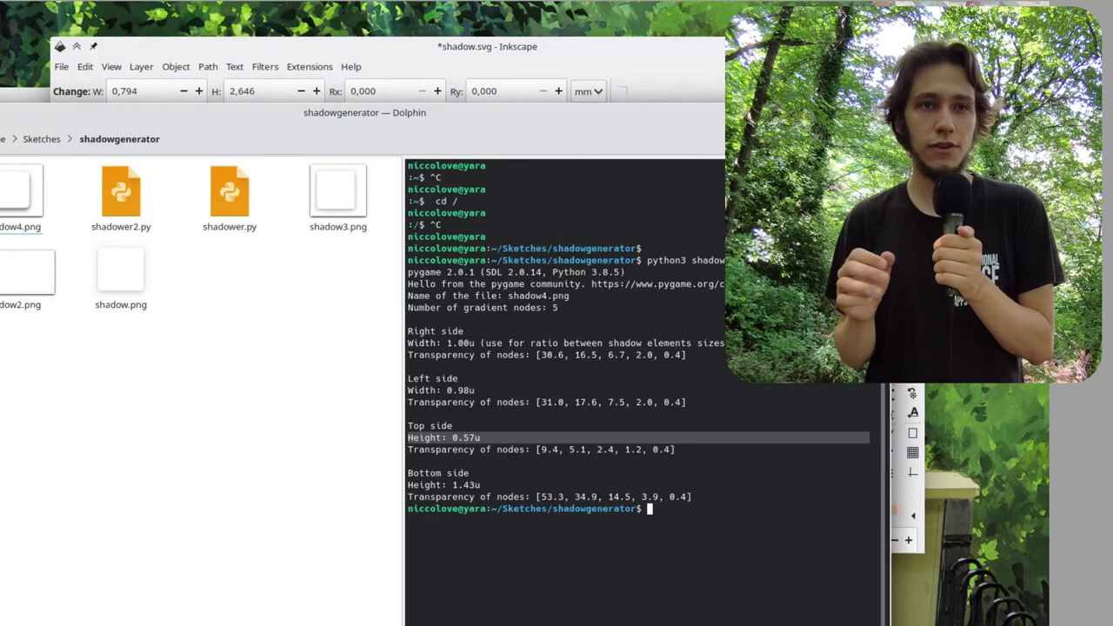
key("alt+Tab")
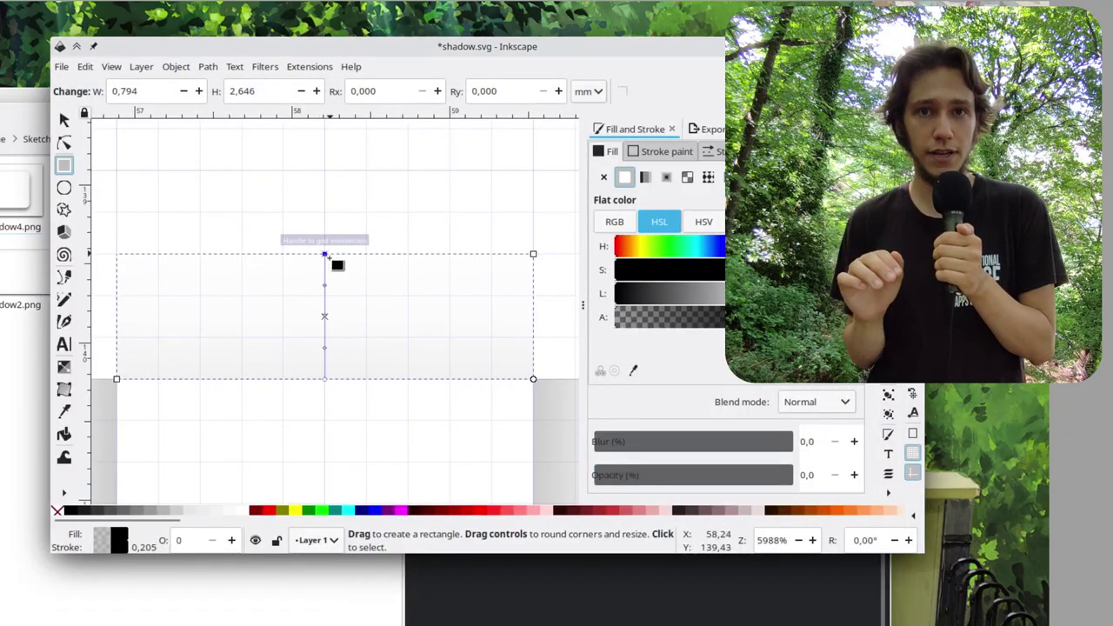
Look up the bottom side's node transparencies in the terminal and set the lower shadow's innermost gradient stop to 53.3% opacity.
left_click(417, 435)
scroll(418, 435, "down", 2)
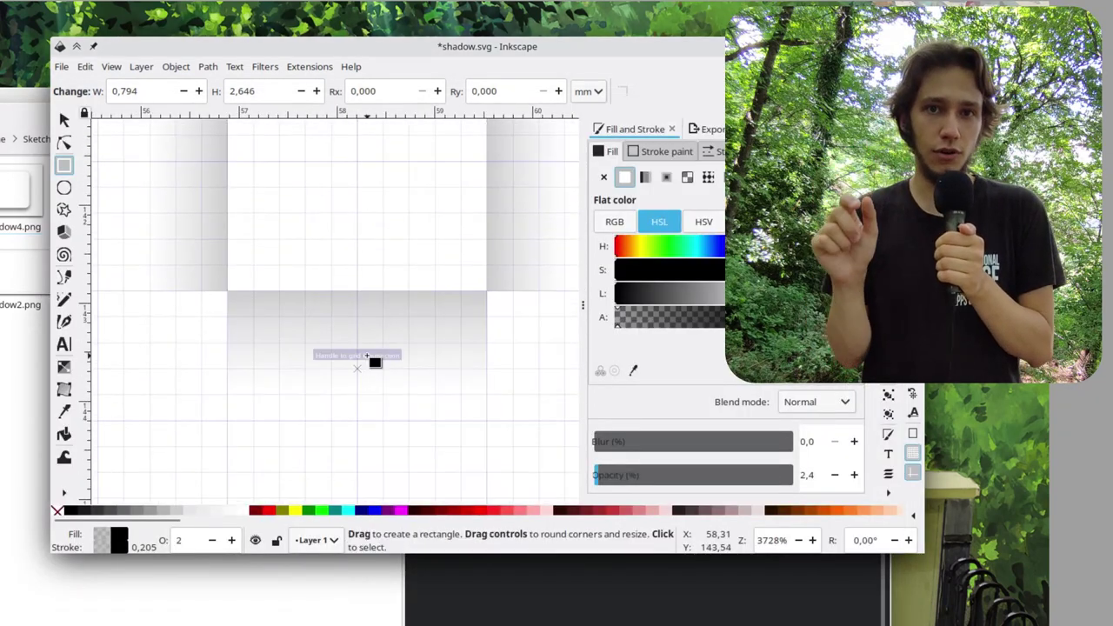
left_click(367, 356)
scroll(362, 363, "up", 2)
key("alt+Tab")
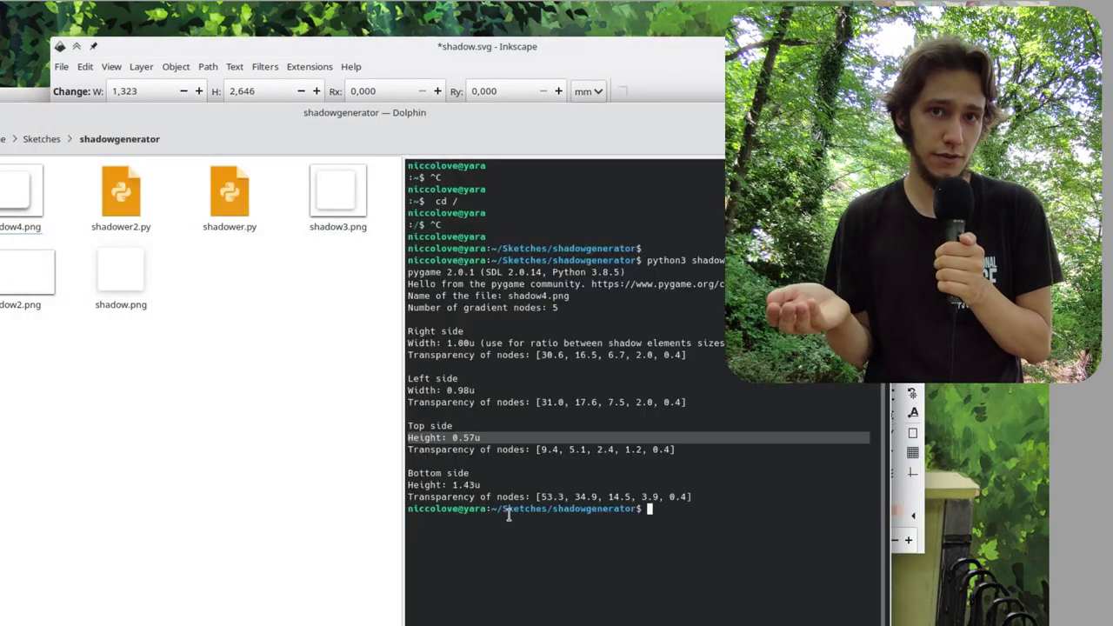
key("alt+Tab")
type("5")
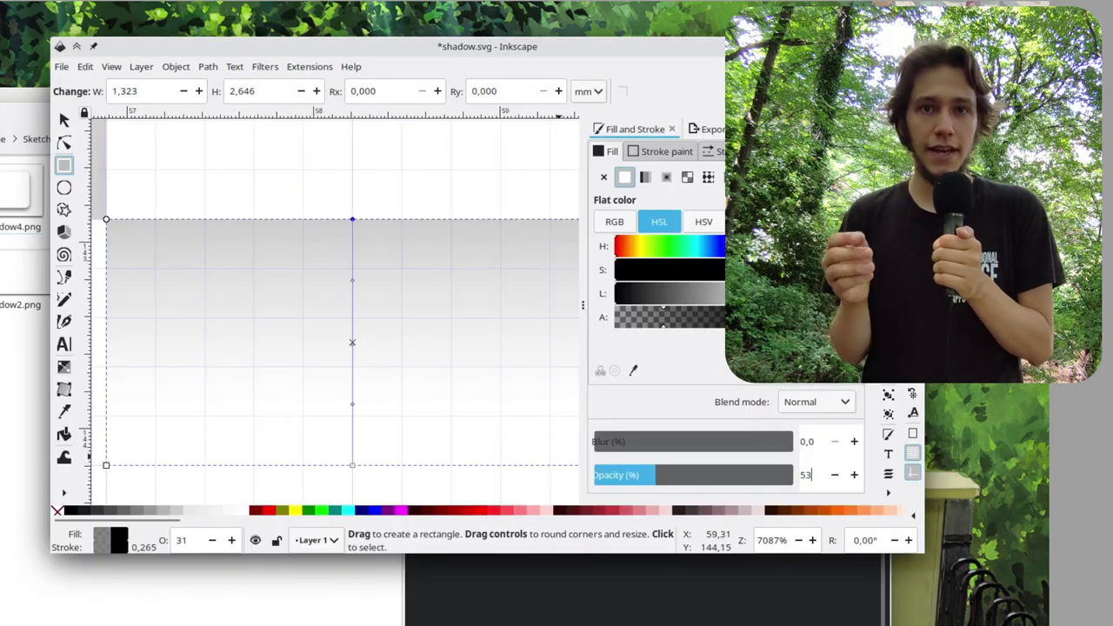
type("3,3")
key("Return")
Set the opacity of the lower shadow's second gradient stop to 34.9%.
left_click(353, 281)
key("alt+Tab")
key("alt+Tab")
double_click(811, 474)
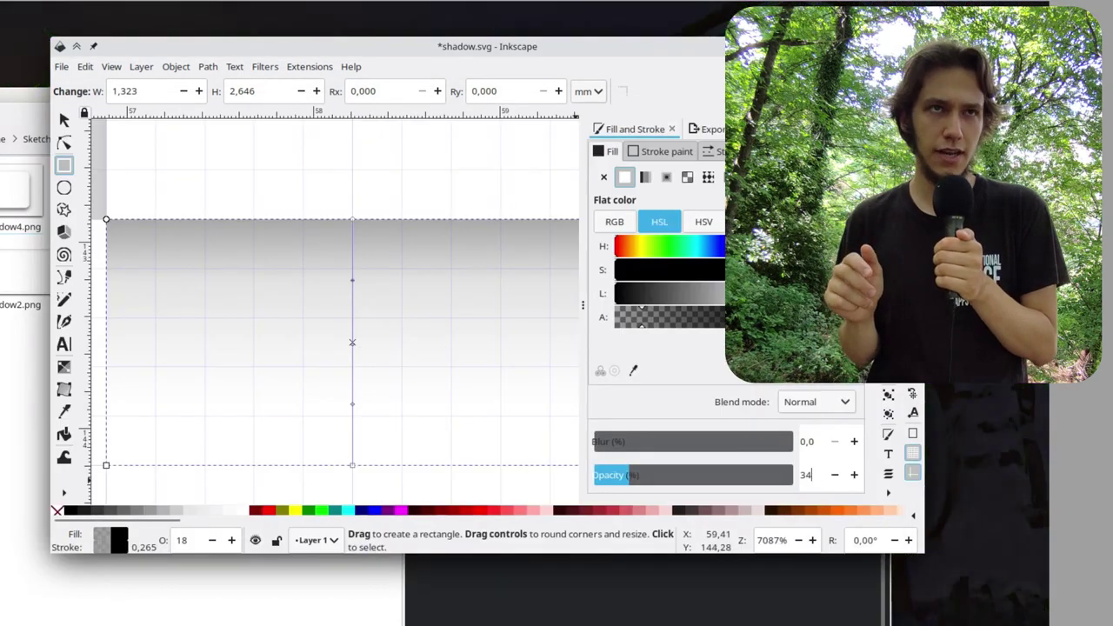
type("34,9")
key("Return")
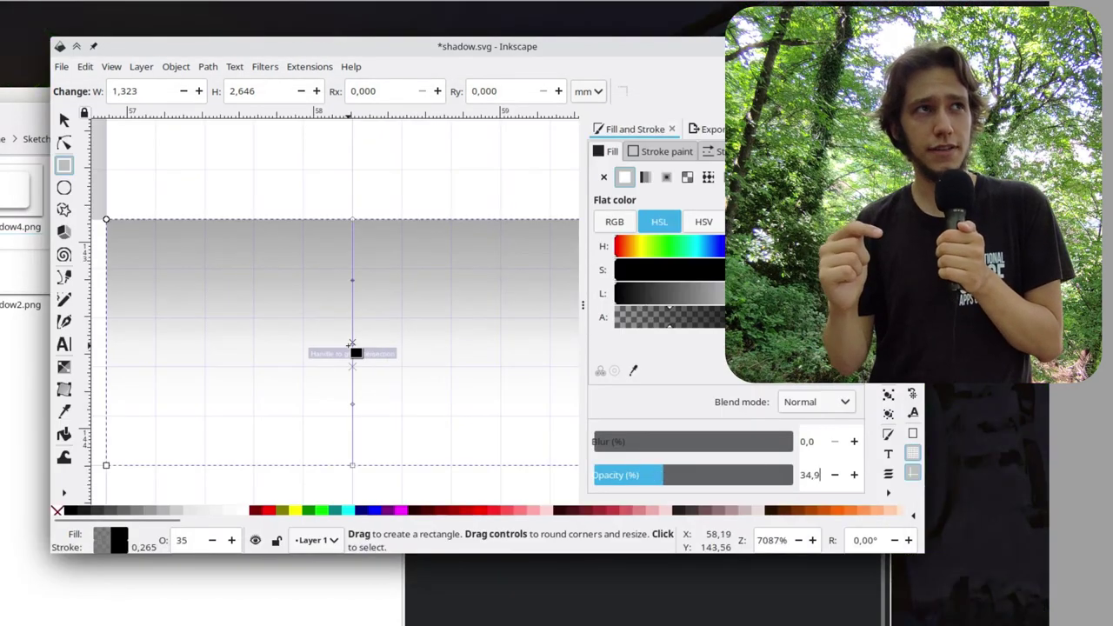
Using the terminal's bottom-side values, set the lower shadow's middle gradient stop to 14.5% opacity and its fourth stop to 3.9%.
key("alt+Tab")
key("alt+Tab")
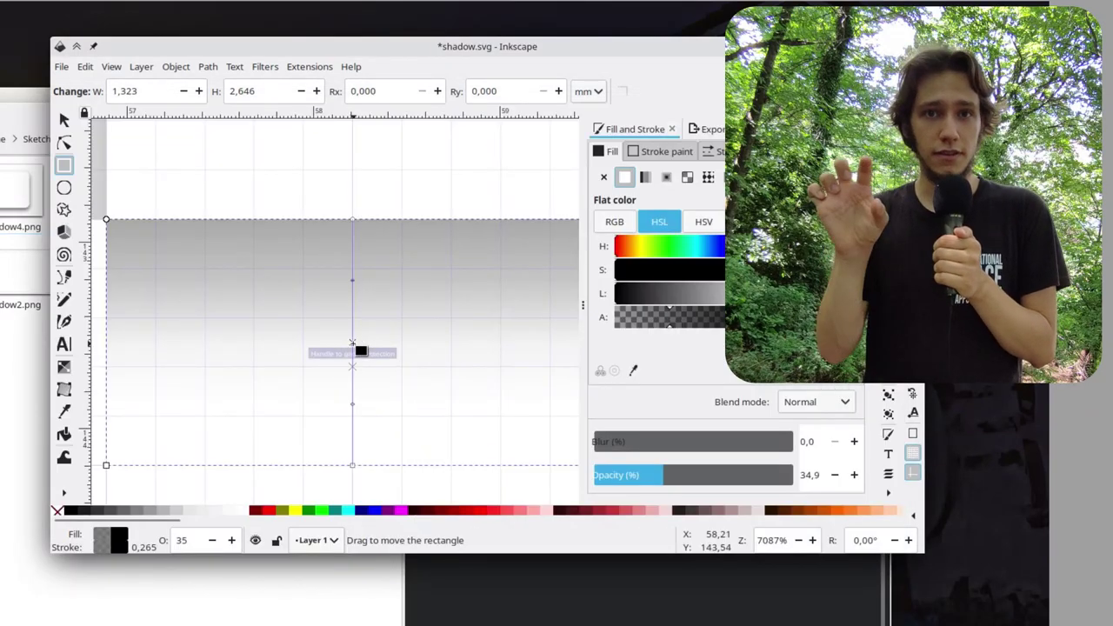
left_click(352, 342)
type("14")
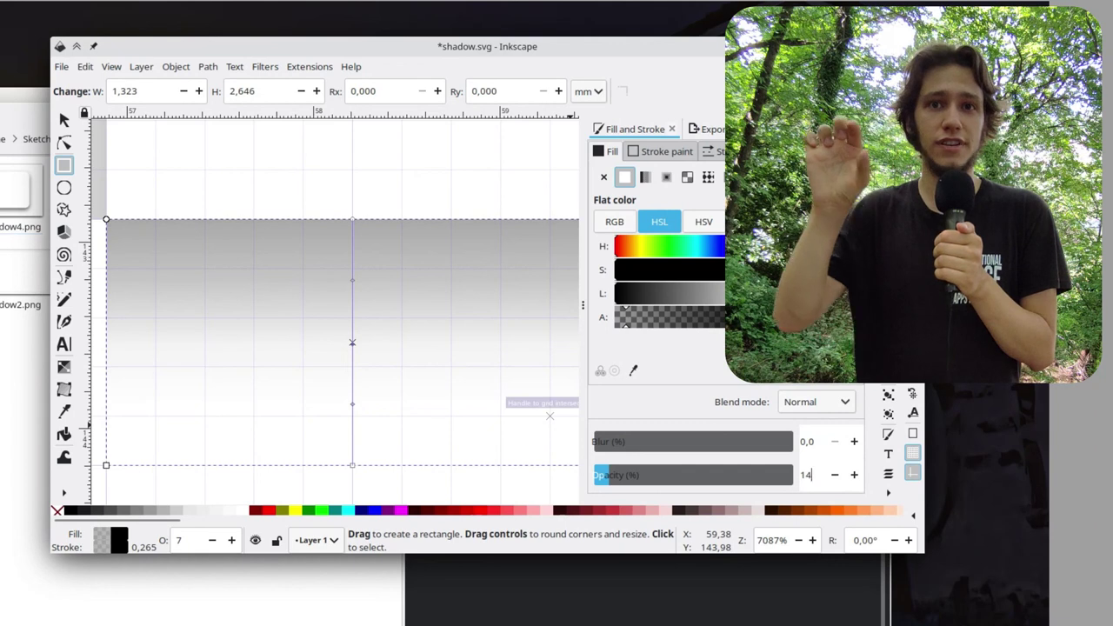
type(",5")
key("Return")
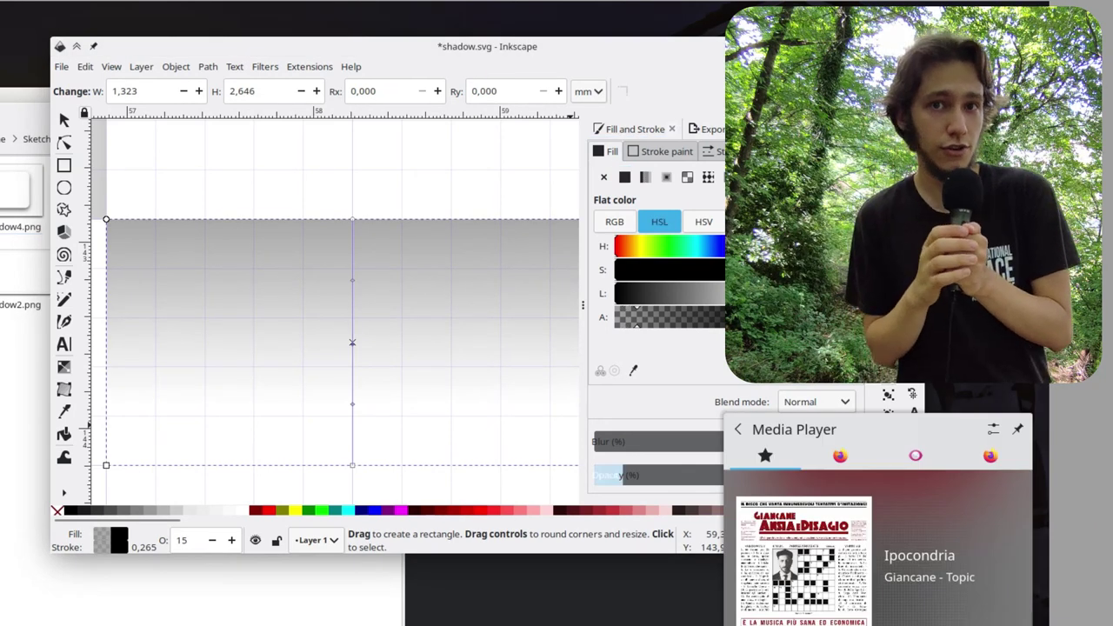
key("alt+Tab")
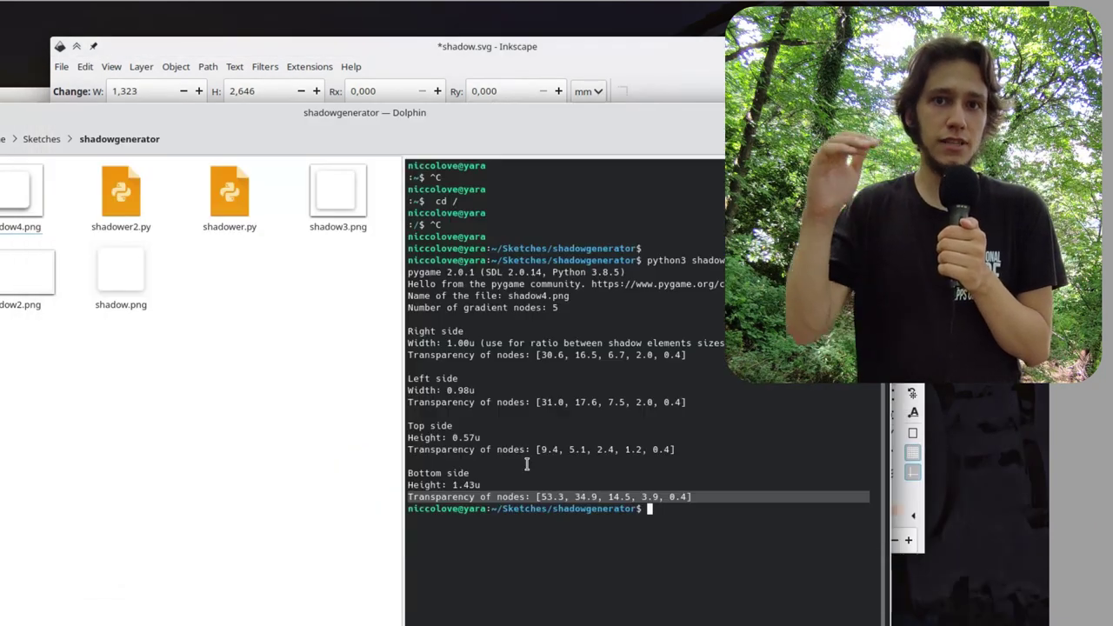
key("alt+Tab")
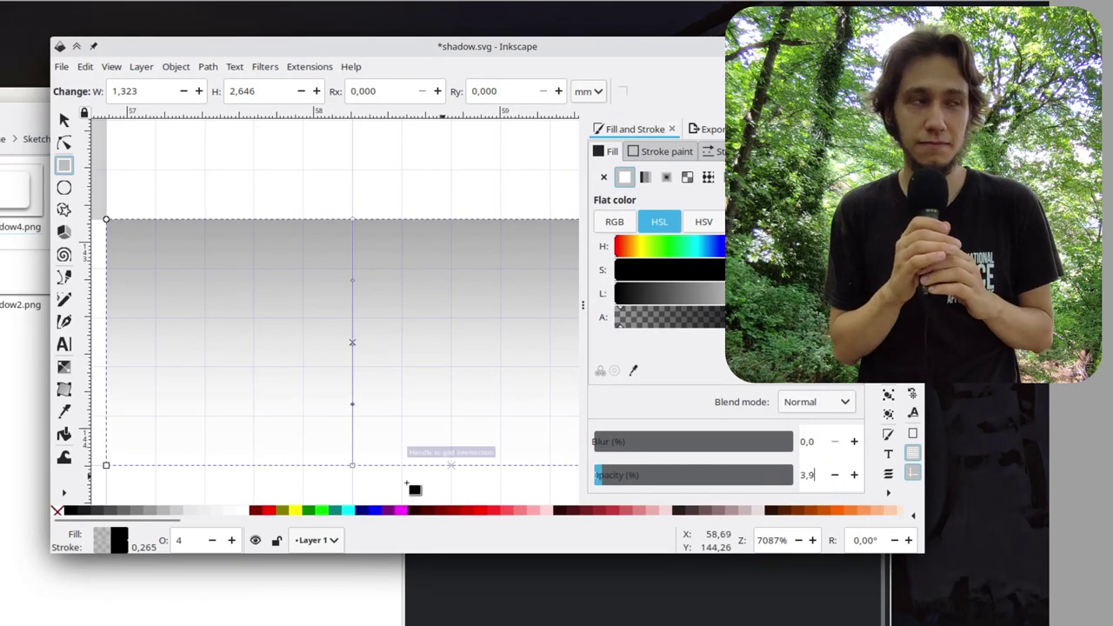
left_click(353, 465)
Look up the left side's transparencies in the terminal and set the left shadow's fourth gradient stop to 2% opacity.
scroll(372, 340, "up", 9)
scroll(372, 340, "left", 12)
left_click(368, 299)
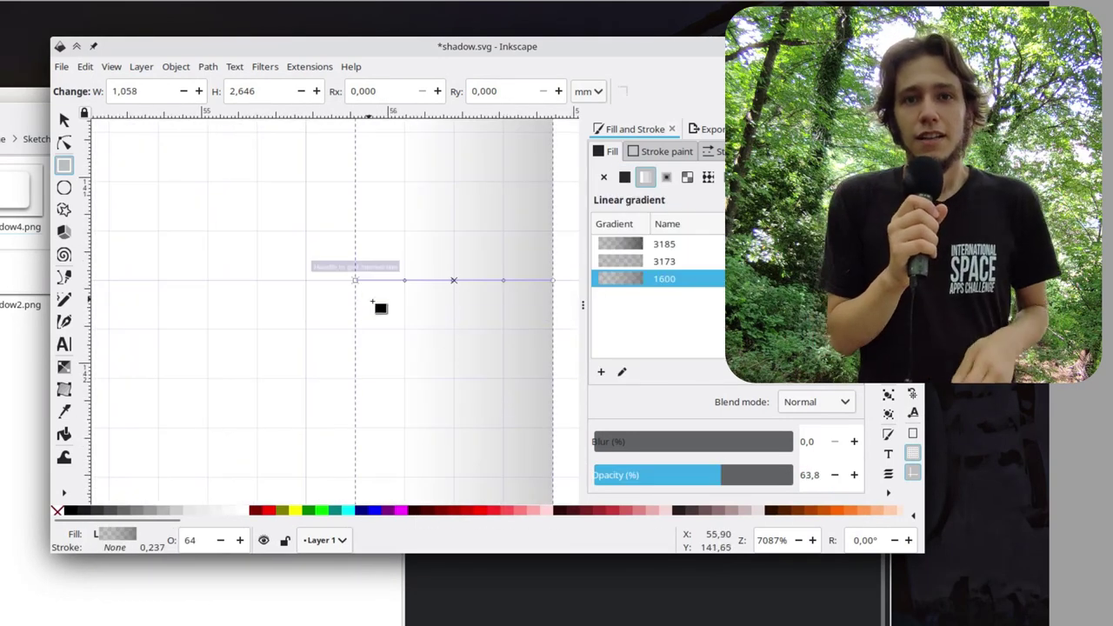
left_click(405, 280)
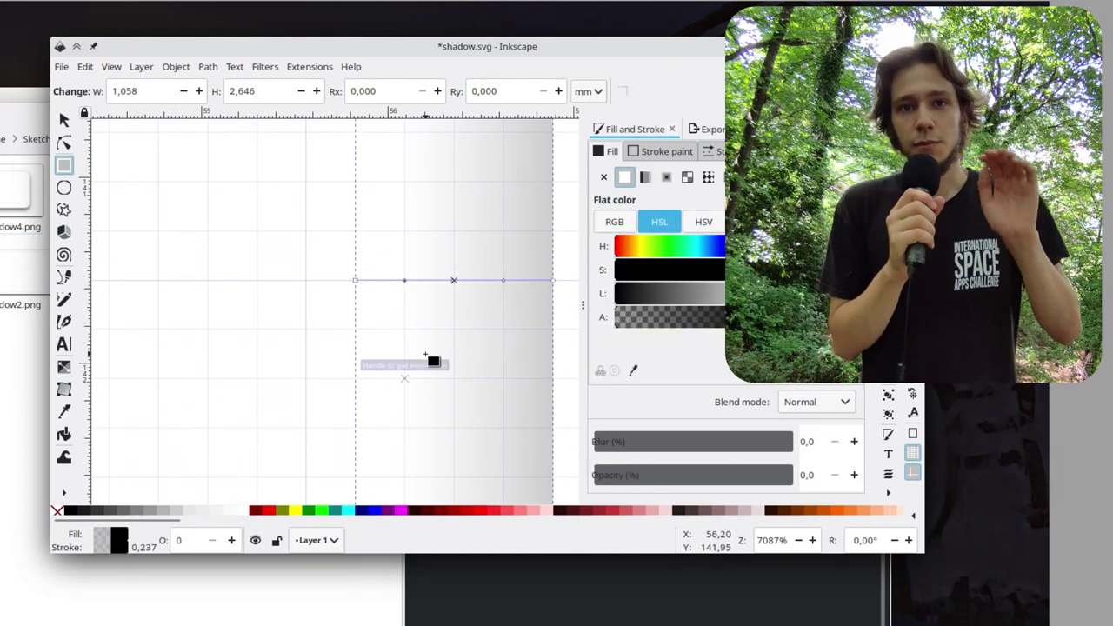
key("alt+Tab")
key("alt+Tab")
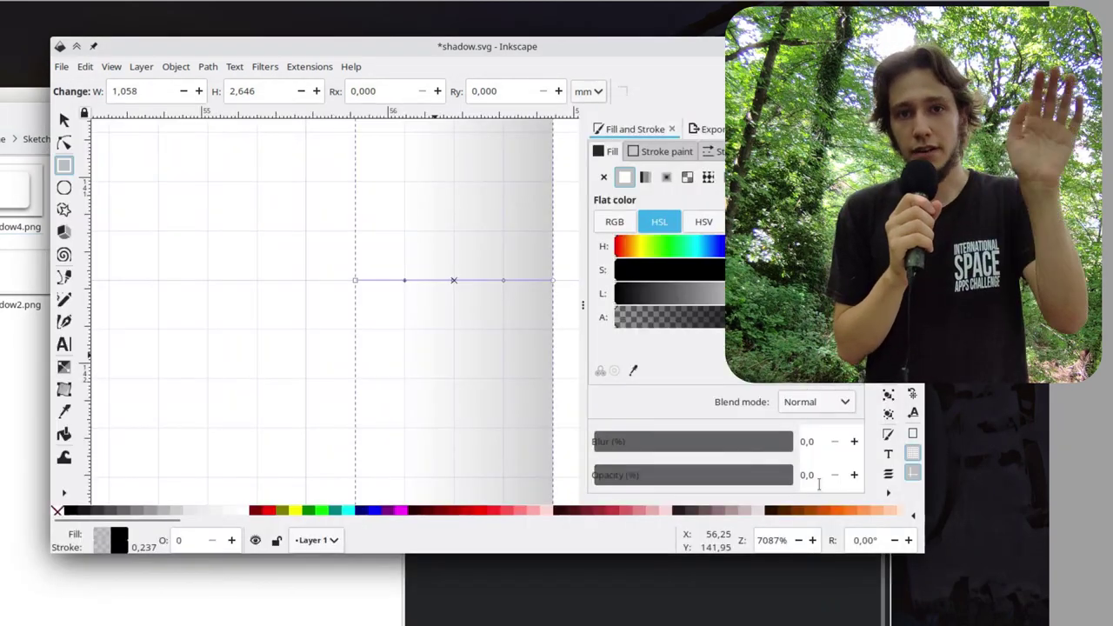
Set the right shadow's fourth gradient stop, counted from the inner edge, to 2% opacity and deselect the rectangle.
scroll(343, 365, "right", 6)
left_click(445, 349)
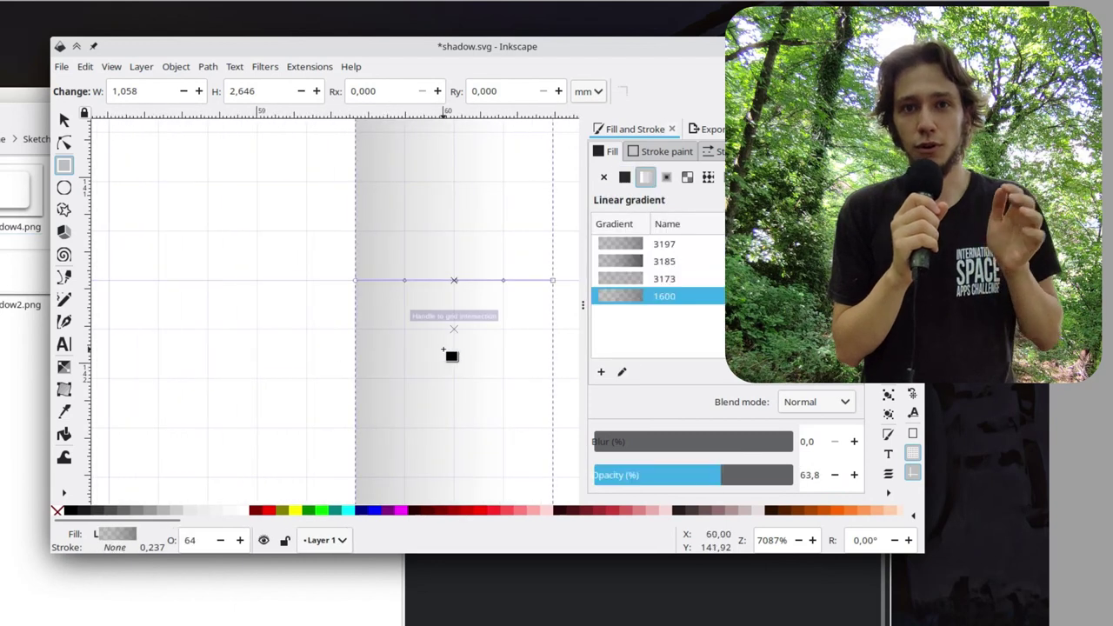
scroll(444, 350, "right", 1)
left_click(397, 280)
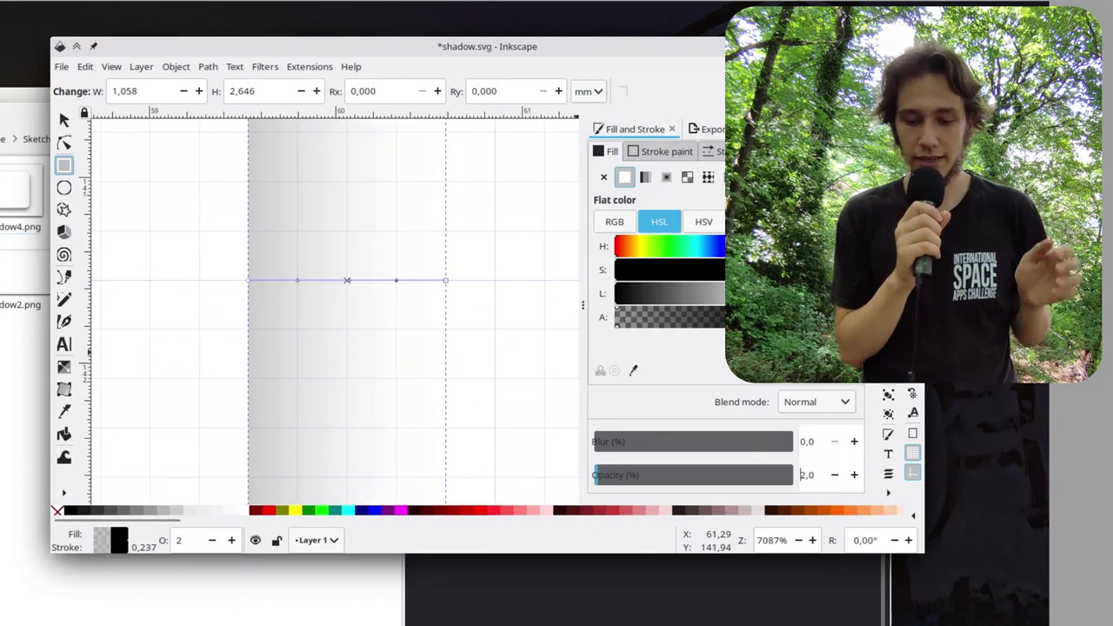
scroll(415, 391, "down", 4)
left_click(421, 456)
Switch to the Selector tool, look over the four shadow sides and save the drawing.
left_click(64, 119)
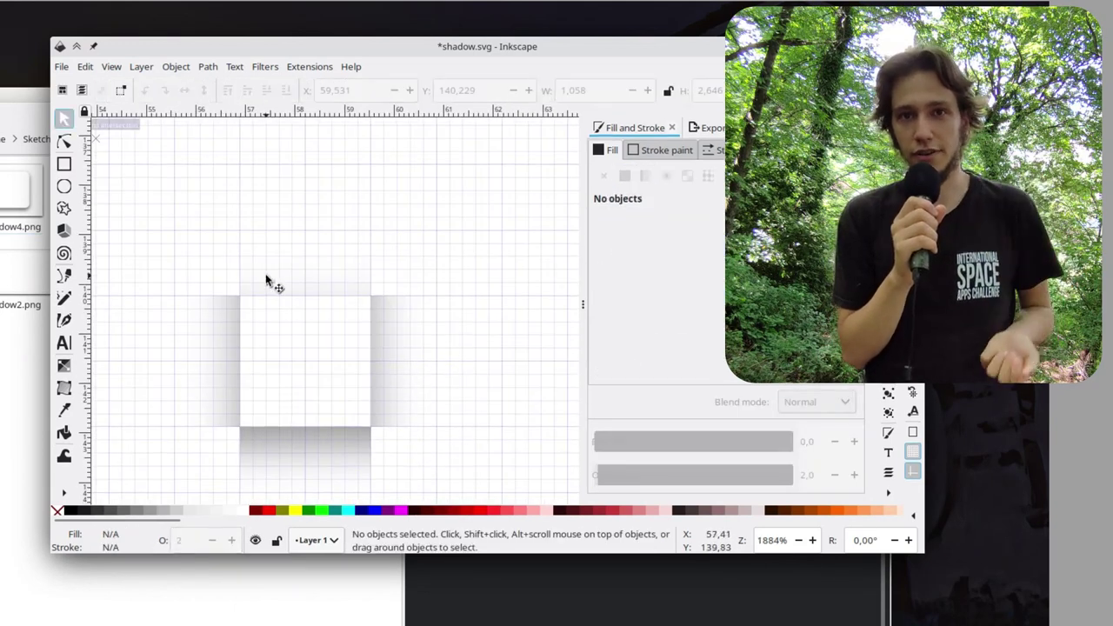
scroll(266, 280, "up", 3)
scroll(271, 287, "down", 1)
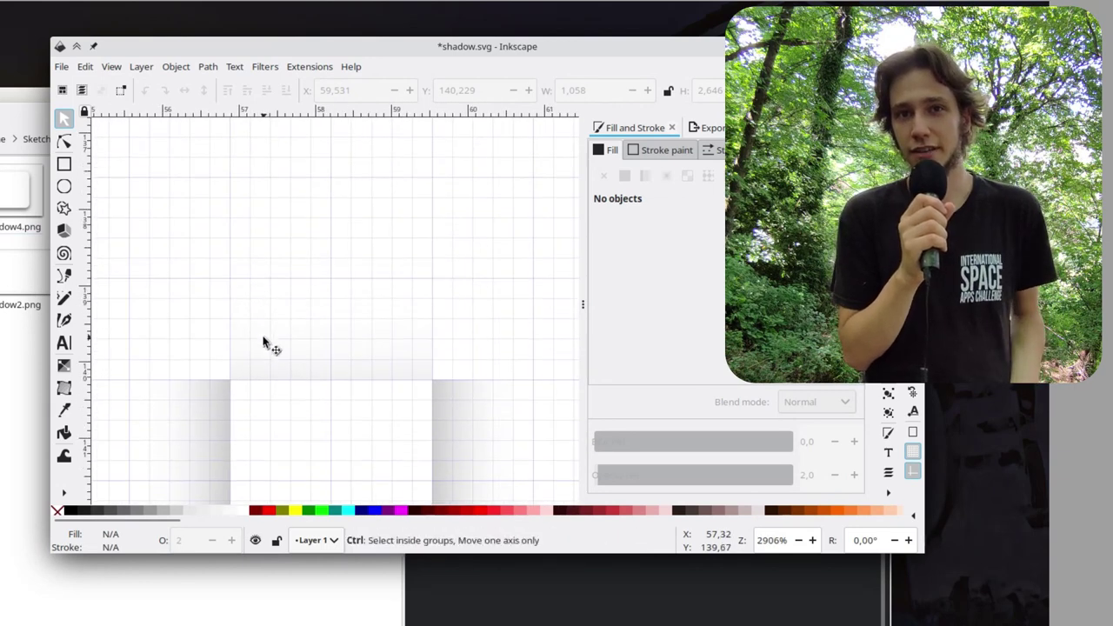
scroll(263, 338, "down", 1)
key("ctrl+s")
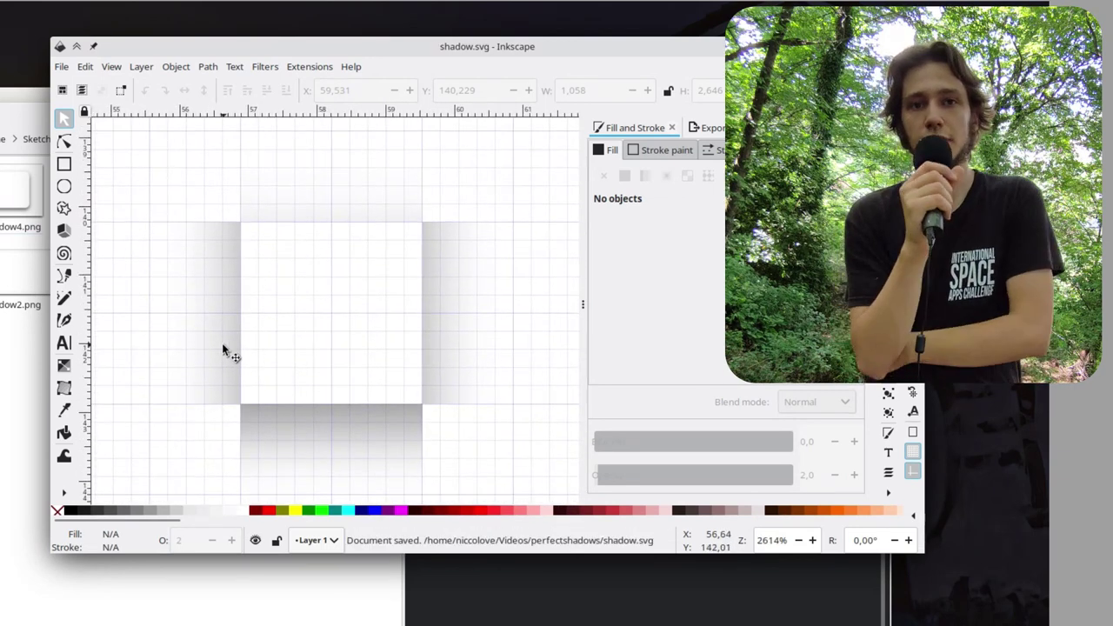
Move the left, upper, right and lower shadow rectangles about 0.79 mm outward from the central gap, and deselect.
left_click_drag(224, 351, 166, 350)
left_click_drag(301, 209, 306, 170)
left_click_drag(442, 300, 495, 301)
scroll(348, 281, "down", 6)
left_click_drag(351, 219, 350, 269)
left_click(212, 365)
scroll(211, 367, "up", 5)
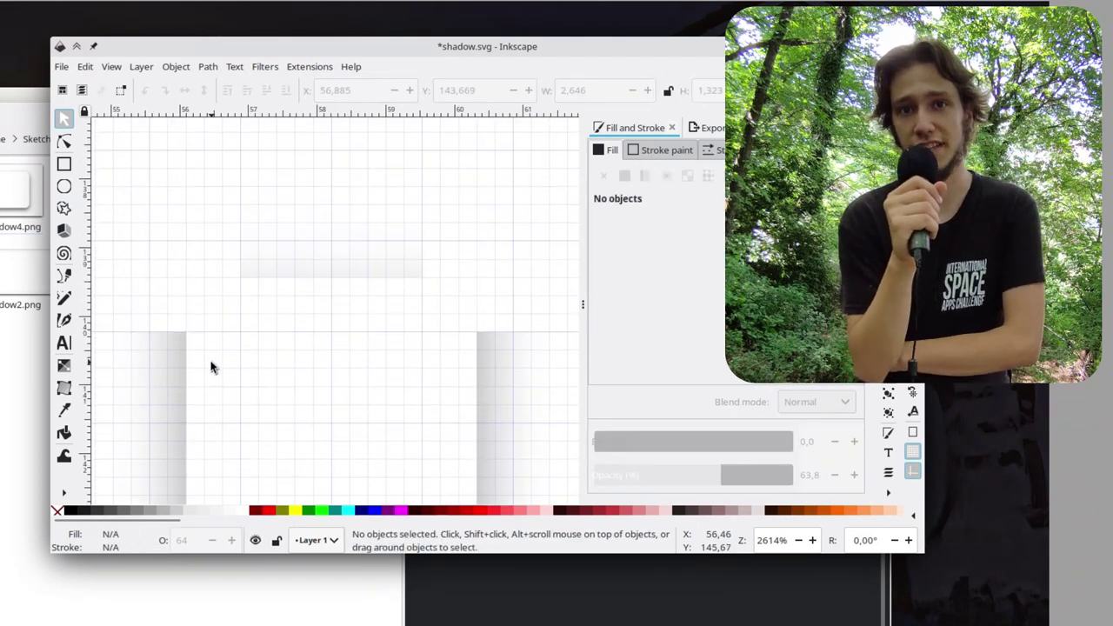
Draw a closed path about 2.1 mm square between the left and upper shadows, with its inner corner cut by a diagonal segment joining them.
scroll(172, 276, "up", 3)
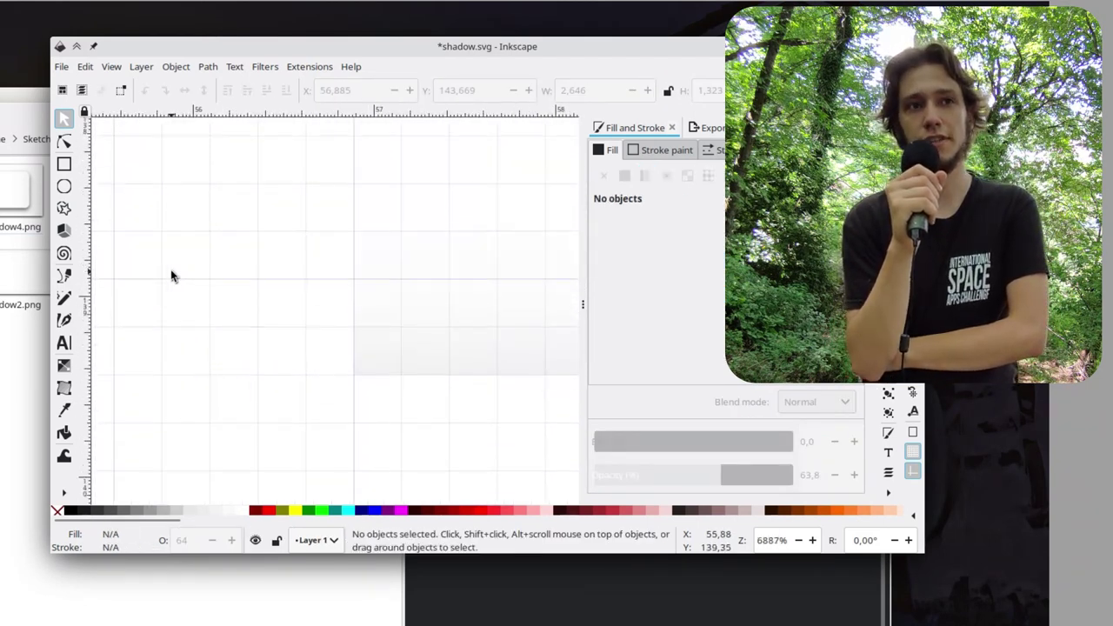
left_click(60, 142)
left_click(64, 277)
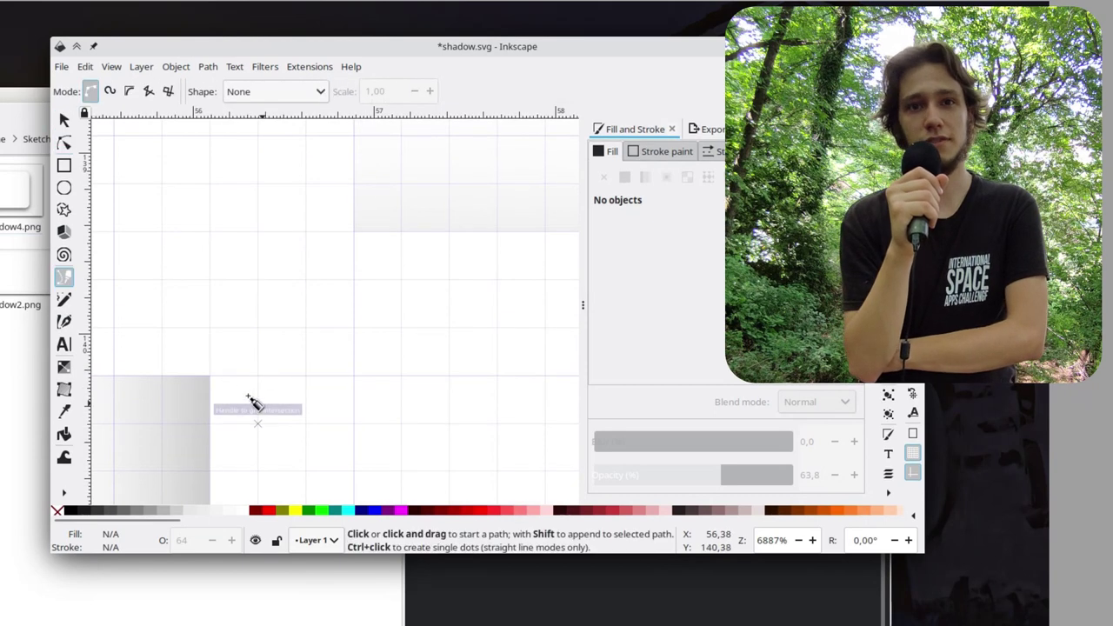
left_click(209, 376)
left_click(353, 228)
scroll(362, 333, "up", 7)
scroll(362, 333, "down", 3)
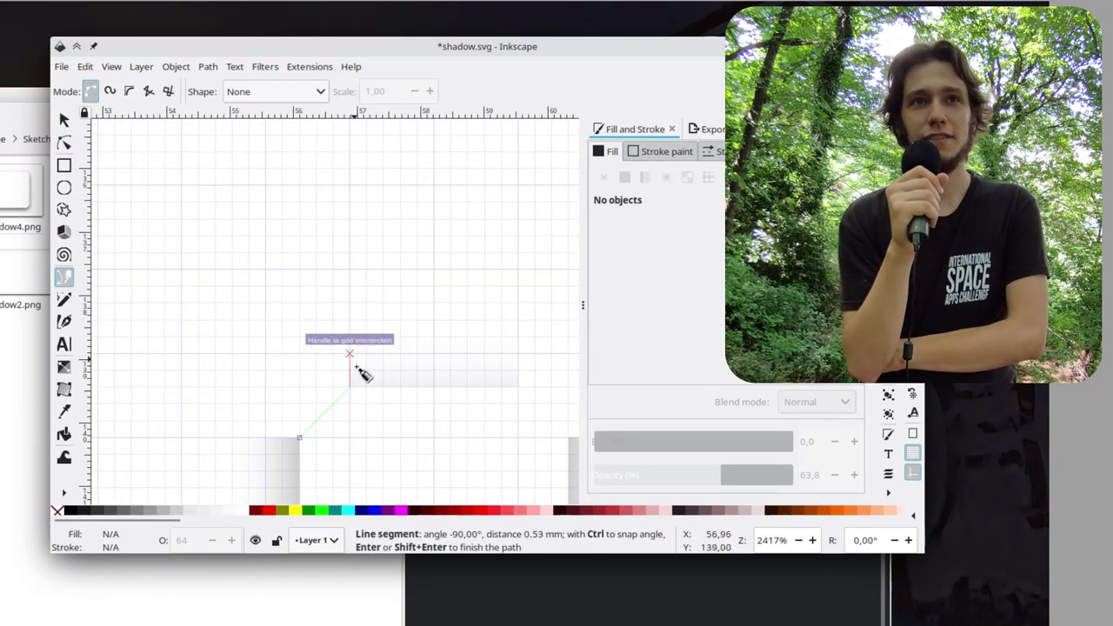
scroll(365, 336, "up", 1)
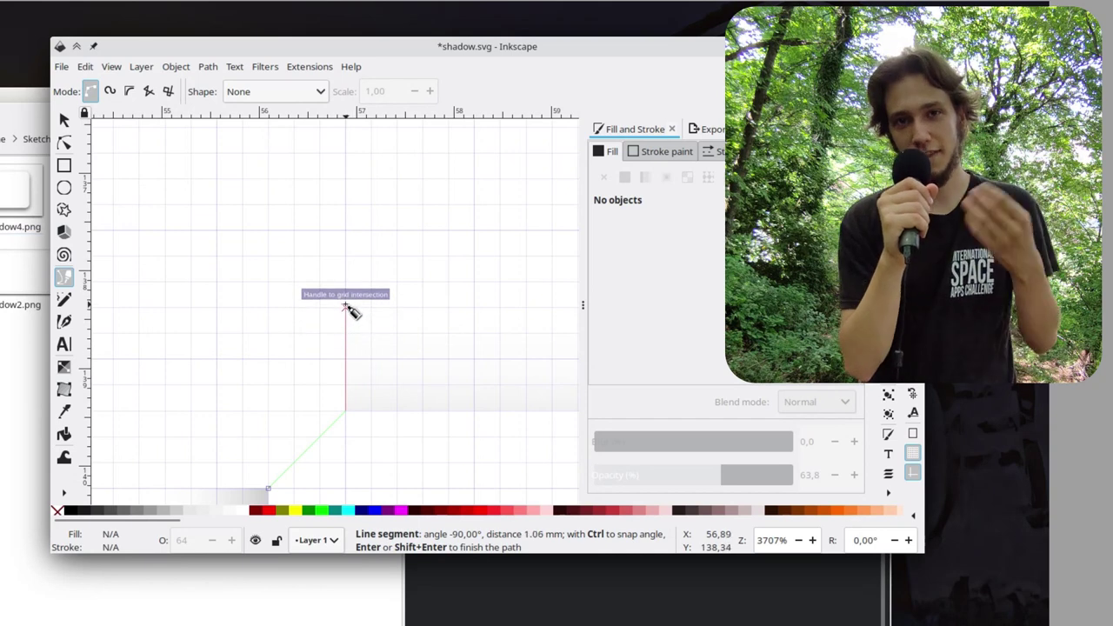
left_click(347, 281)
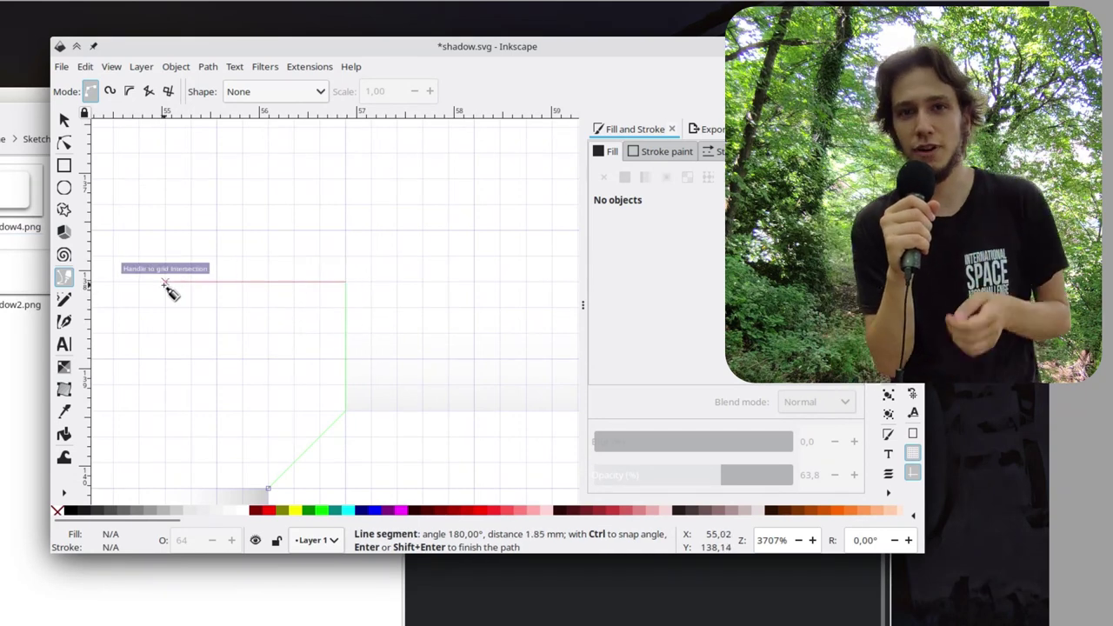
left_click(139, 282)
left_click(140, 489)
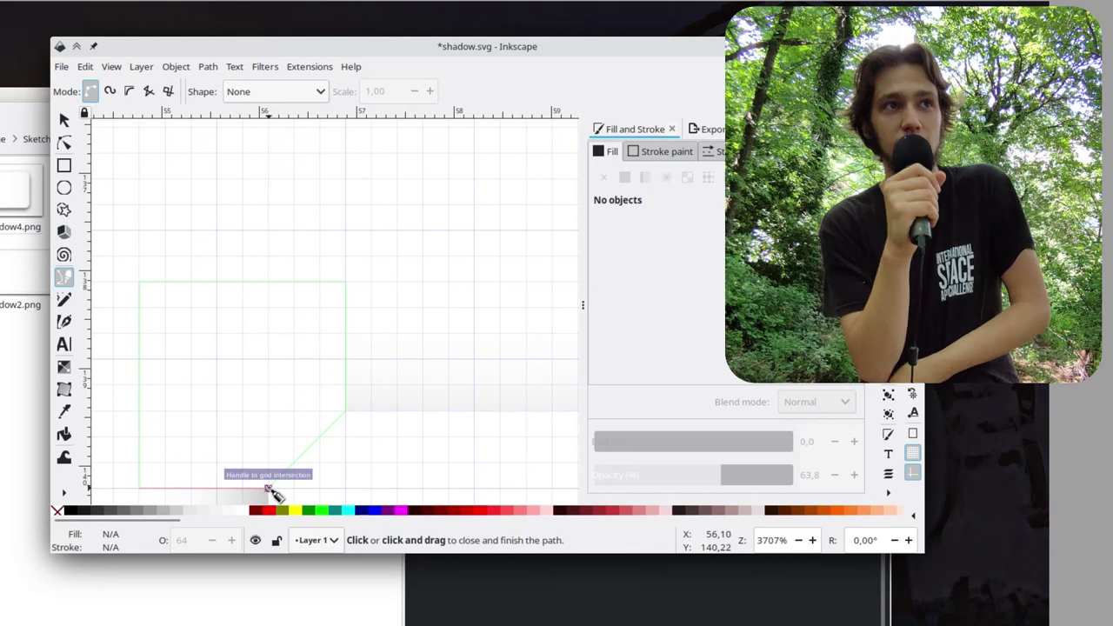
left_click(268, 488)
Fill the new corner path with solid black and remove its stroke.
scroll(206, 223, "down", 3)
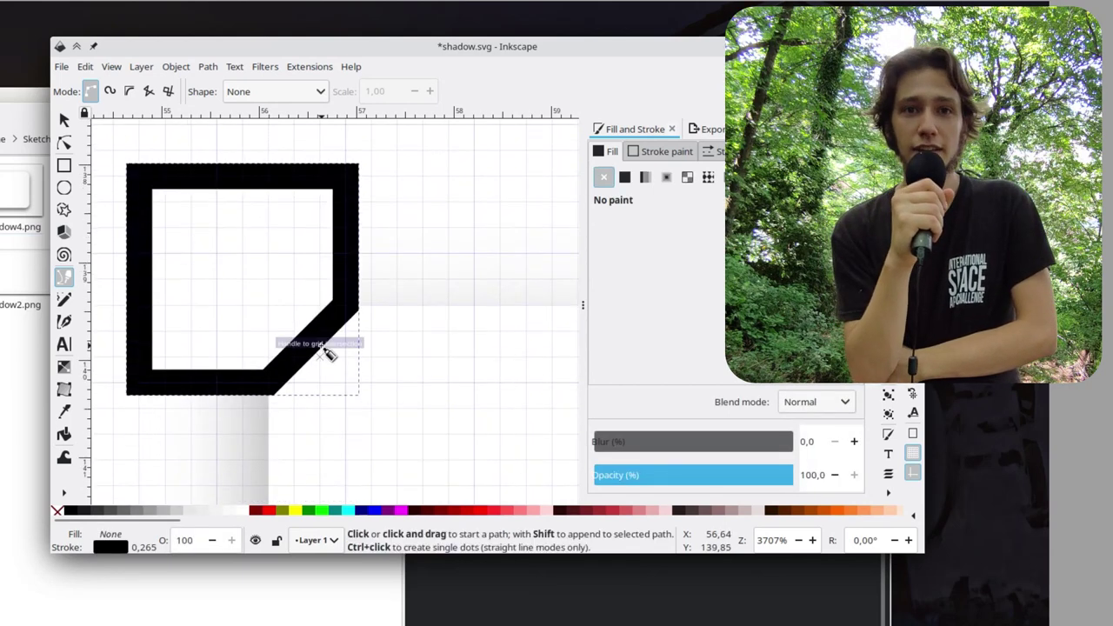
scroll(327, 350, "up", 2, "ctrl")
left_click(76, 511)
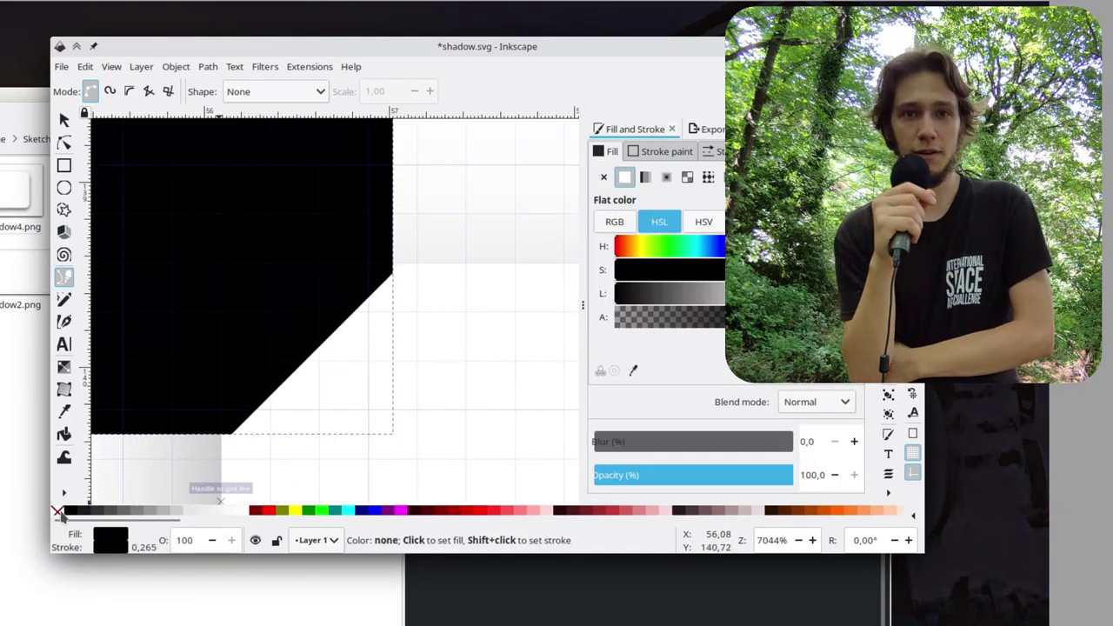
left_click(58, 511, "shift")
Bend the corner path's diagonal edge into a concave curve, with one handle horizontal and the other vertical on grid intersections.
left_click(64, 143)
left_click_drag(299, 338, 374, 272)
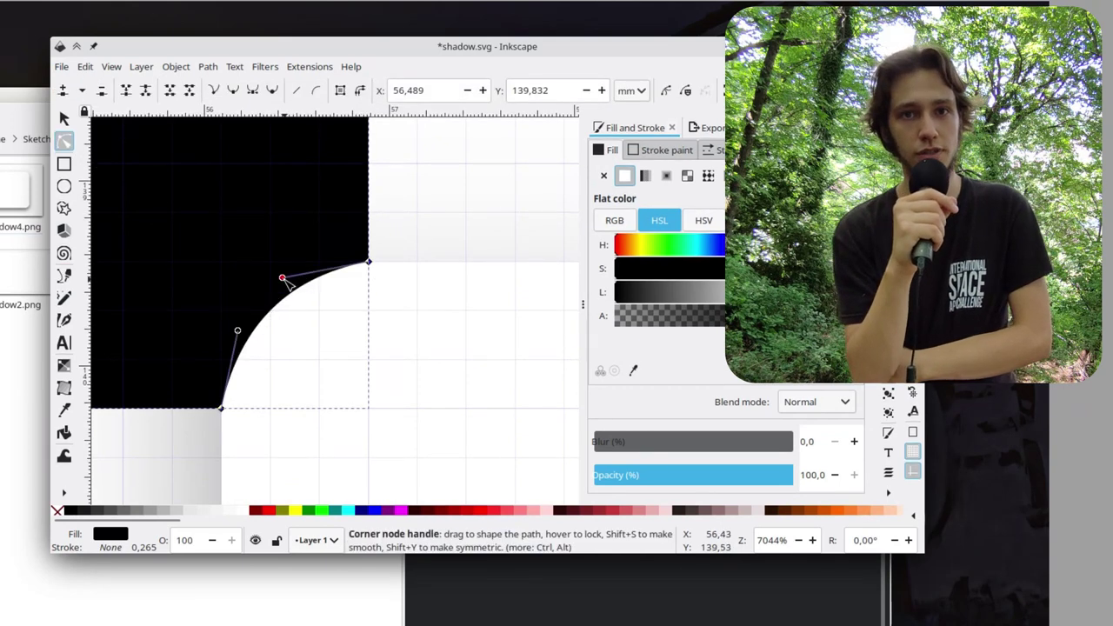
left_click_drag(282, 277, 270, 261)
left_click_drag(237, 332, 221, 310)
left_click(423, 366)
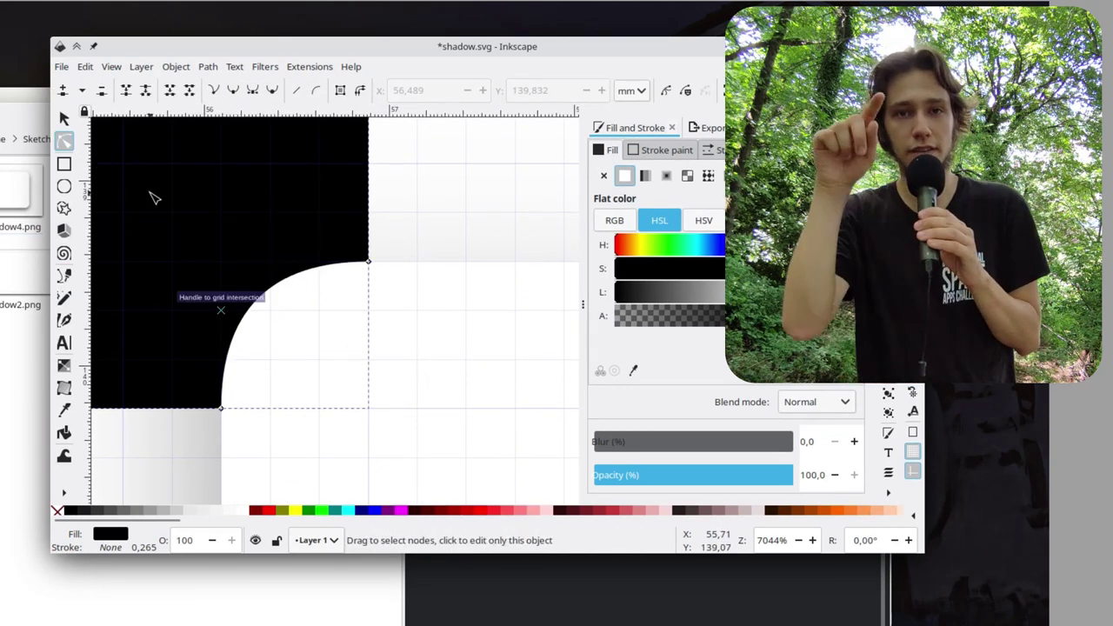
Draw a red guide circle of 0.794 mm radius at the corner's curved edge, set its opacity to 100% and close it into a whole circle.
left_click(64, 187)
left_click(380, 415)
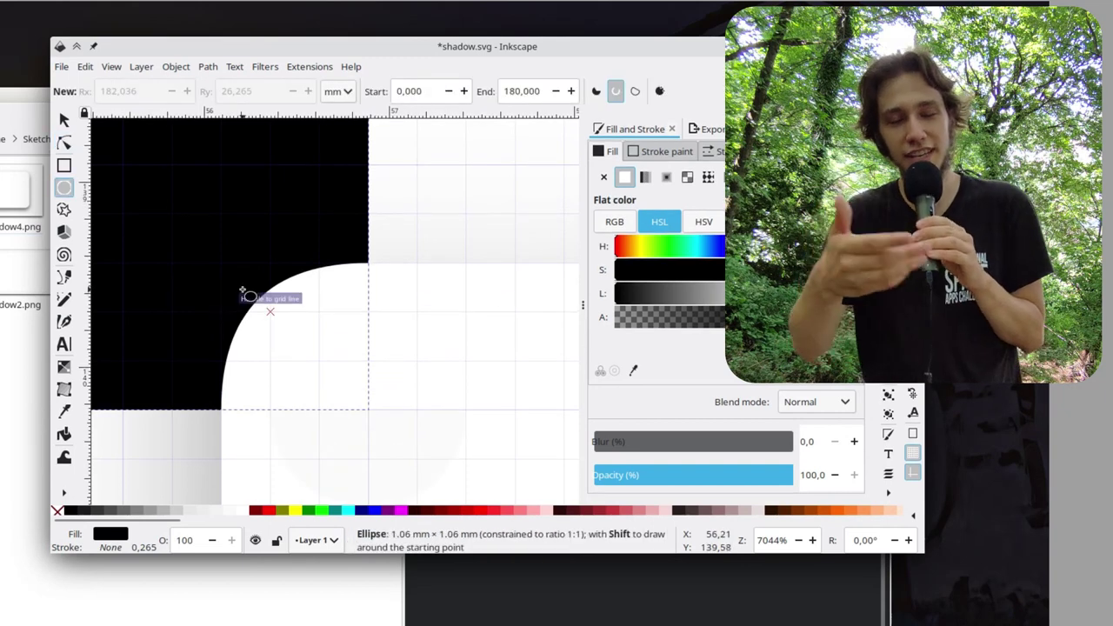
left_click(269, 511)
scroll(323, 383, "down", 3)
left_click_drag(327, 398, 315, 340)
left_click_drag(600, 475, 793, 475)
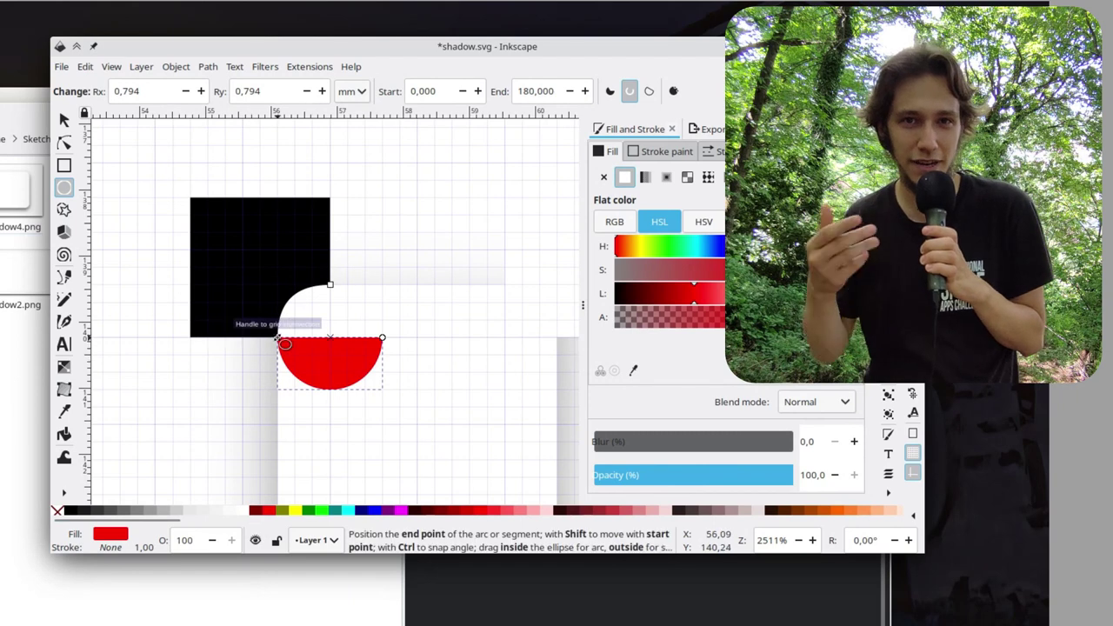
left_click_drag(381, 341, 382, 336)
scroll(327, 291, "up", 4)
Hide the page grid and shorten both curve handles of the black corner path so its inner edge follows the red circle.
left_click(65, 142)
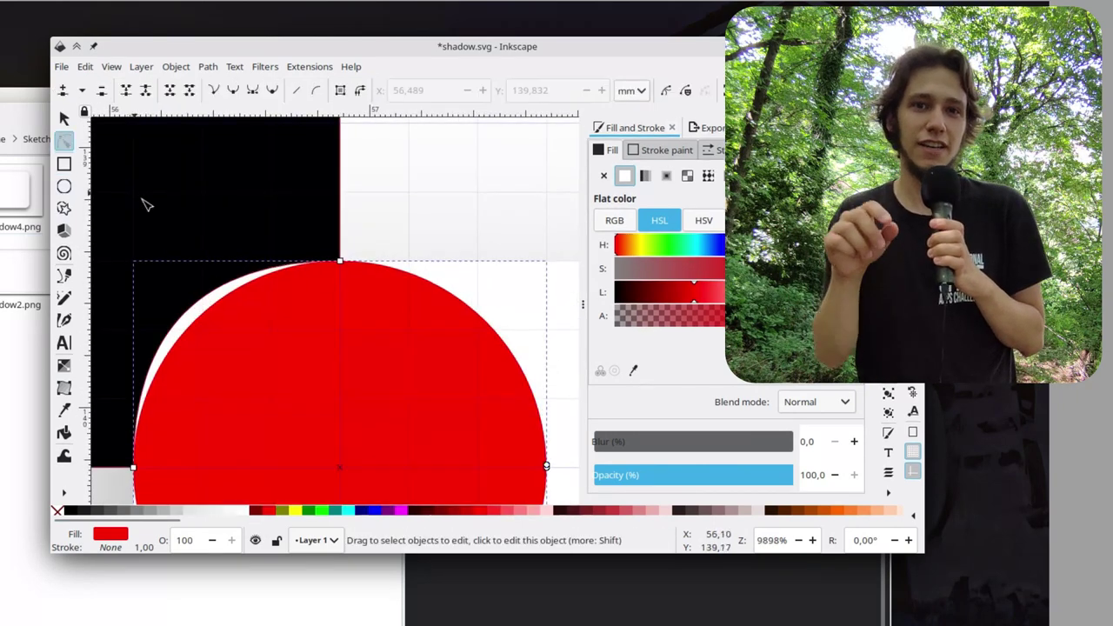
left_click(152, 205)
scroll(159, 207, "left", 2)
left_click(199, 469)
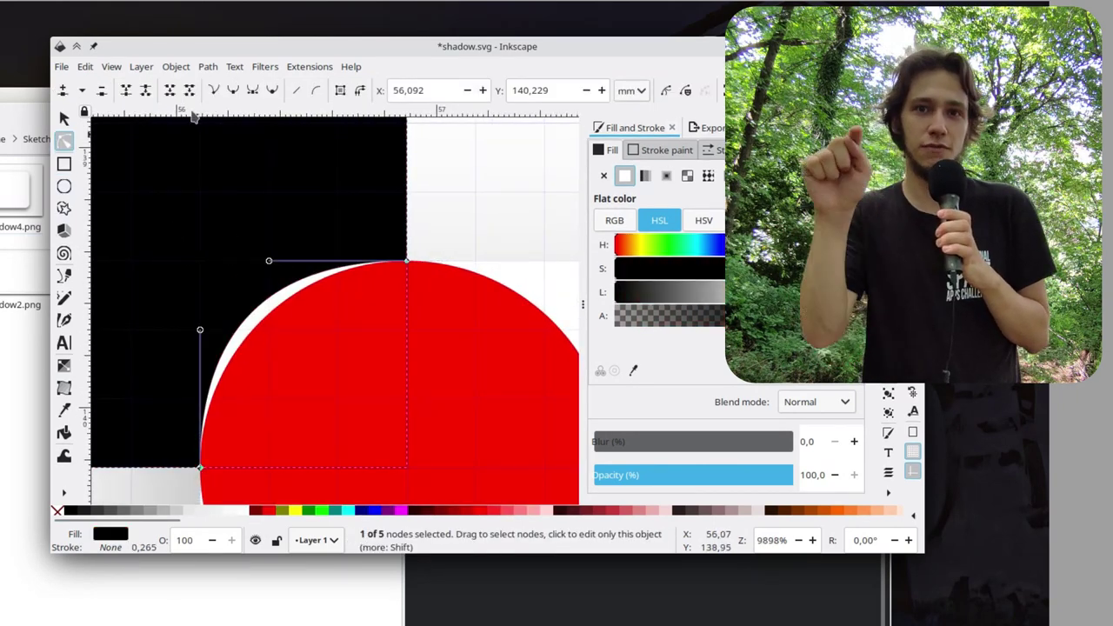
left_click(91, 67)
mouse_move(112, 67)
left_click(145, 214)
scroll(230, 324, "up", 1, "ctrl")
left_click_drag(197, 333, 198, 362)
left_click_drag(275, 254, 298, 259)
scroll(396, 259, "down", 5, "ctrl")
Delete the red guide circle and save the drawing.
left_click(64, 120)
key("Delete")
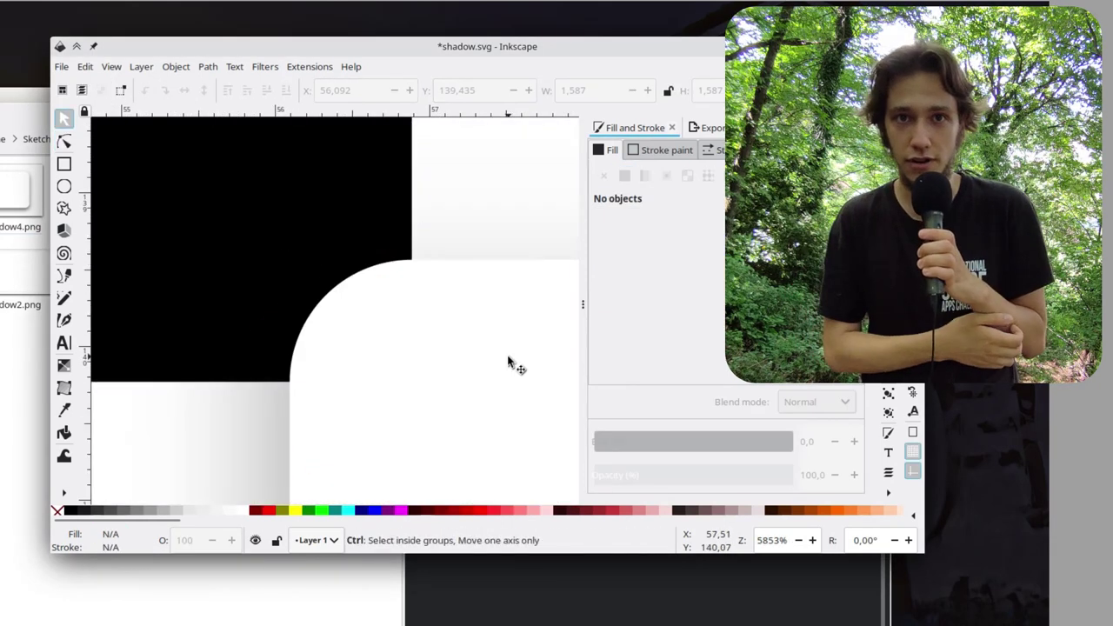
key("ctrl+s")
key("minus")
key("minus")
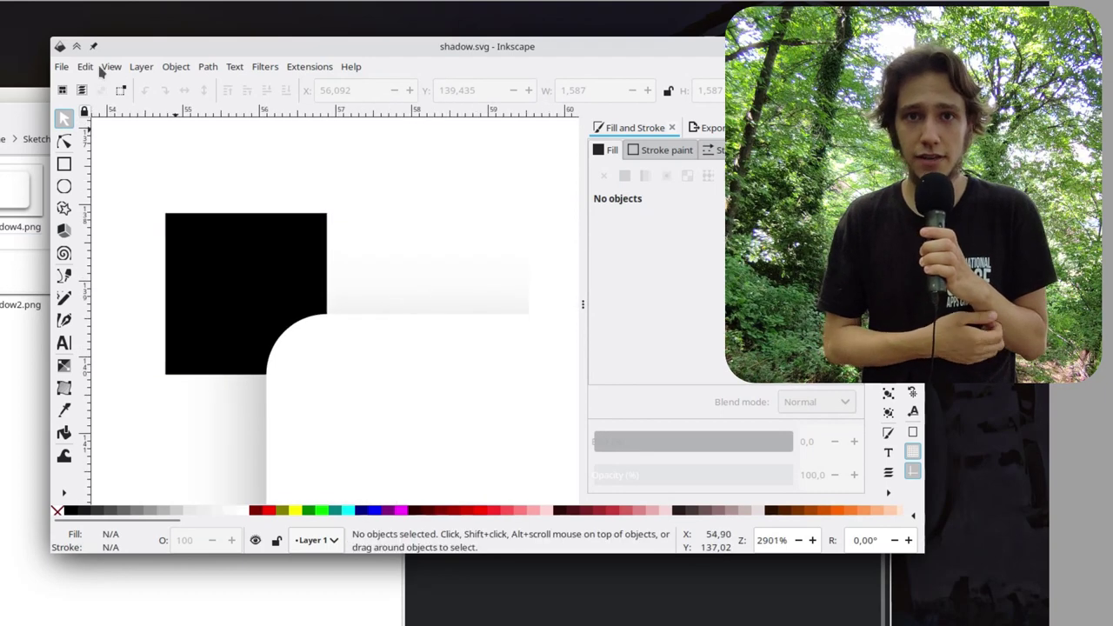
Show the page grid again.
left_click(96, 68)
mouse_move(109, 77)
left_click(184, 218)
scroll(414, 340, "down", 3, "ctrl")
scroll(415, 341, "down", 4)
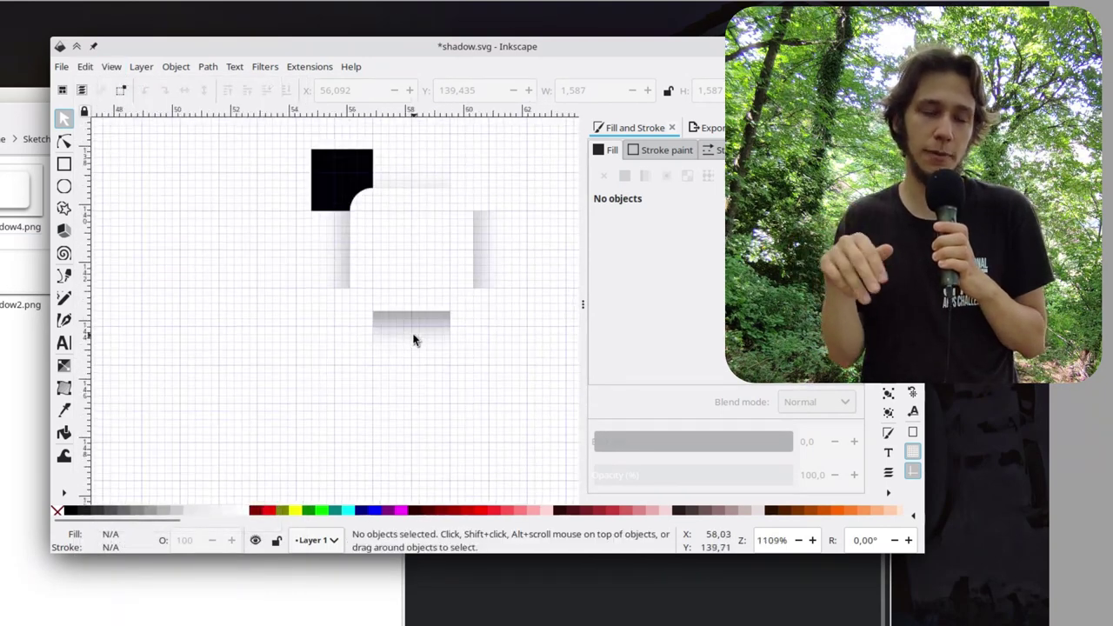
scroll(415, 341, "up", 4)
scroll(415, 340, "right", 3)
left_click(238, 324)
key("ctrl+d")
left_click_drag(240, 329, 280, 215)
key("ctrl+s")
Select the black upper-left corner path and change its fill to a radial gradient.
scroll(251, 322, "up", 1)
scroll(250, 321, "up", 2, "ctrl")
left_click(216, 321)
scroll(217, 320, "left", 2)
left_click(666, 176)
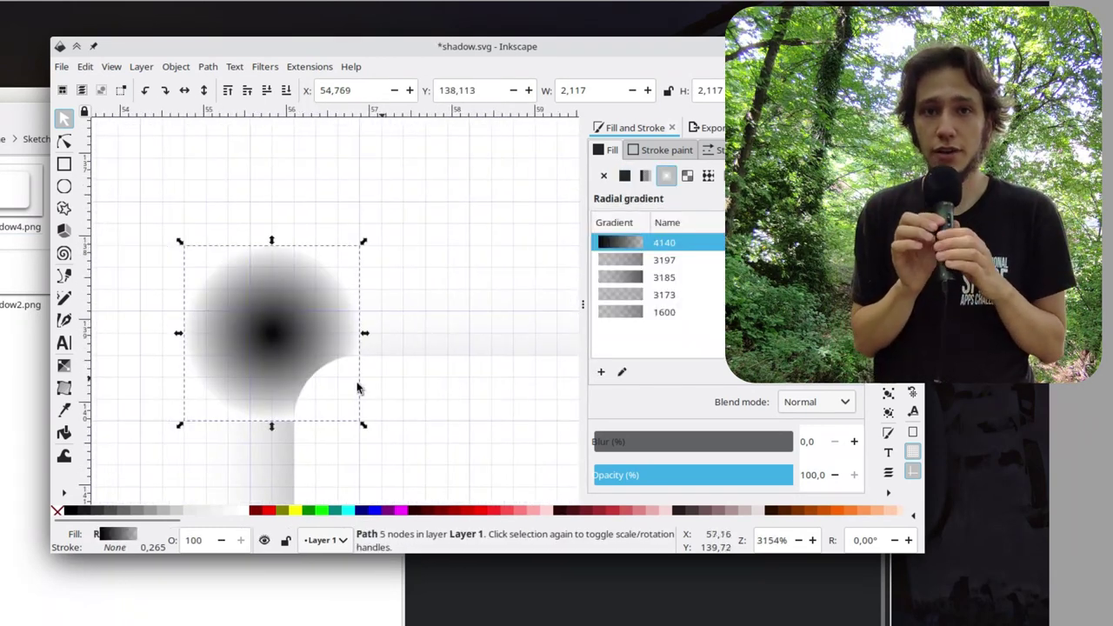
Centre the radial gradient on the lower-right corner of the path's bounding box and extend its radii to the lower-left and upper-right corners.
key("g")
left_click_drag(271, 333, 360, 422)
left_click(359, 422)
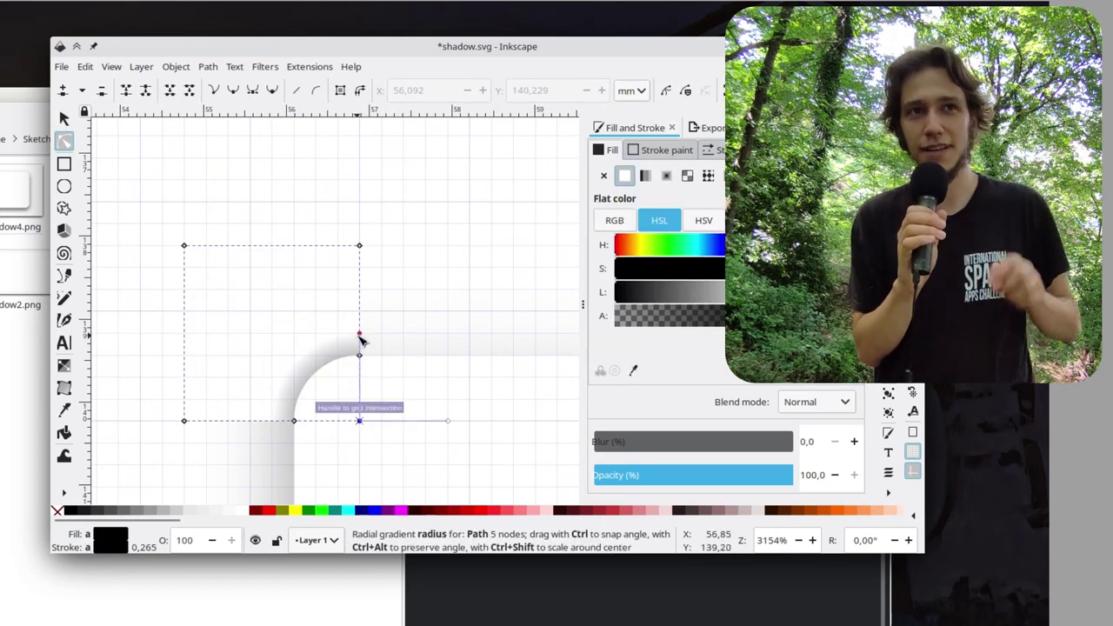
left_click_drag(360, 340, 183, 421)
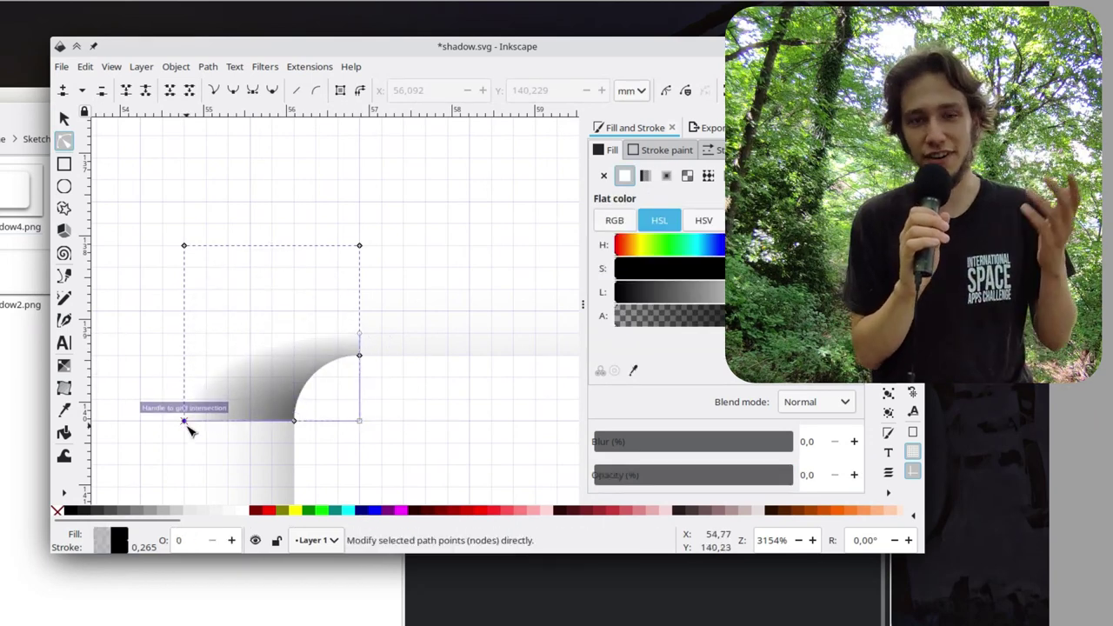
left_click(361, 334)
left_click_drag(367, 281, 361, 246)
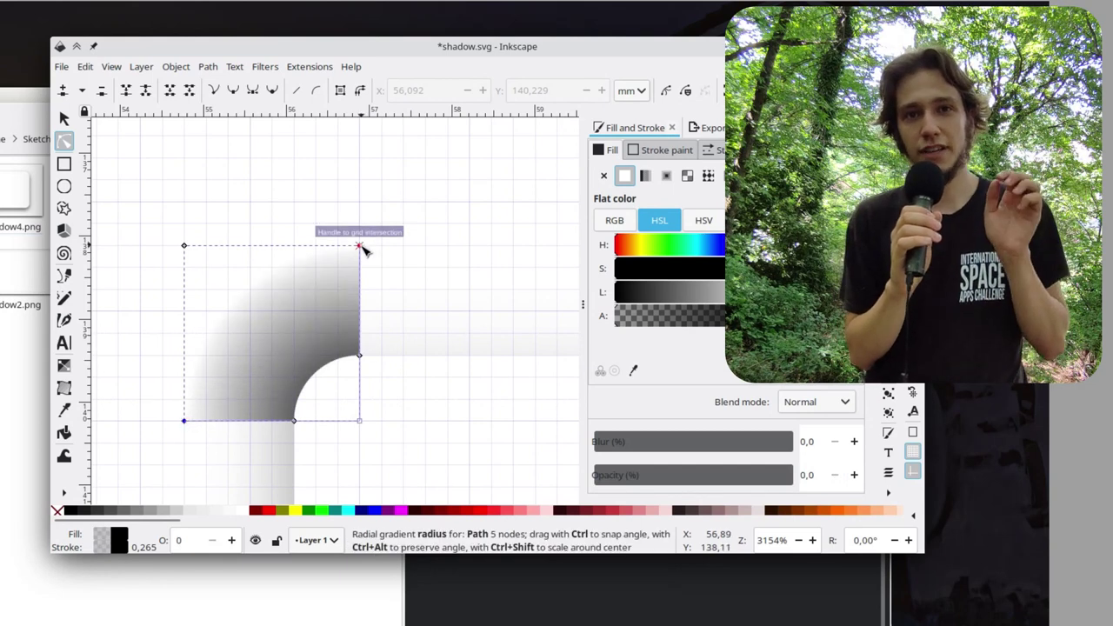
Compare the corner piece's radial shading with the adjoining left and upper shadows, selecting the left shadow and the corner path in turn.
scroll(308, 424, "left", 4)
scroll(309, 425, "down", 2)
scroll(366, 432, "up", 1)
scroll(368, 439, "up", 2)
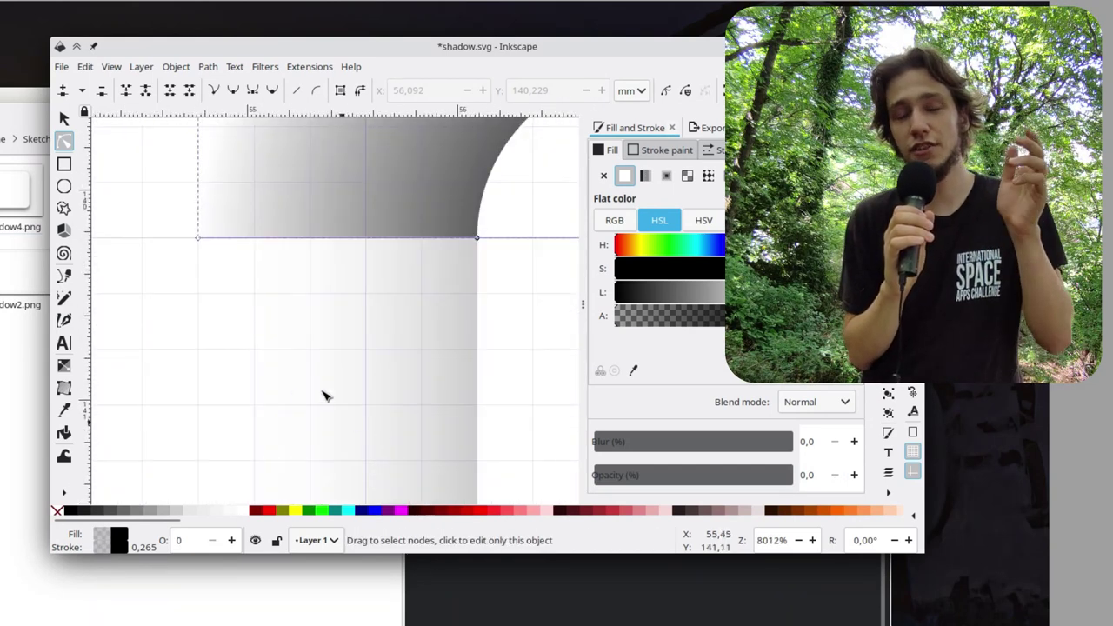
left_click(365, 374)
left_click(327, 187)
scroll(327, 186, "up", 10)
scroll(327, 186, "right", 10)
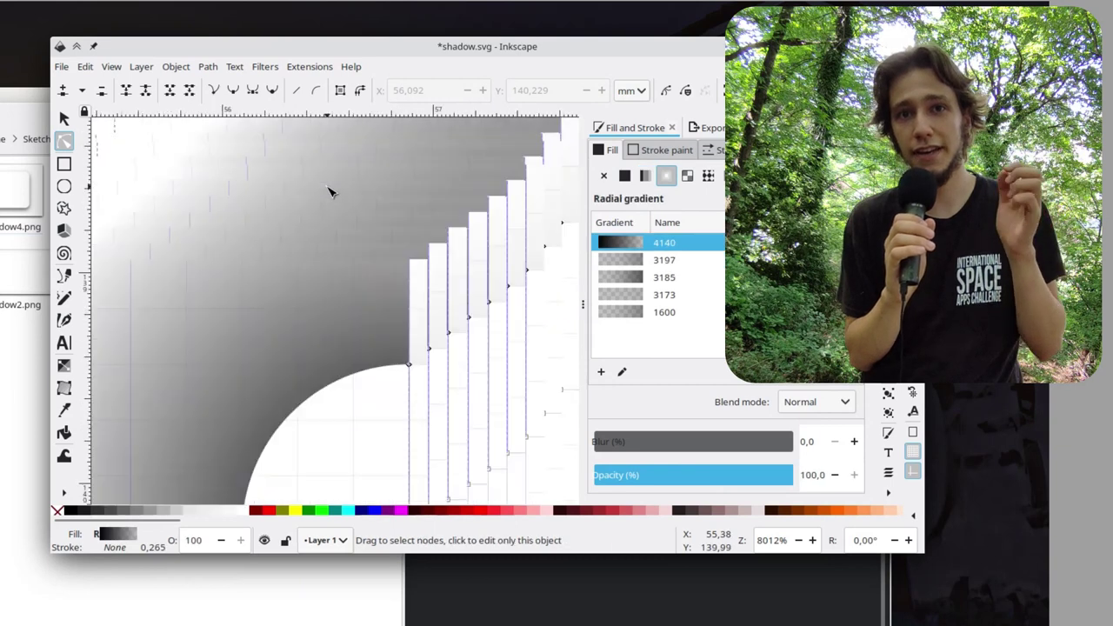
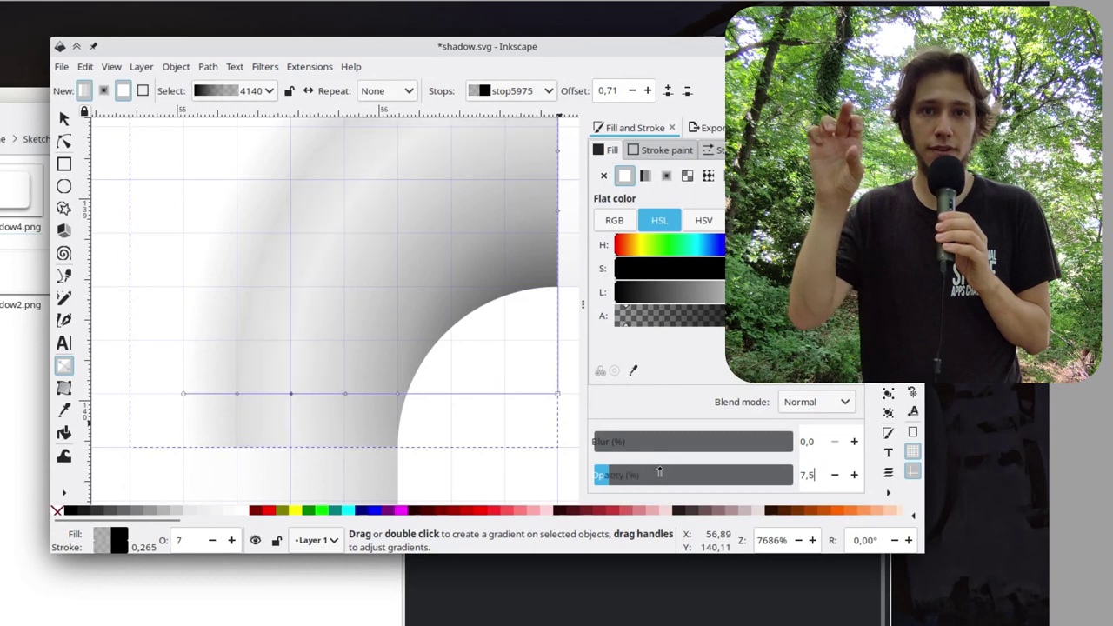
Set the opacity of the 0.86-offset stop in the upper-left corner's radial gradient to 2%.
key("alt+Tab")
key("alt+Tab")
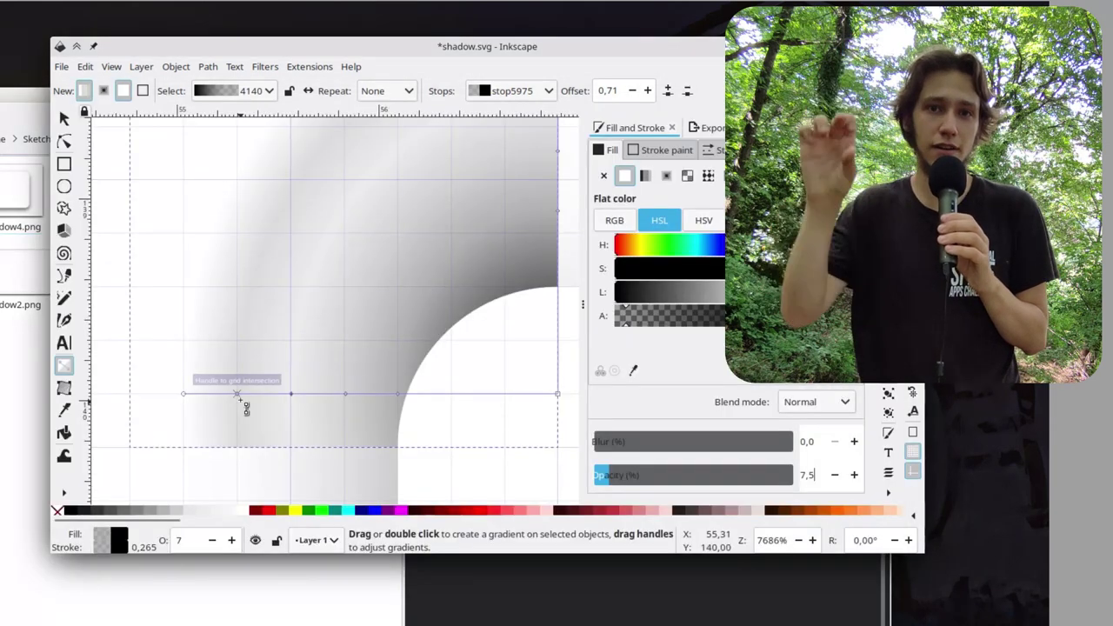
left_click(237, 394)
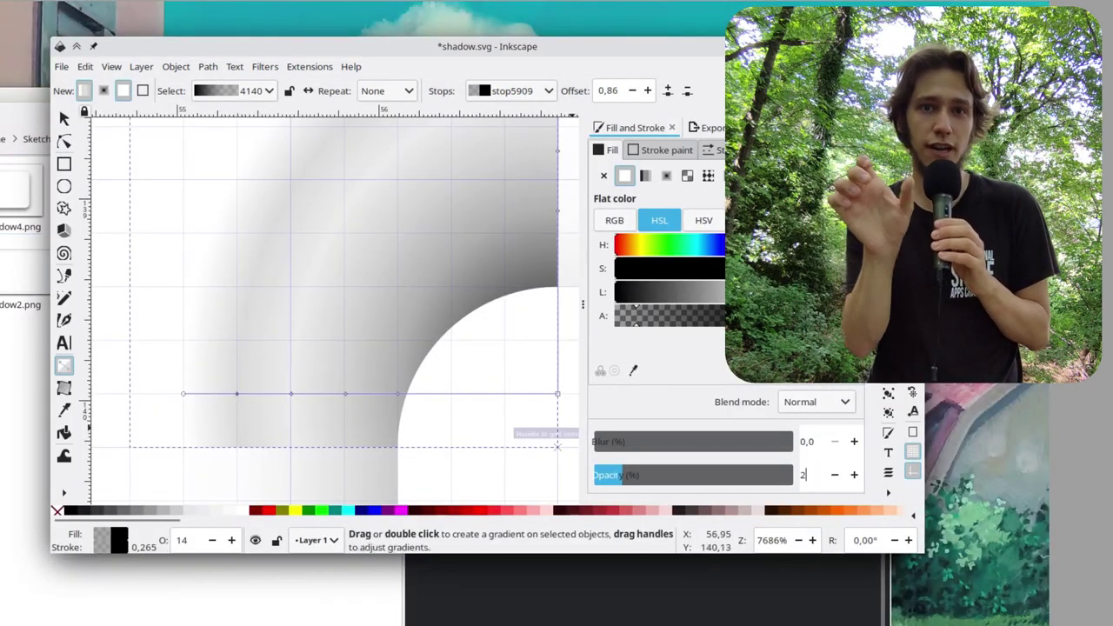
type("2")
key("Return")
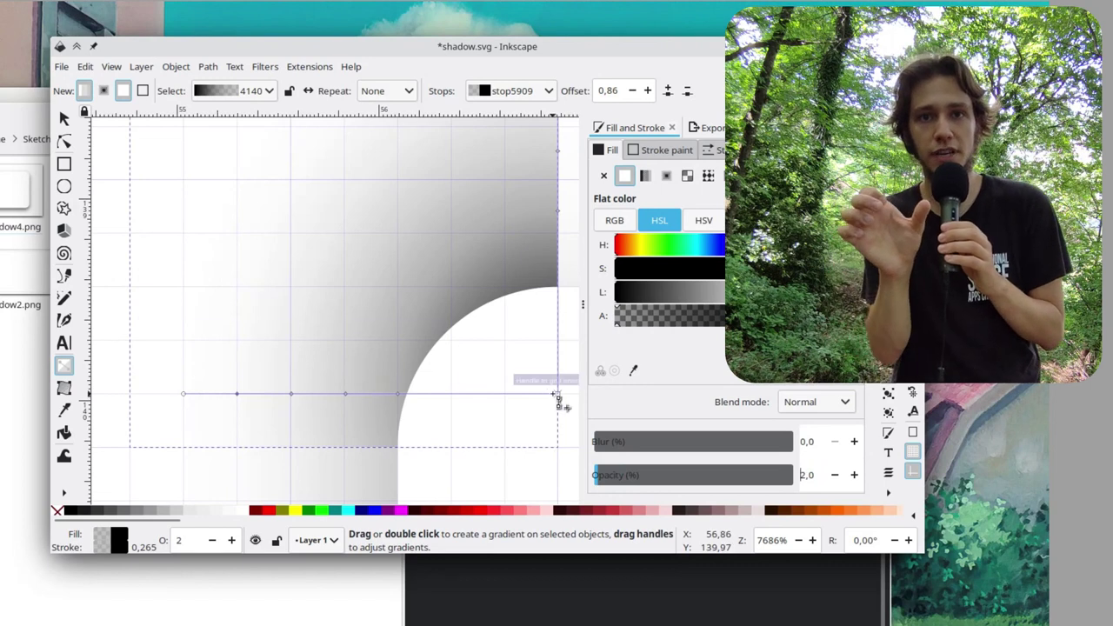
Move the radial gradient's centre to the bounding box's lower-right corner and shorten its vertical radius towards the height of the top shadow.
left_click_drag(558, 398, 558, 447)
scroll(500, 390, "down", 2)
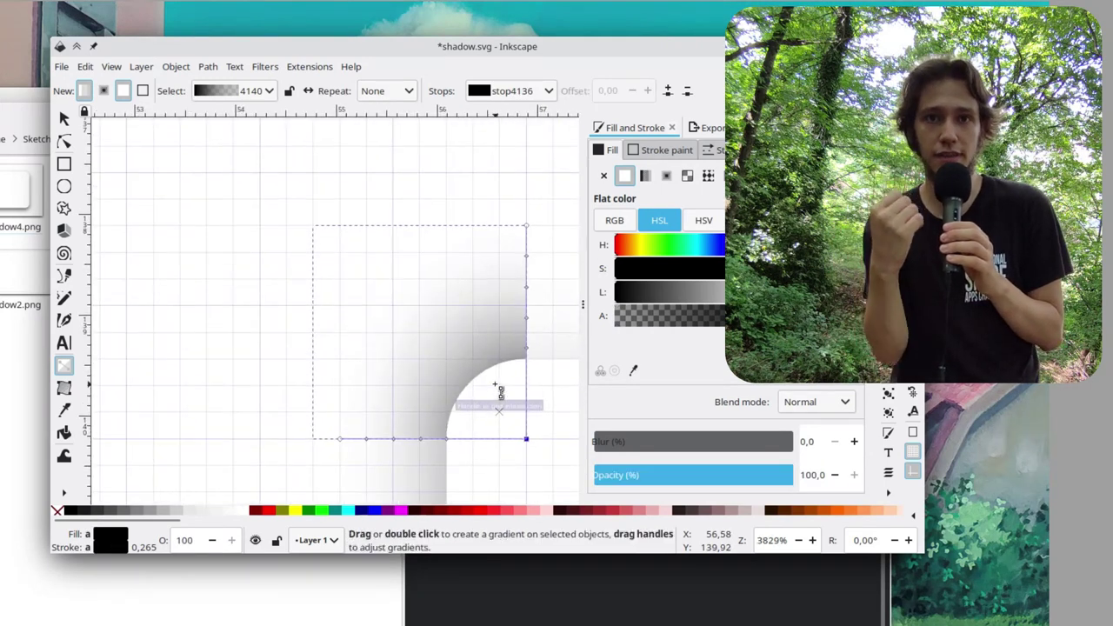
scroll(495, 385, "right", 4)
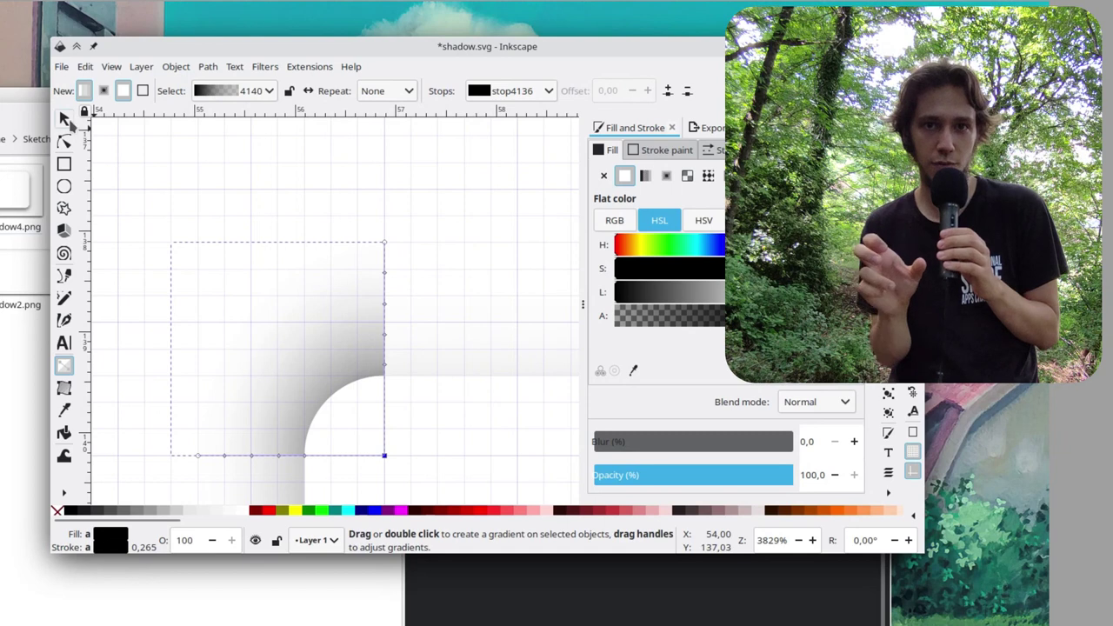
mouse_move(385, 242)
left_mouse_down()
mouse_move(385, 267)
mouse_move(388, 219)
mouse_move(385, 315)
left_mouse_up()
key("s")
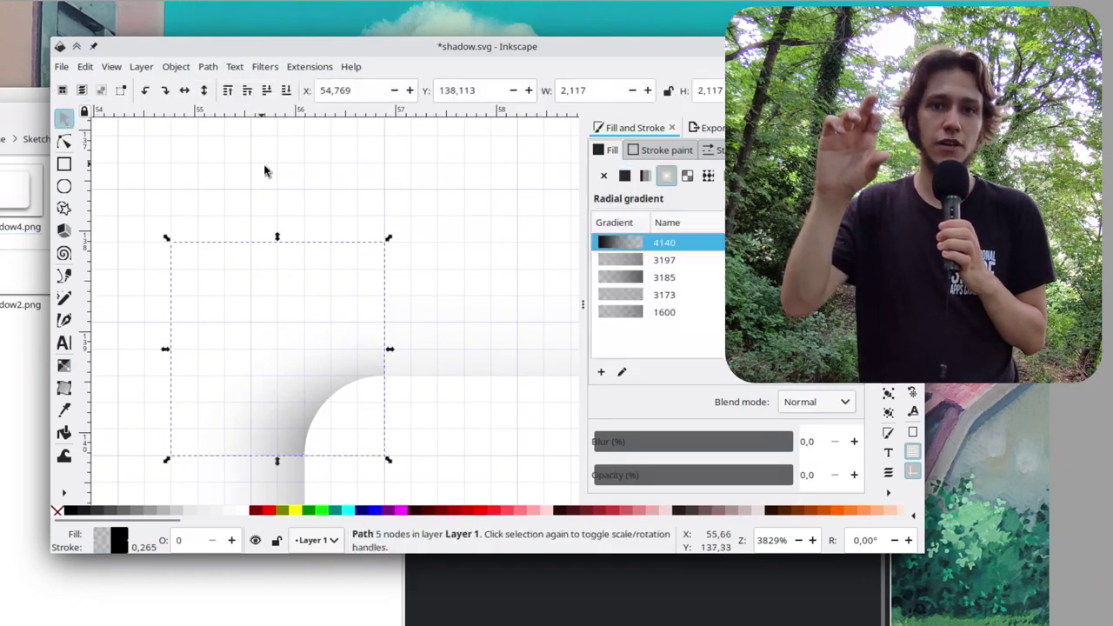
Deselect the corner piece and save the document.
key("Escape")
scroll(313, 422, "up", 4, "ctrl")
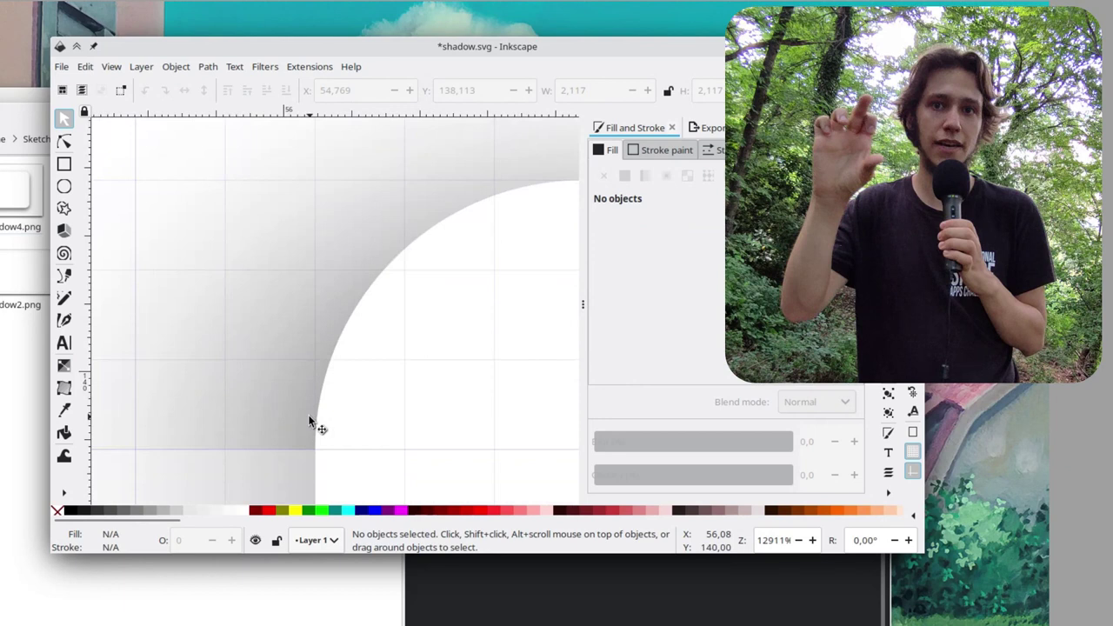
key("ctrl+s")
scroll(404, 365, "down", 4, "ctrl")
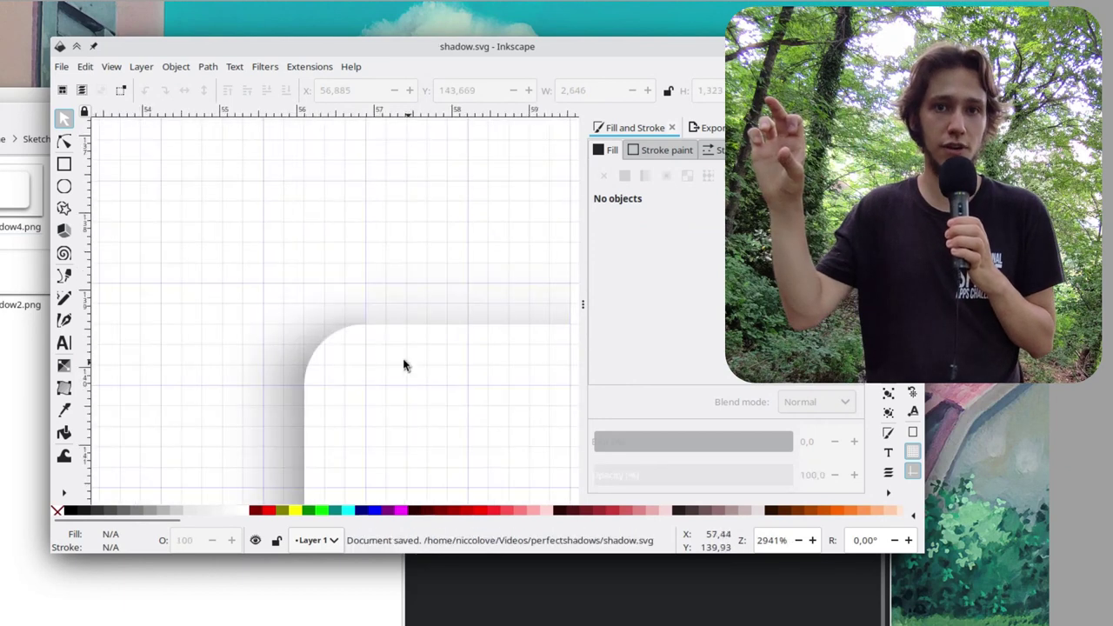
Compare the extent of the top shadow's gradient and snap the corner gradient's vertical radius to a nearby grid intersection.
left_click(64, 140)
left_click(261, 289)
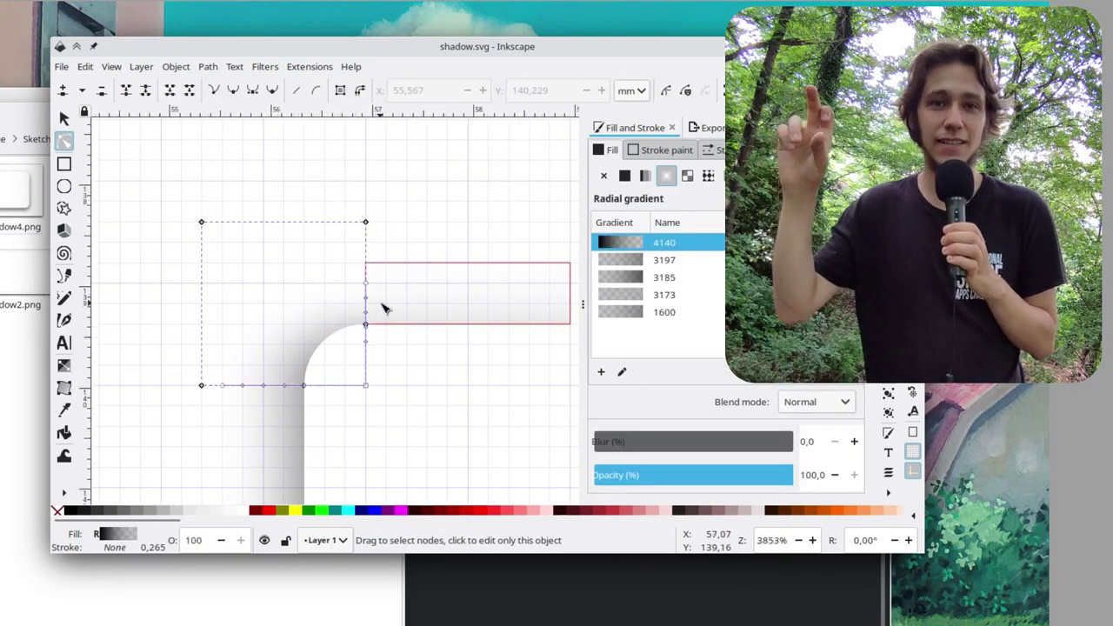
scroll(383, 306, "up", 2, "ctrl")
left_click(421, 291)
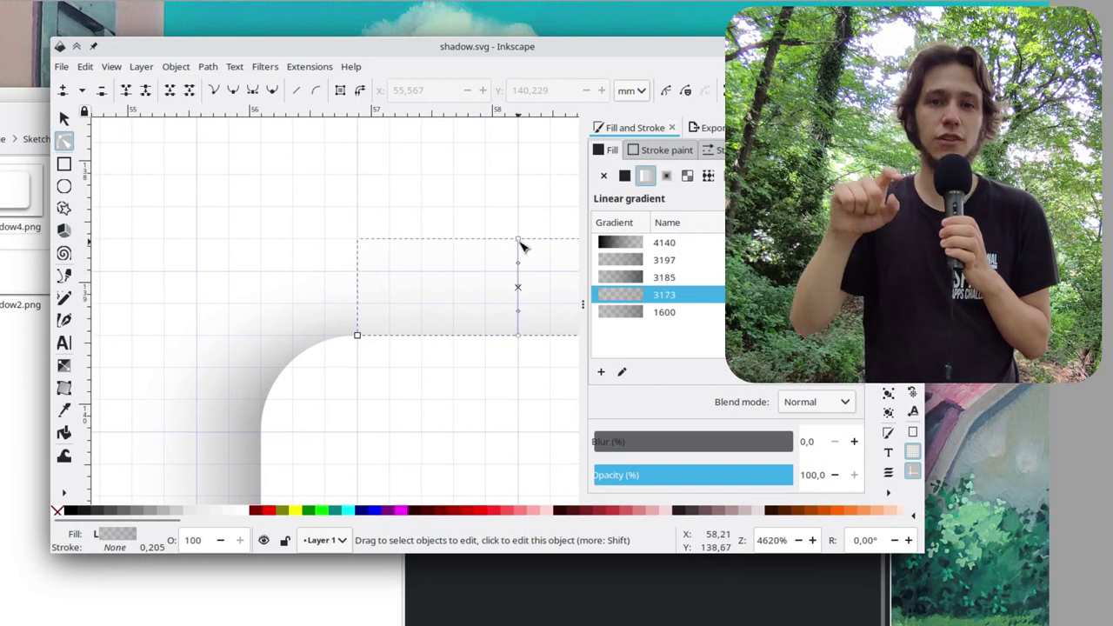
left_click(363, 290)
left_click_drag(358, 256, 357, 265)
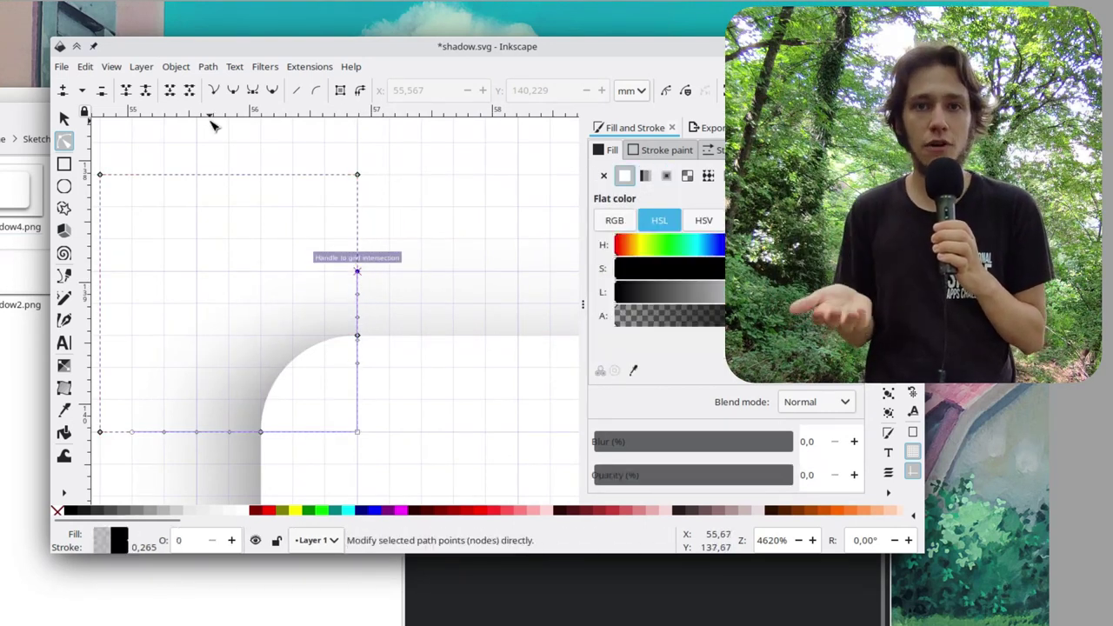
Hide the page grid, shorten the corner gradient's vertical radius slightly and deselect the corner piece.
left_click(113, 68)
left_click(131, 214)
scroll(372, 324, "up", 2)
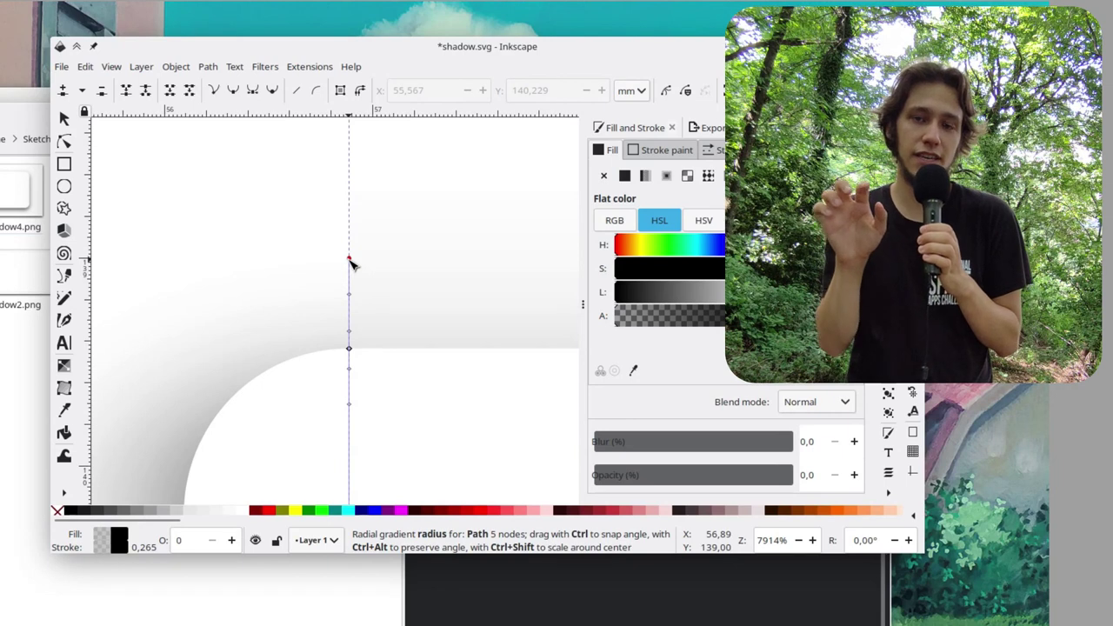
scroll(371, 270, "down", 3)
left_click(155, 309)
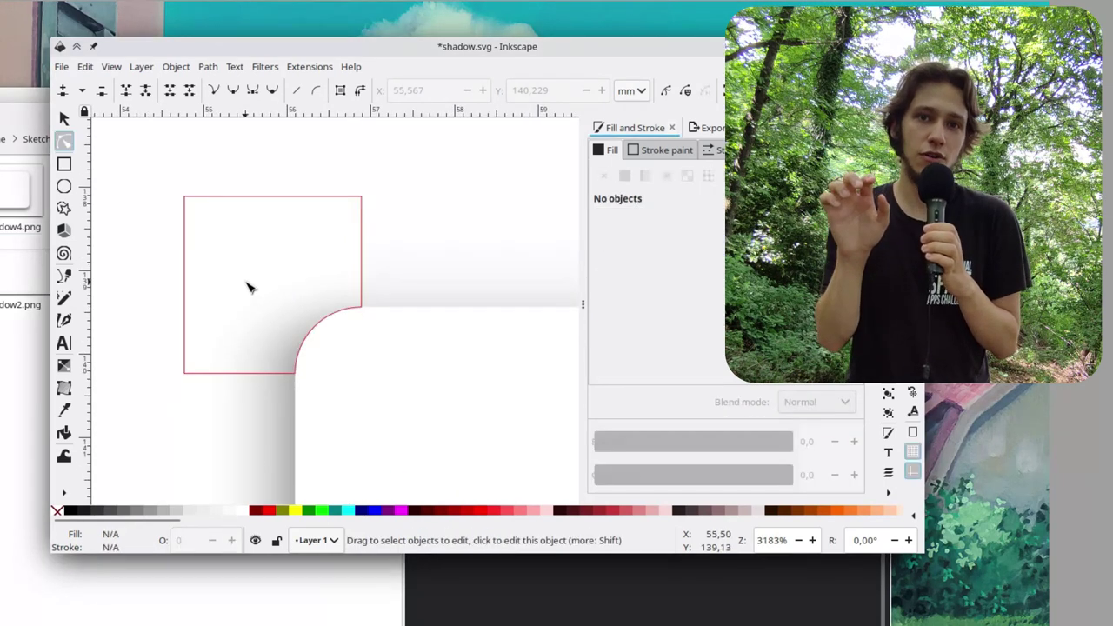
Reselect the upper-left corner piece and lengthen its gradient's vertical radius slightly to blend with the top shadow.
scroll(258, 405, "down", 3)
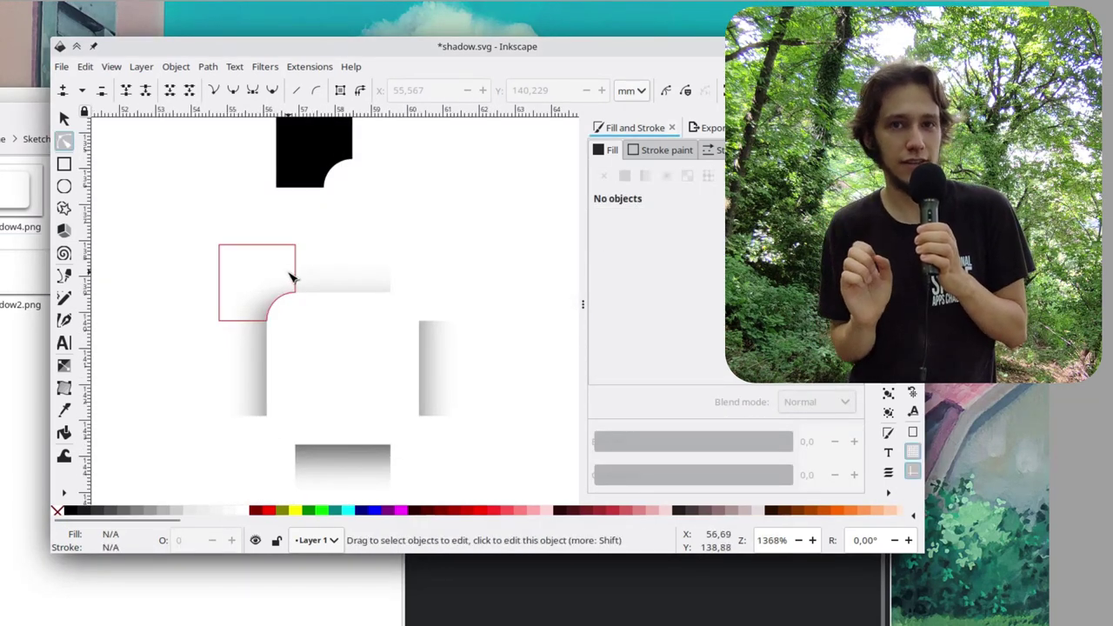
scroll(290, 276, "up", 4)
left_click(281, 310)
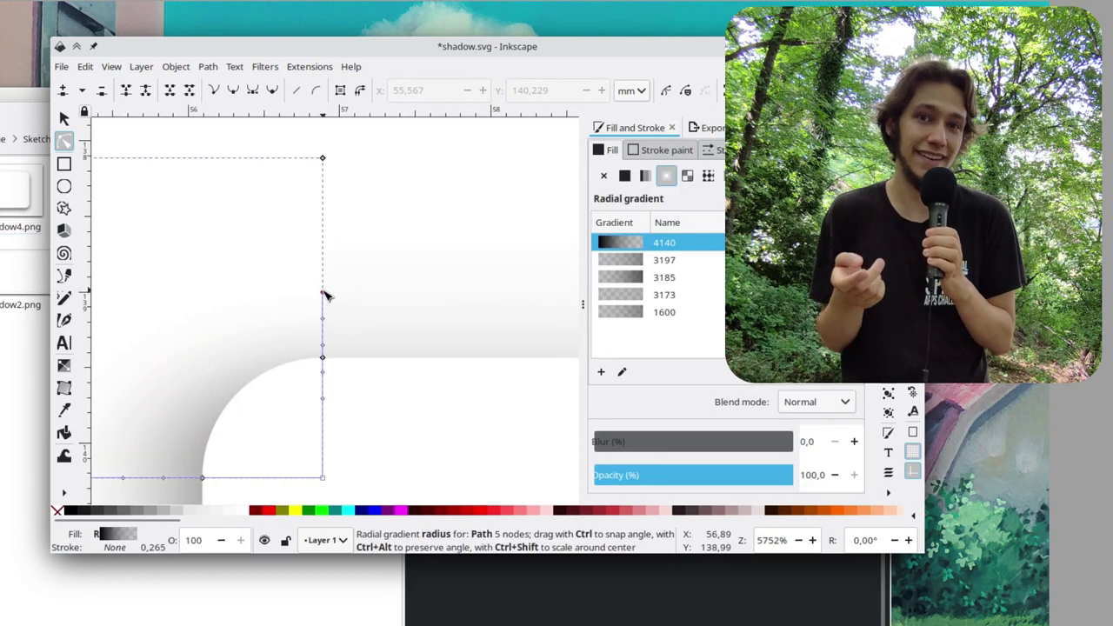
left_click_drag(323, 281, 323, 275)
scroll(388, 383, "down", 5)
left_click(332, 314)
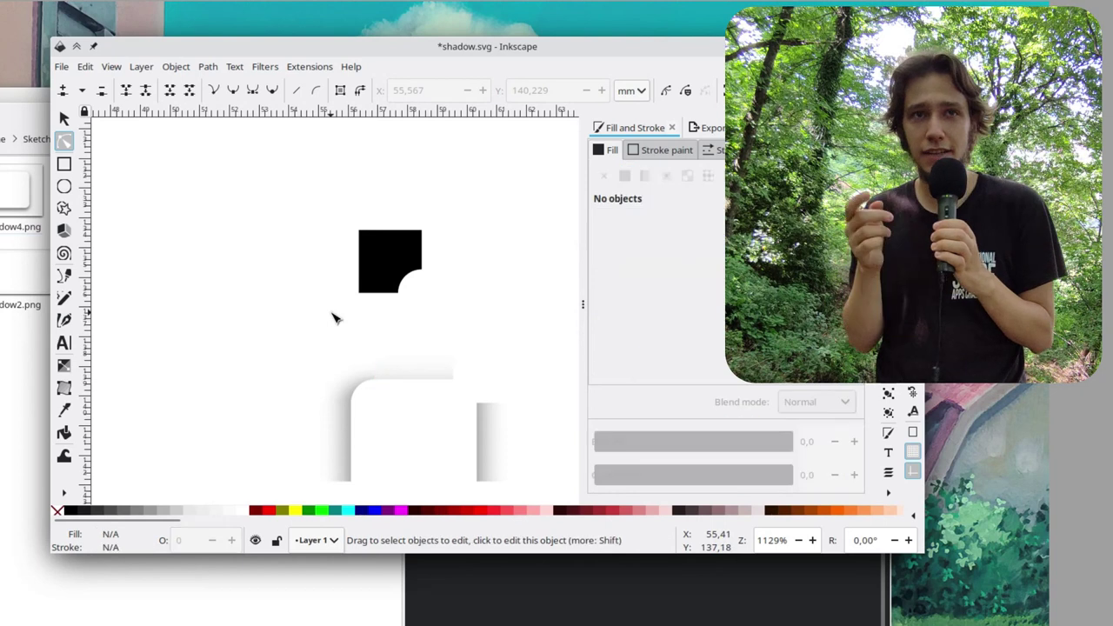
Duplicate the upper-left corner piece, flip the copy horizontally and place it between the top and right shadows.
scroll(414, 332, "up", 6)
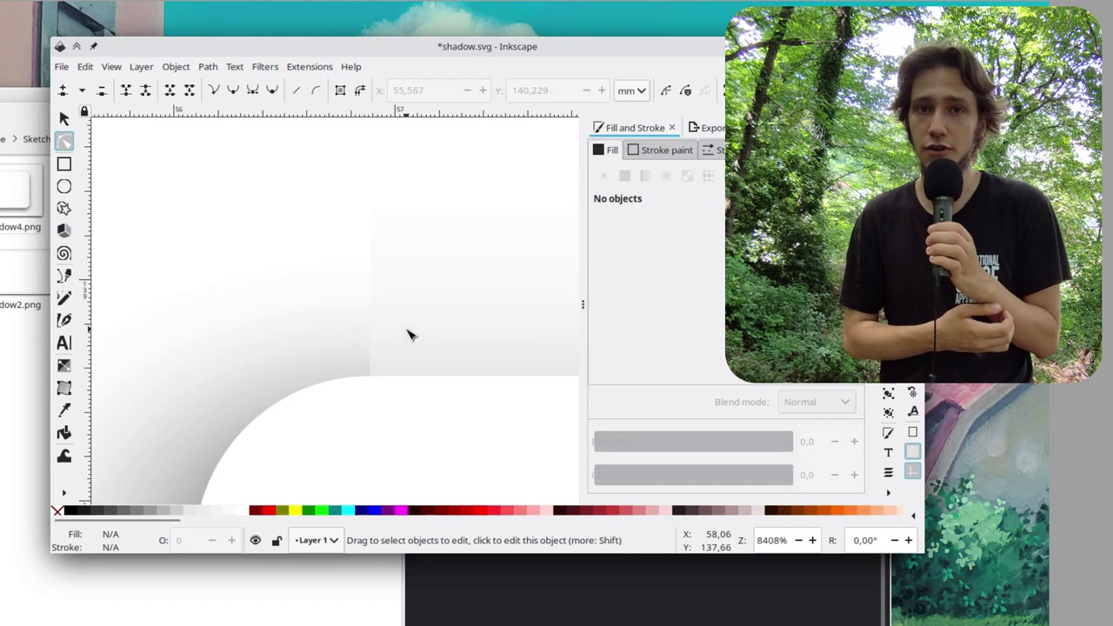
scroll(413, 335, "down", 3)
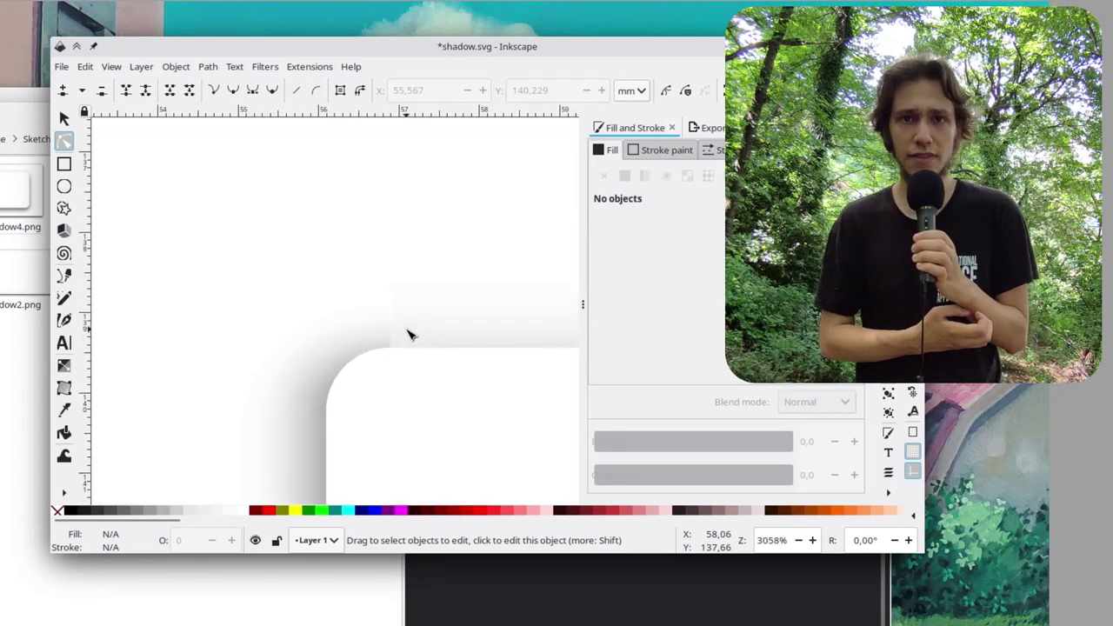
scroll(408, 330, "down", 6)
scroll(407, 331, "up", 3)
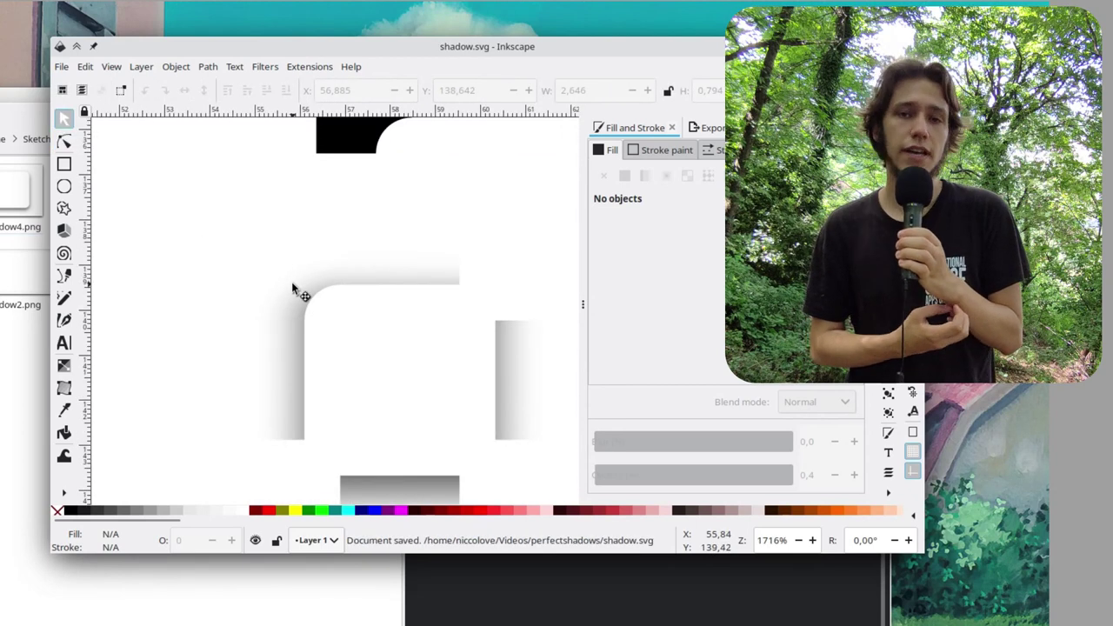
left_click(292, 289)
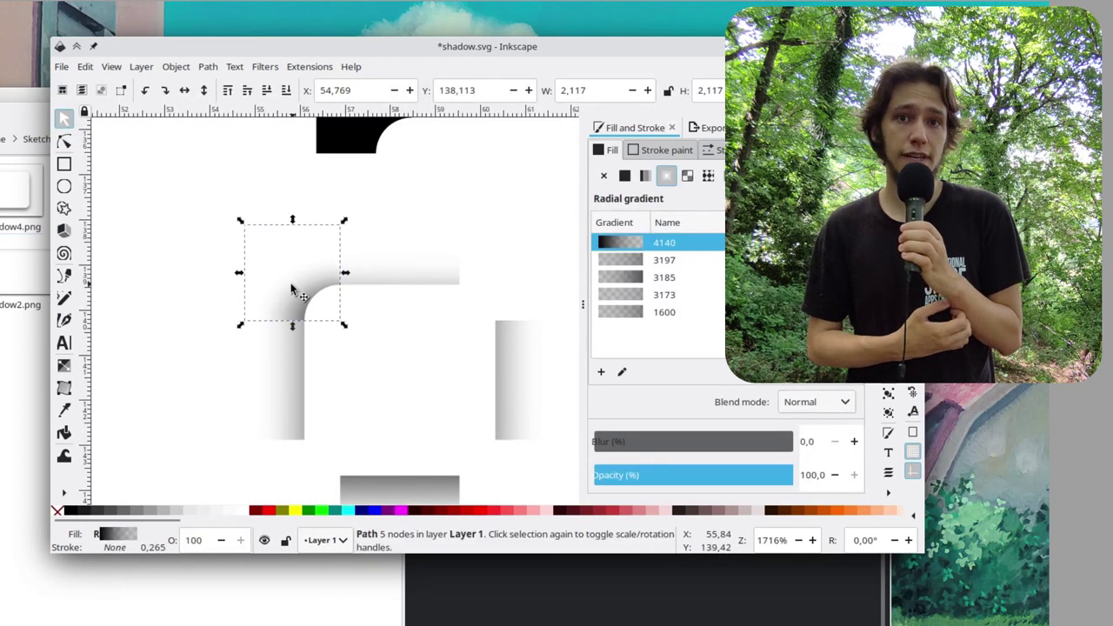
left_click_drag(293, 289, 201, 220)
left_click(185, 90)
left_click_drag(239, 257, 509, 292)
left_click(225, 279)
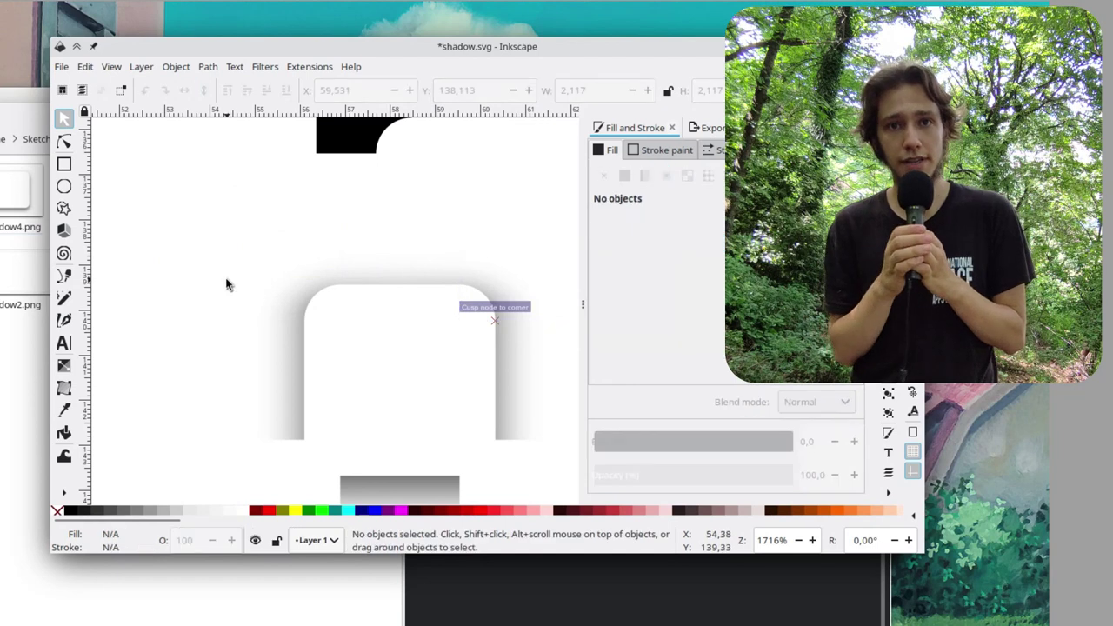
Duplicate the upper-left corner piece, flip the copy vertically and place it between the left and bottom shadows.
scroll(228, 286, "down", 3)
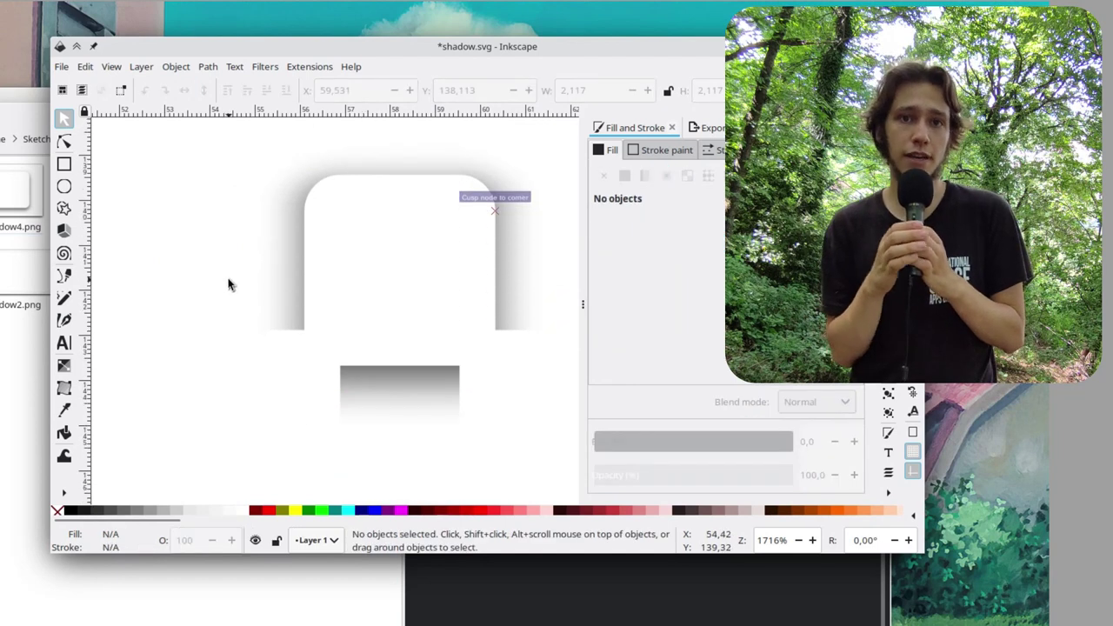
left_click(304, 189)
left_click_drag(278, 204, 318, 390)
key("v")
left_click(191, 440)
Select the lower-left corner piece for node editing and set its radial gradient's centre stop opacity to 100%.
scroll(318, 413, "up", 2, "ctrl")
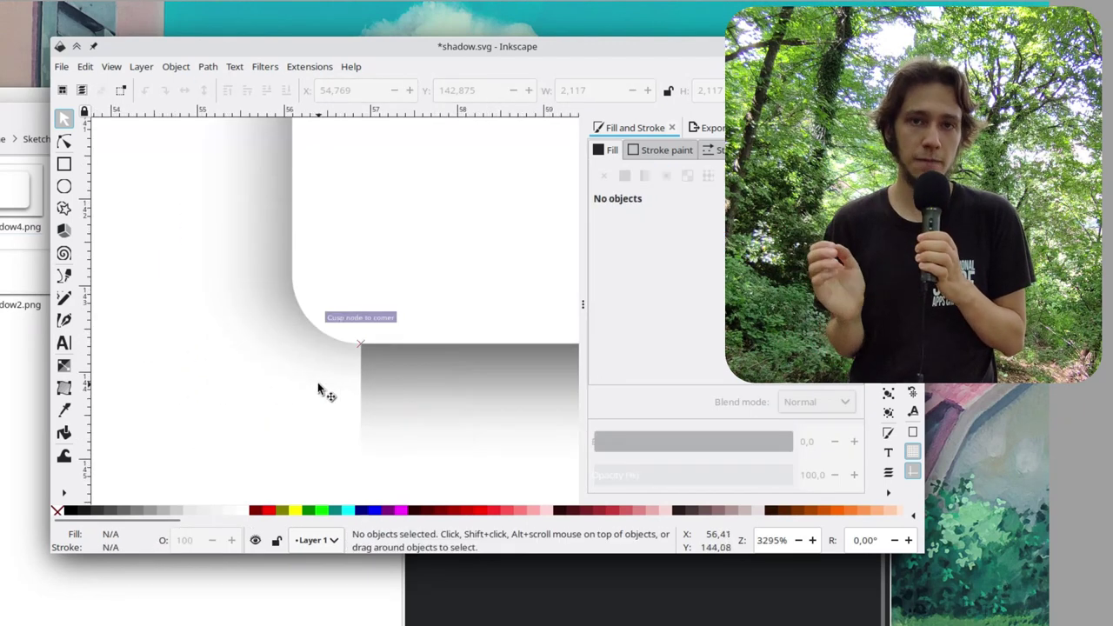
key("n")
left_click(321, 410)
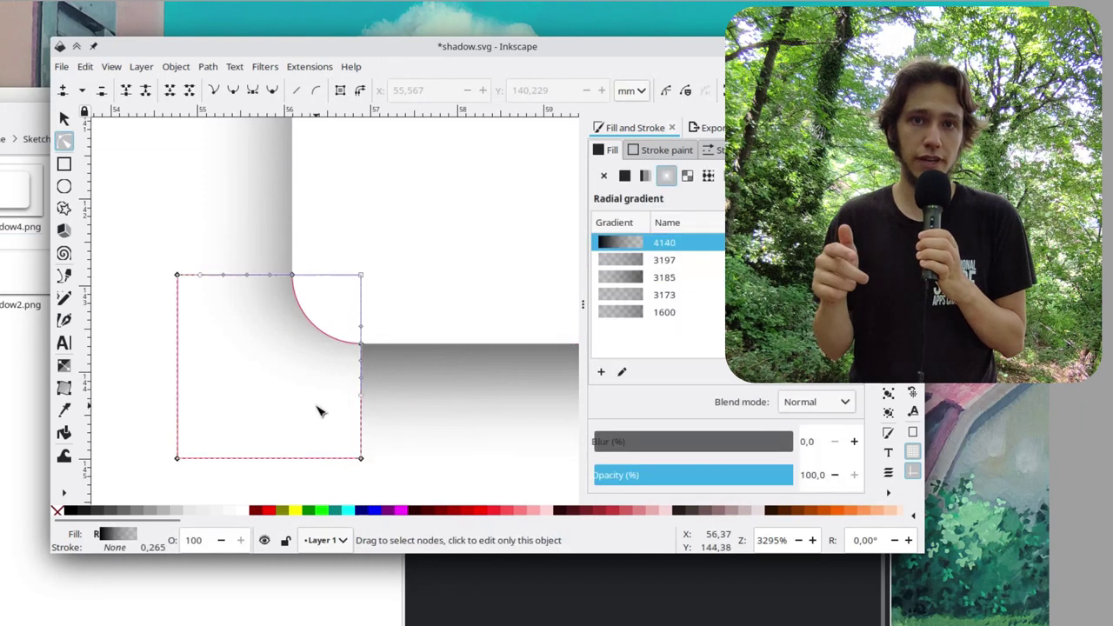
scroll(406, 313, "down", 1)
scroll(406, 314, "down", 1)
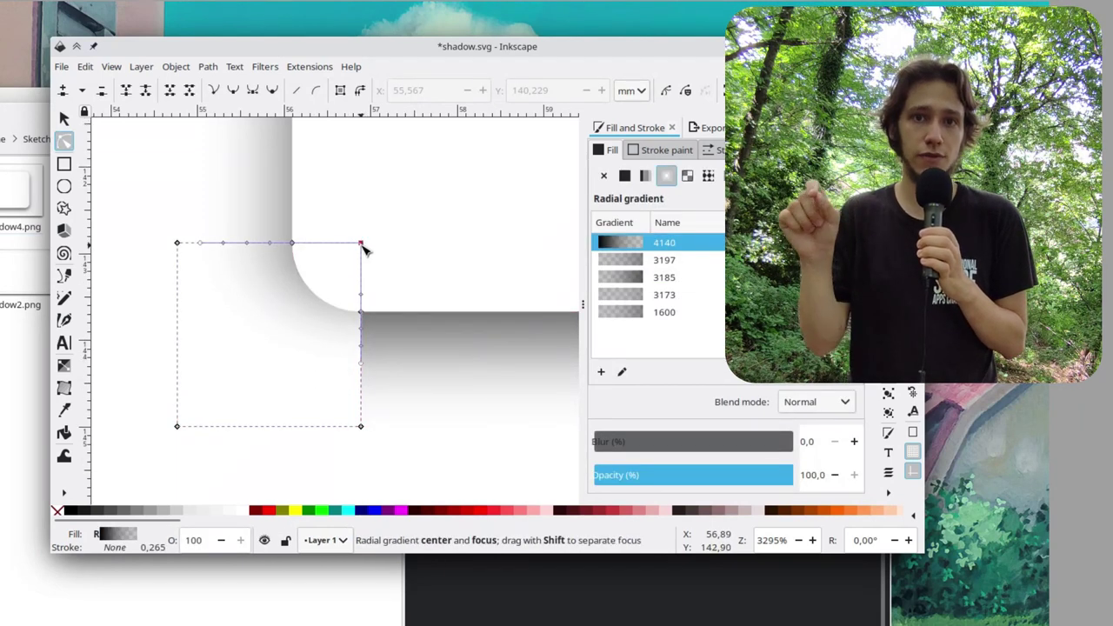
left_click(361, 243)
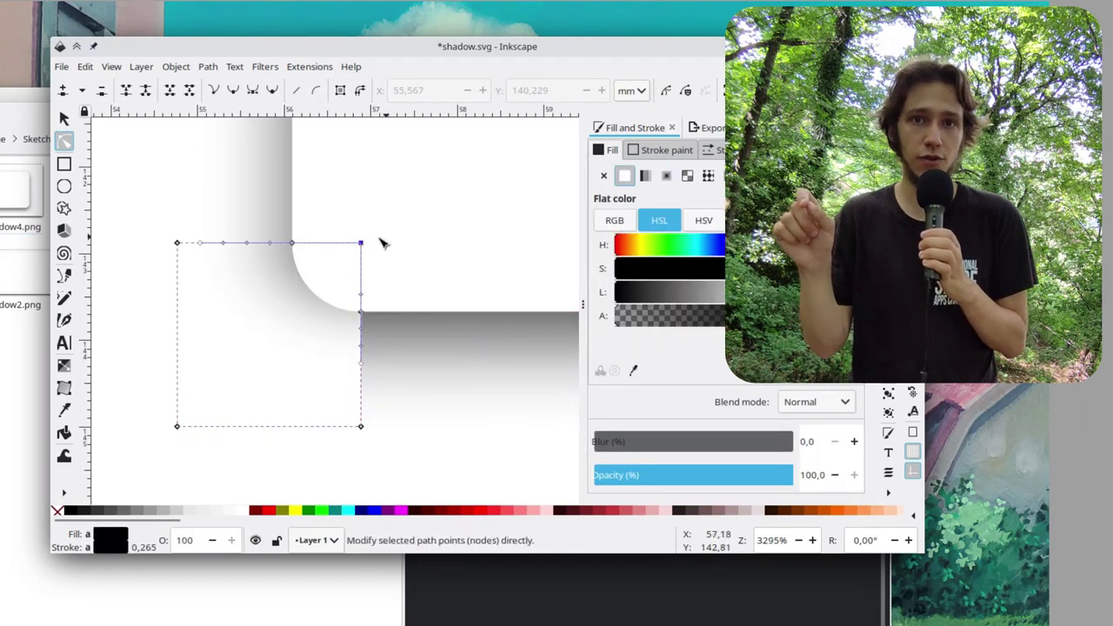
left_click(831, 478)
type("100")
key("Return")
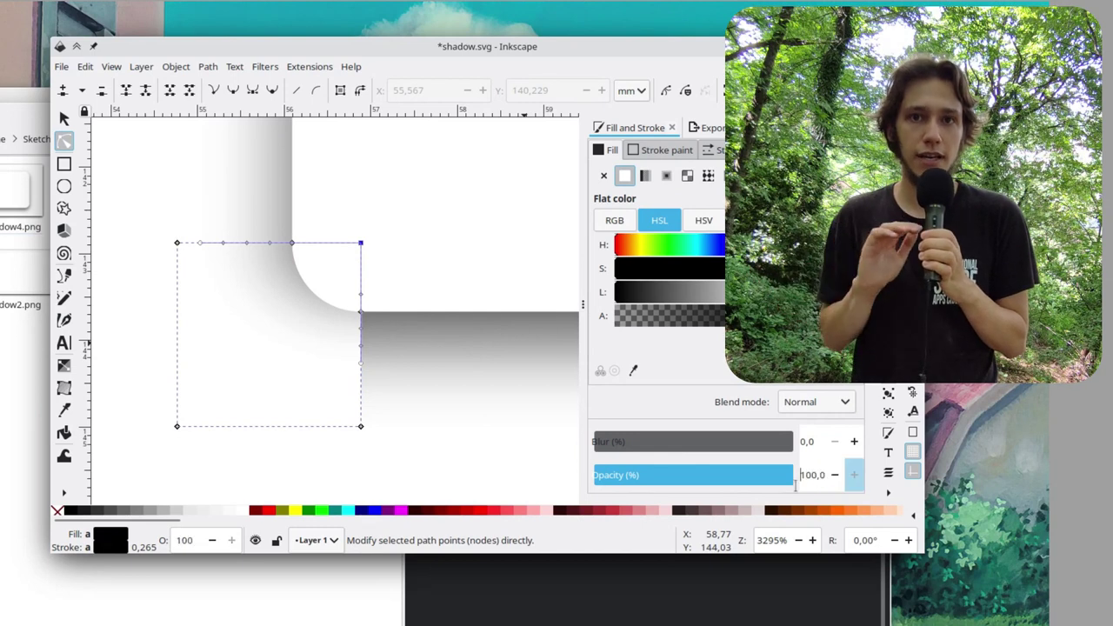
Extend the lower-left corner gradient's vertical radius down to the lower-right corner of its bounding box.
left_click_drag(364, 368, 362, 427)
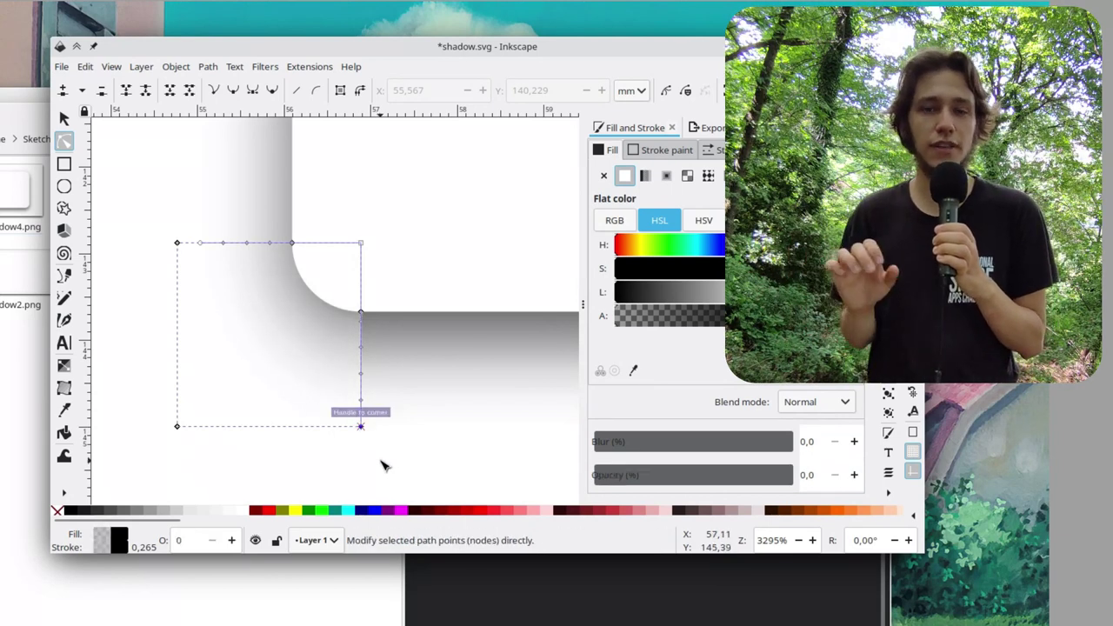
key("Escape")
scroll(328, 385, "down", 1)
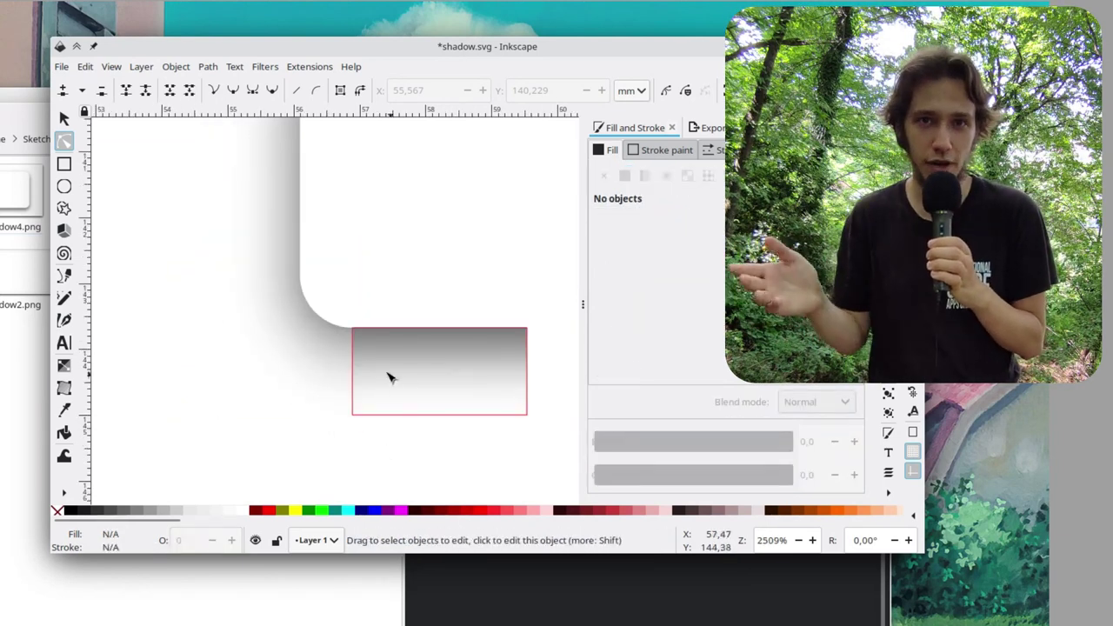
Extend the lower-left corner gradient's vertical radius slightly beyond the bounding box and save the document.
scroll(389, 376, "up", 2)
left_click(322, 358)
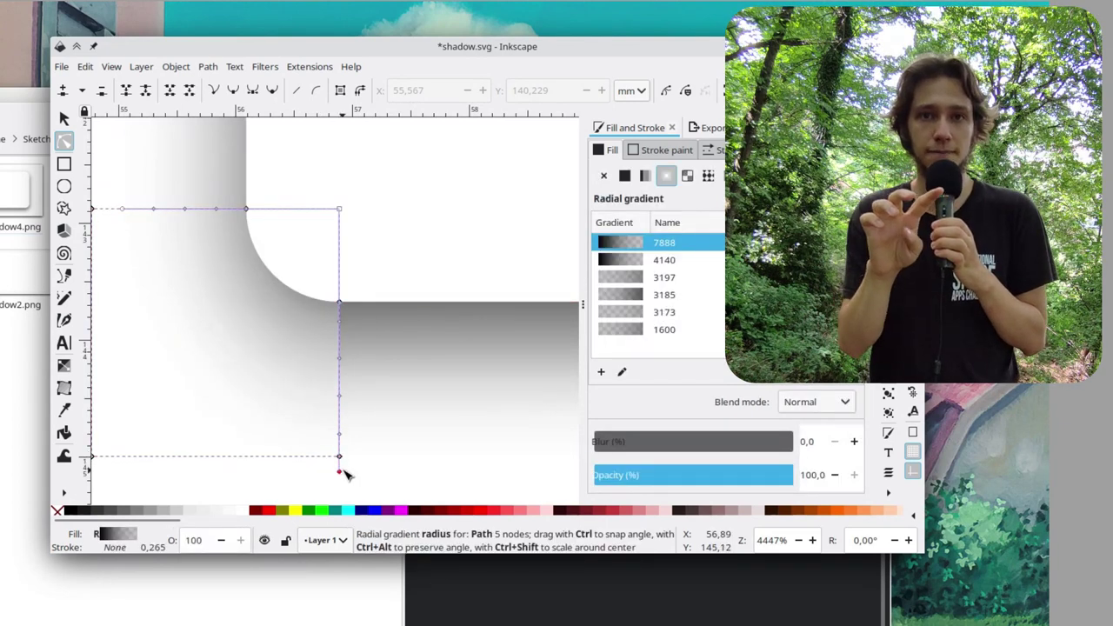
left_click(341, 462)
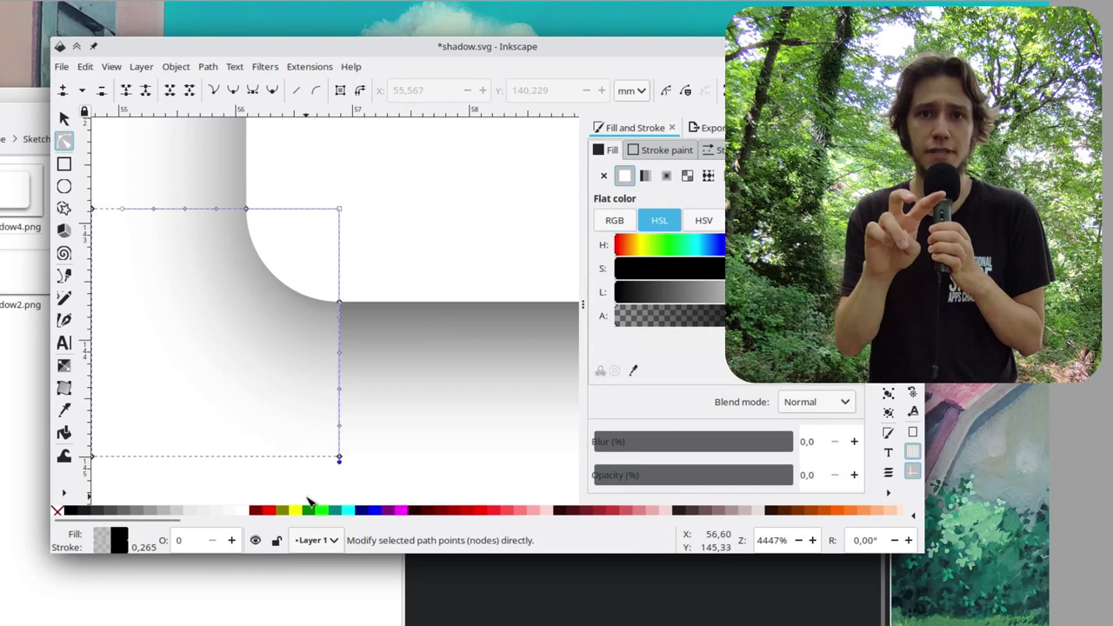
key("Escape")
key("ctrl+s")
Examine the seam between the lower-left corner piece and the bottom shadow, checking the corner gradient's first mid stop.
scroll(334, 452, "down", 3)
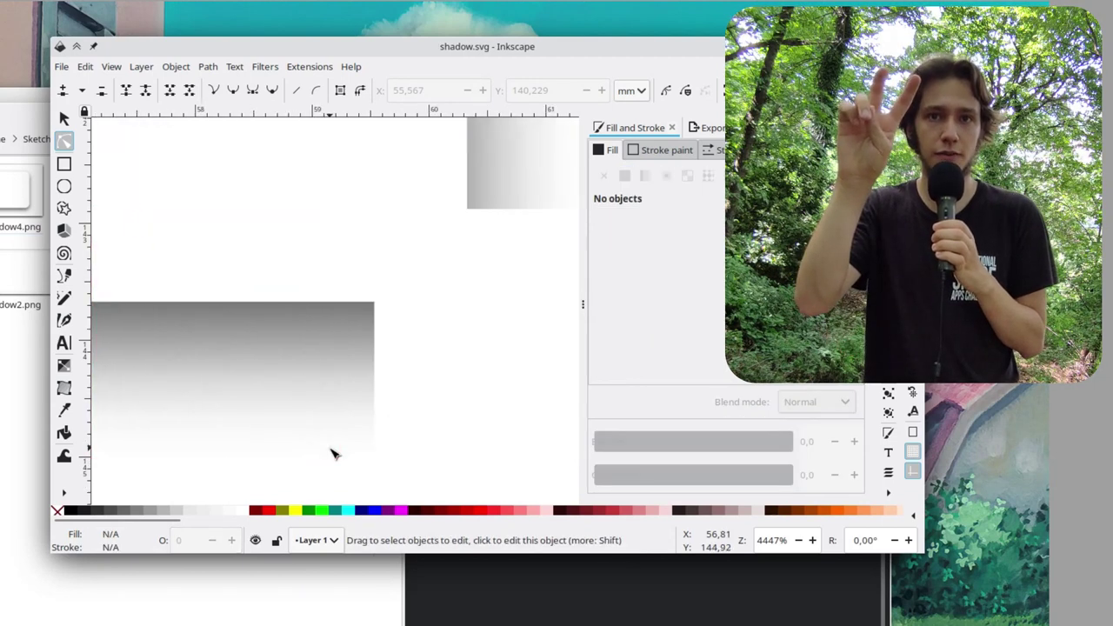
scroll(173, 368, "up", 3)
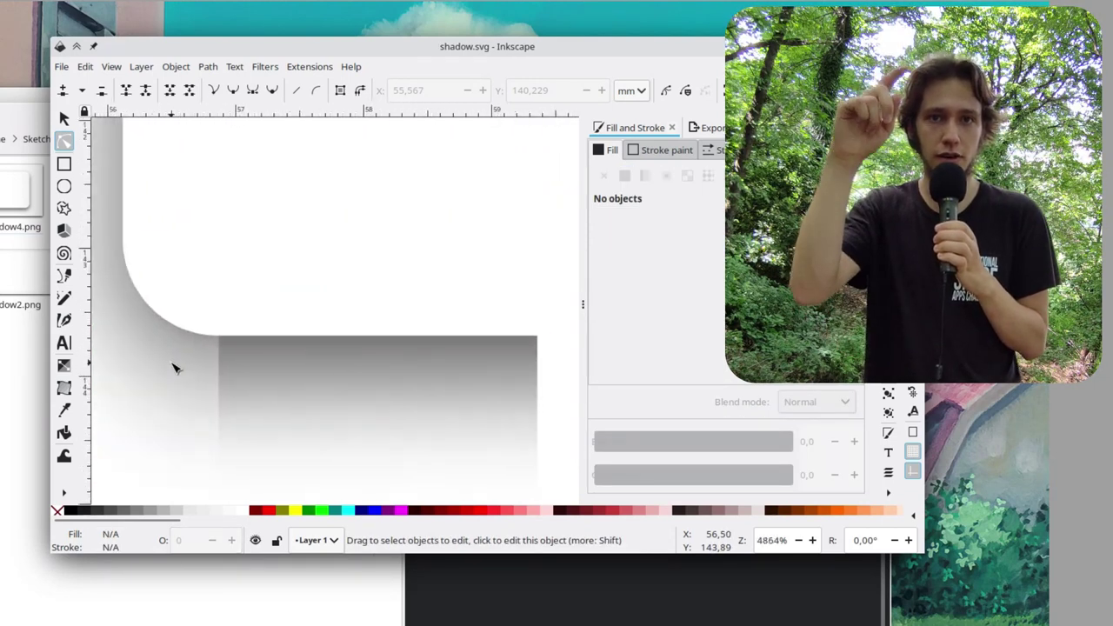
left_click(174, 368)
scroll(257, 285, "up", 1)
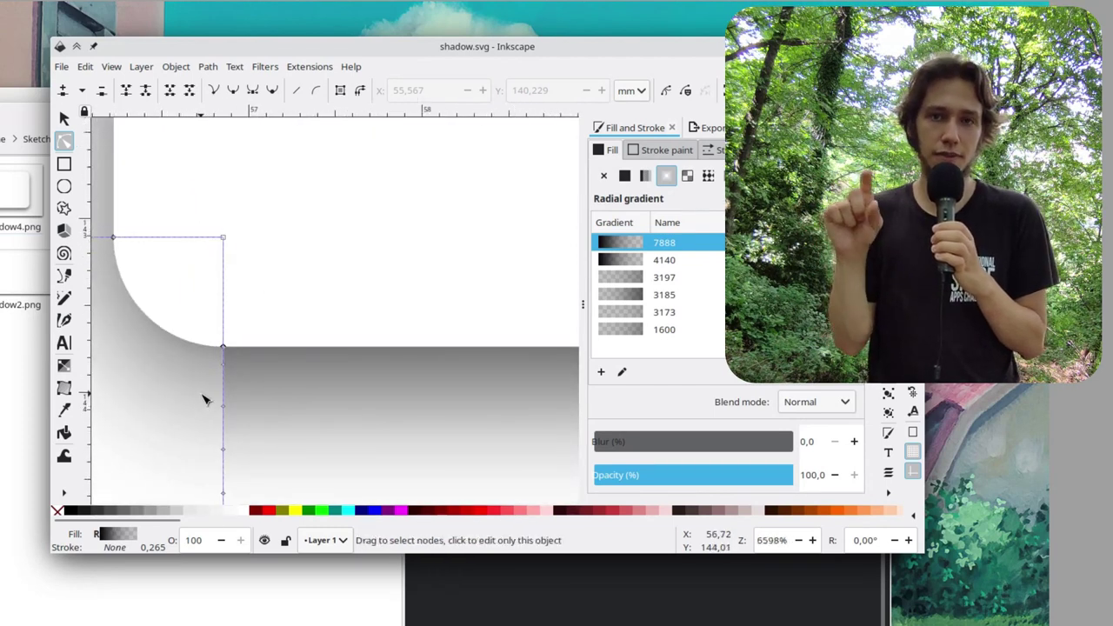
scroll(203, 398, "up", 2)
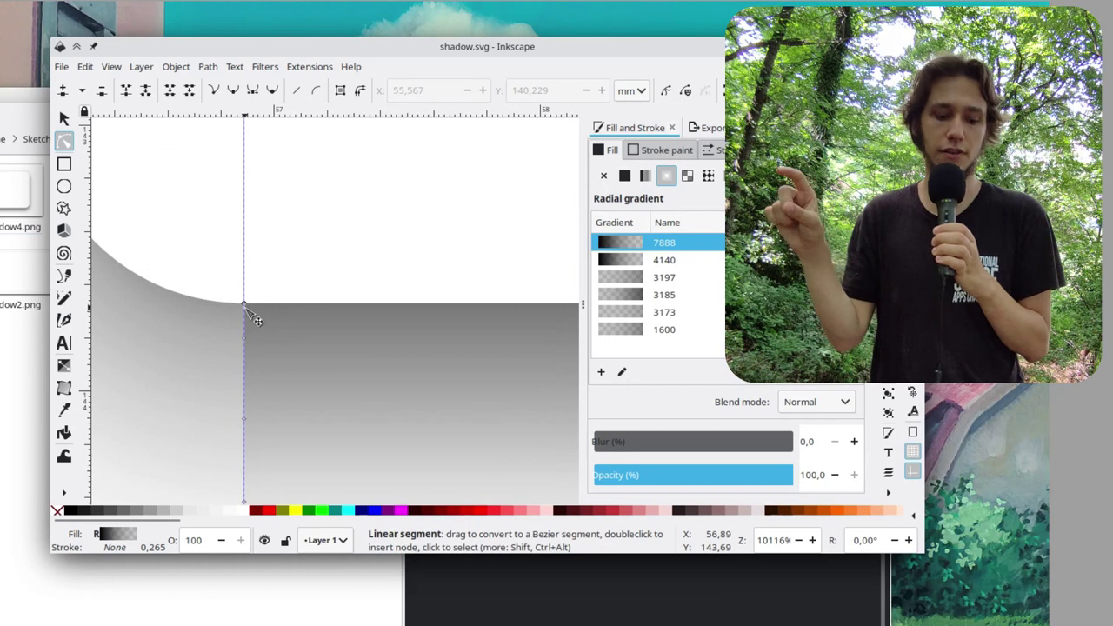
left_click(246, 344)
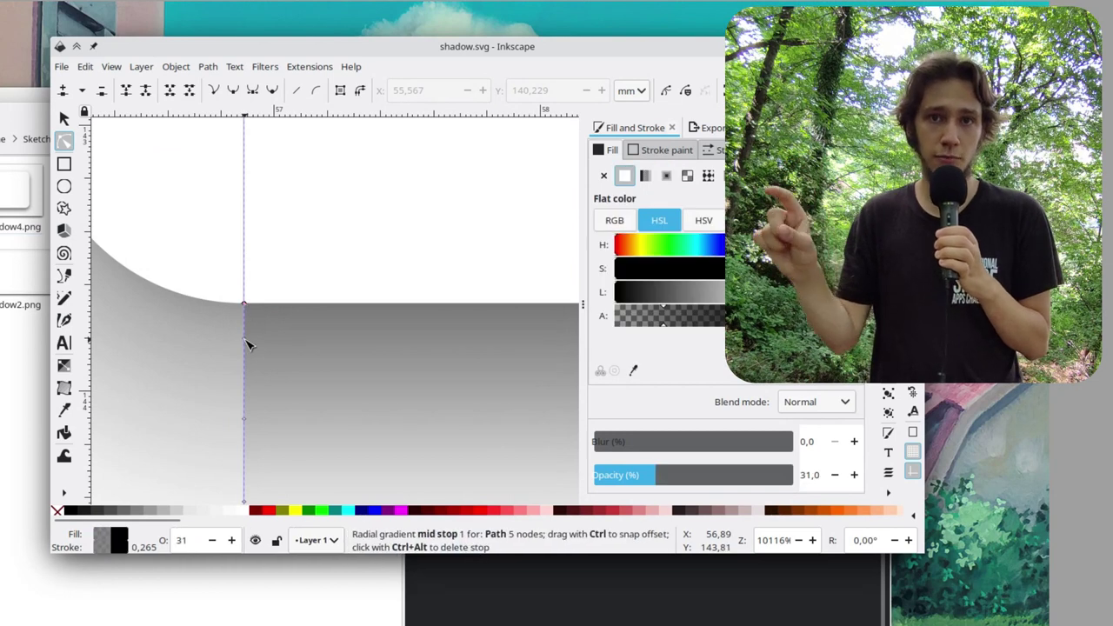
scroll(249, 341, "left", 1)
scroll(266, 351, "down", 1)
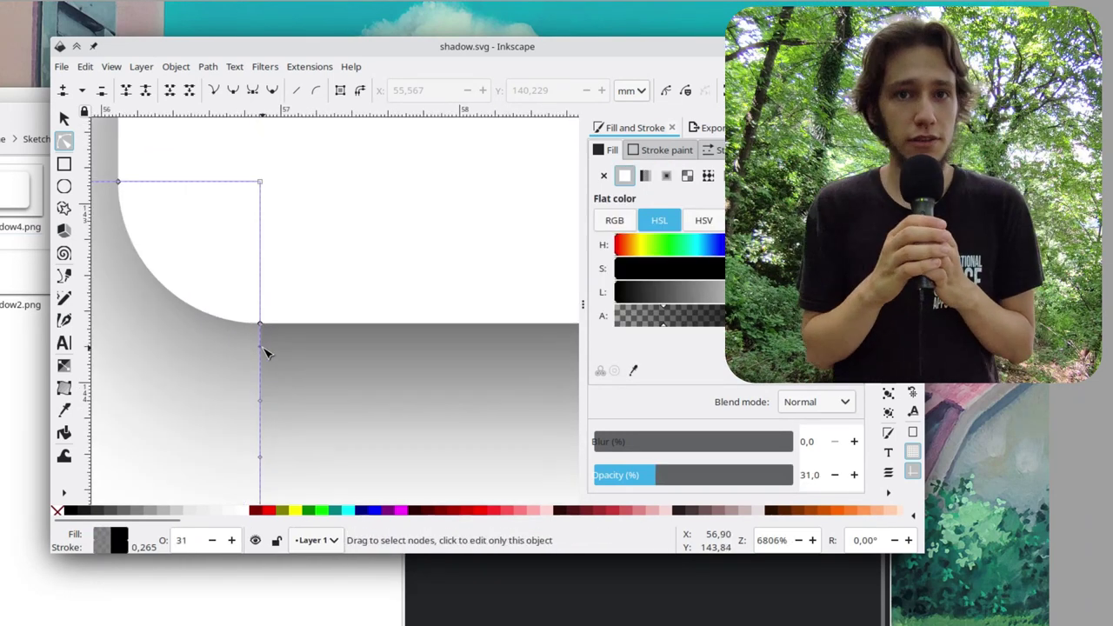
Select the centre stop of the lower-left corner's radial gradient and set its opacity to 100%.
left_click(259, 182)
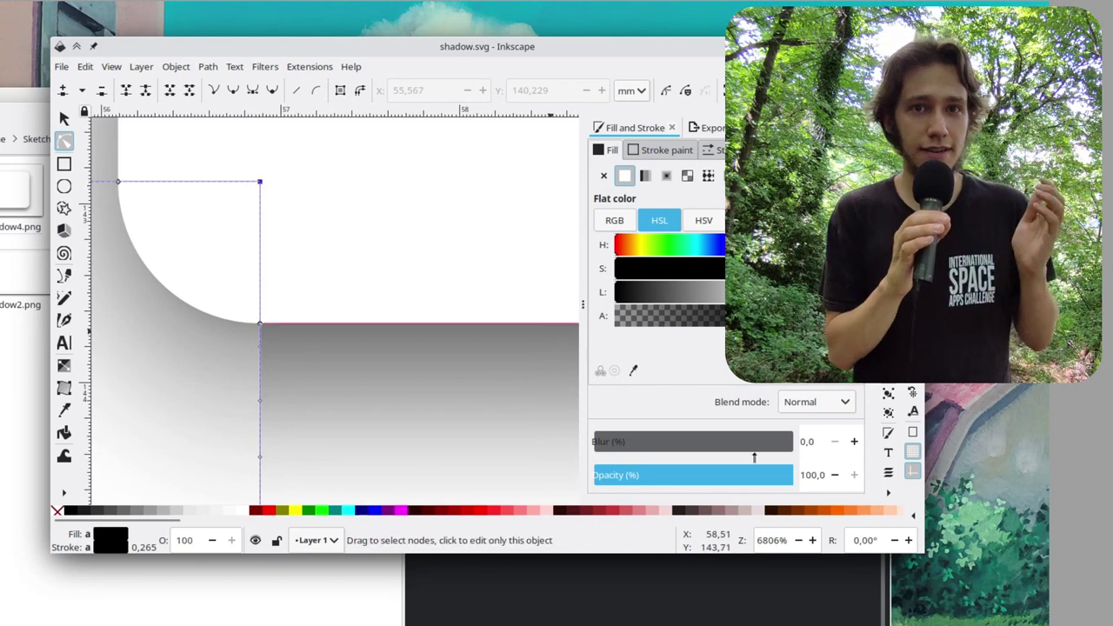
left_click_drag(736, 475, 876, 494)
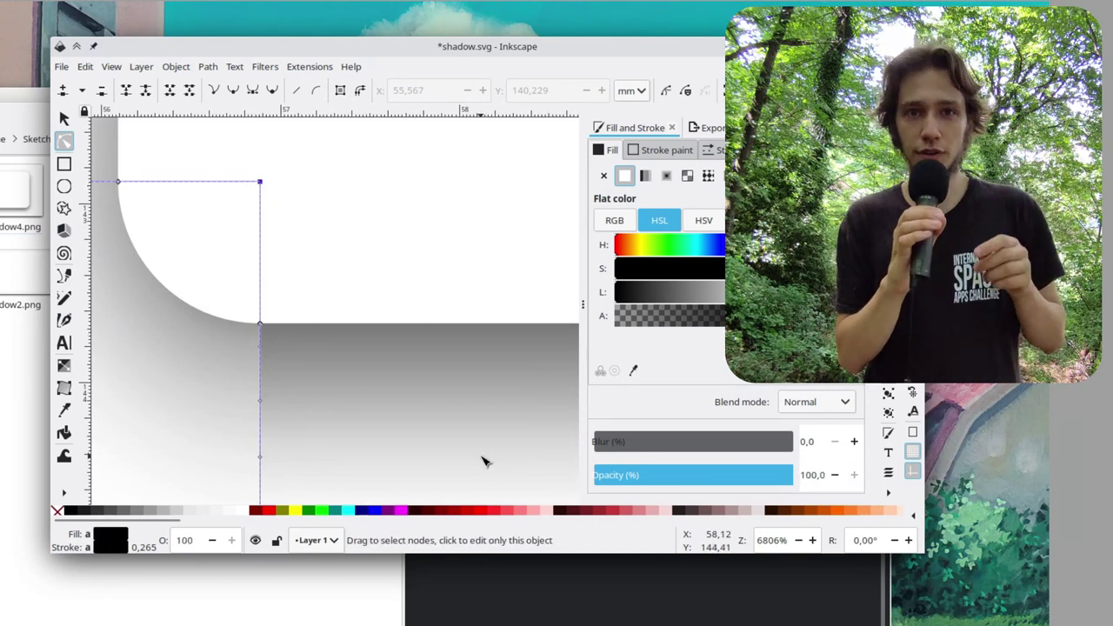
scroll(484, 460, "down", 2)
scroll(484, 460, "right", 3)
scroll(385, 386, "down", 3)
Reselect the lower-left corner piece and turn on the page grid.
left_click(315, 299)
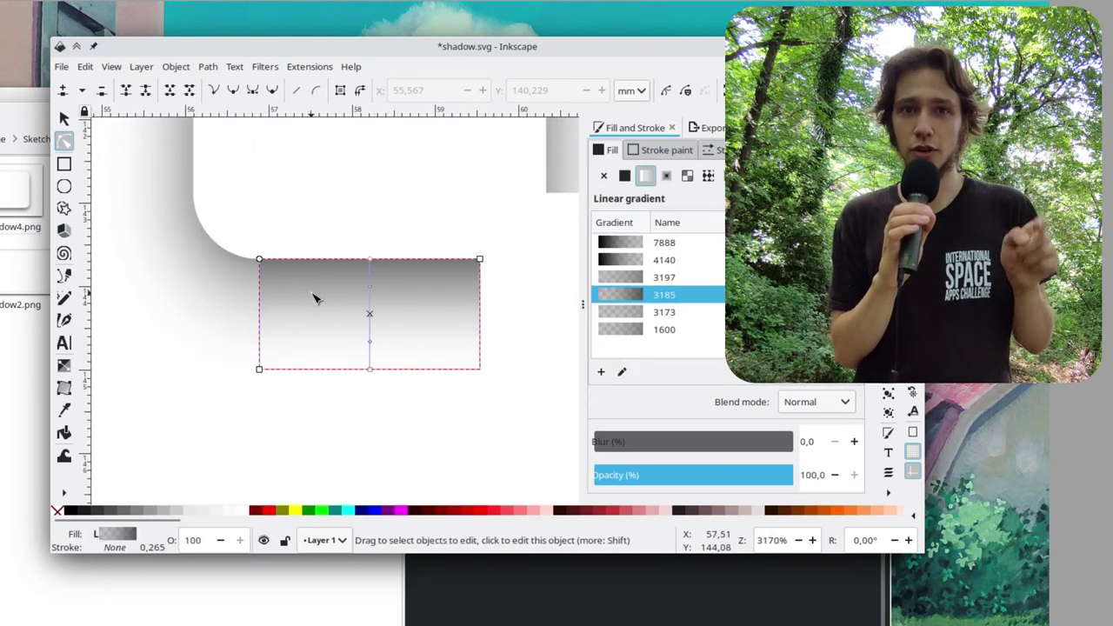
scroll(315, 298, "up", 2)
left_click(169, 333)
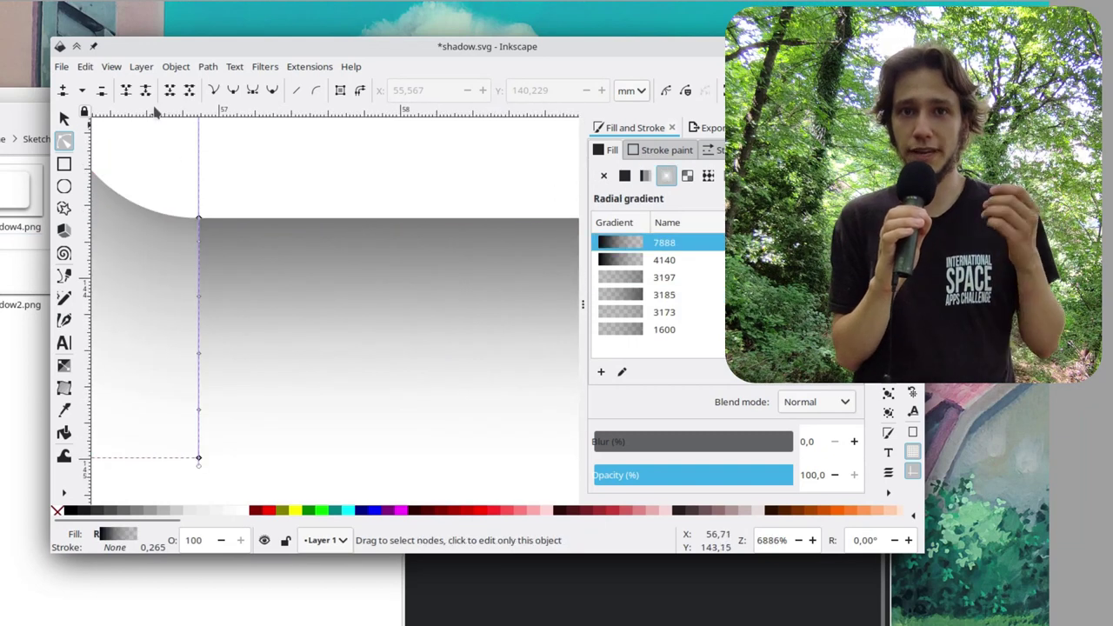
left_click(113, 68)
left_click(142, 217)
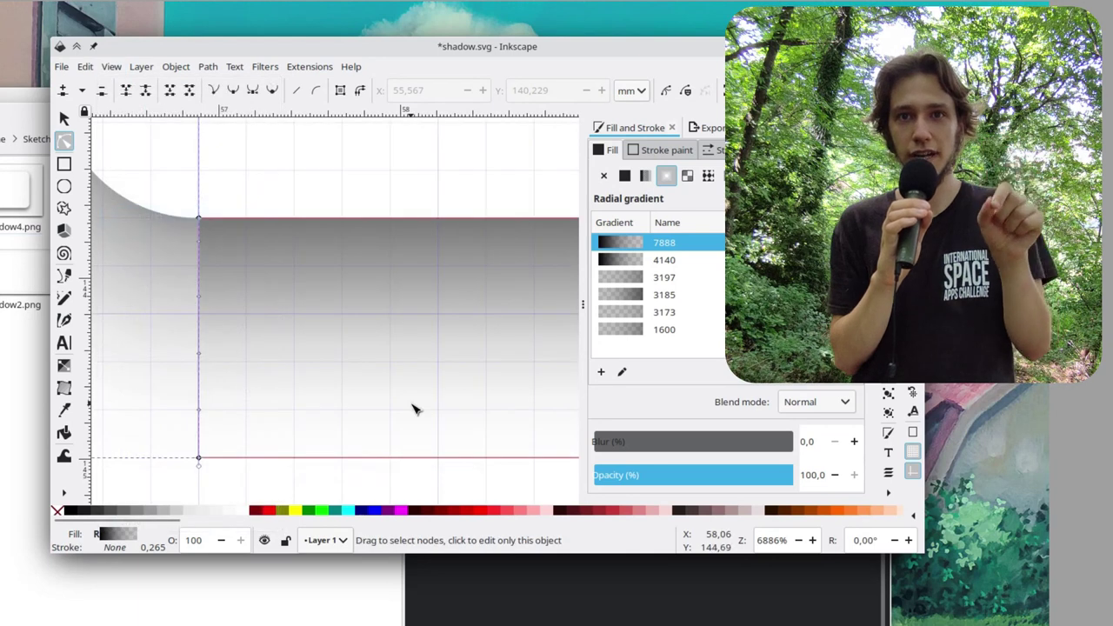
Compare the gradient stop positions of the bottom shadow and the lower-left corner piece against the grid.
scroll(415, 406, "down", 1)
left_click(446, 327)
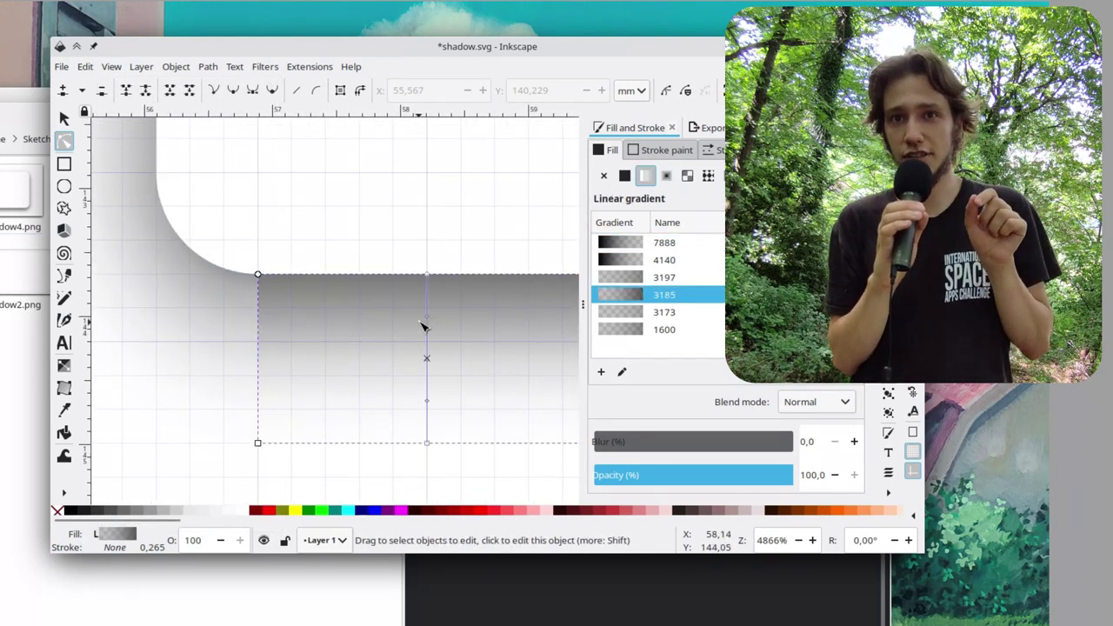
left_click(194, 378)
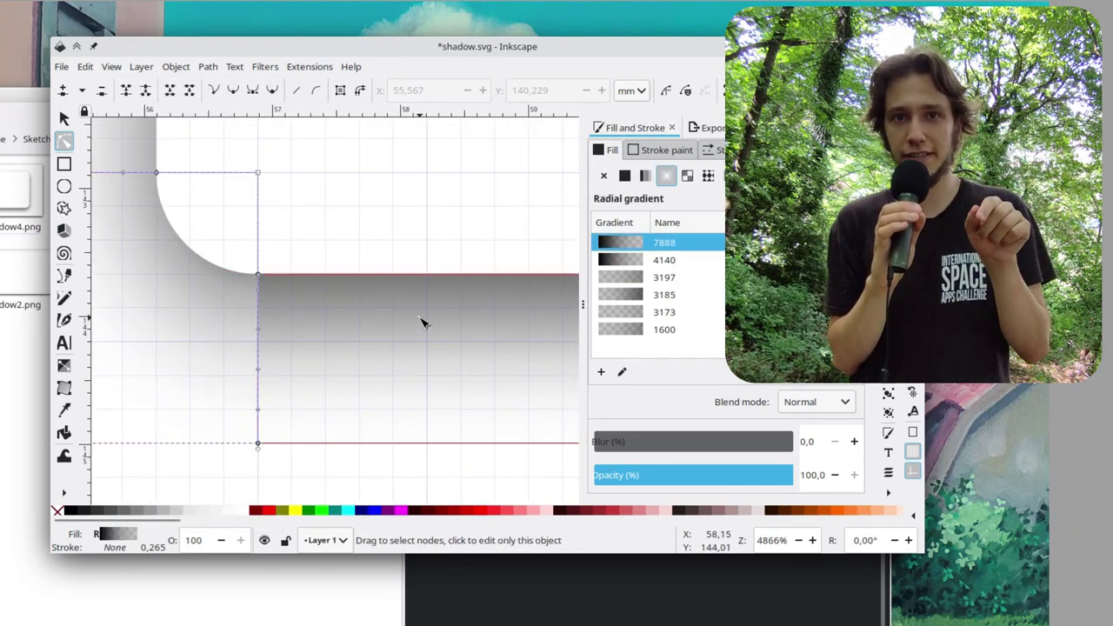
scroll(421, 324, "up", 2)
left_click(361, 338)
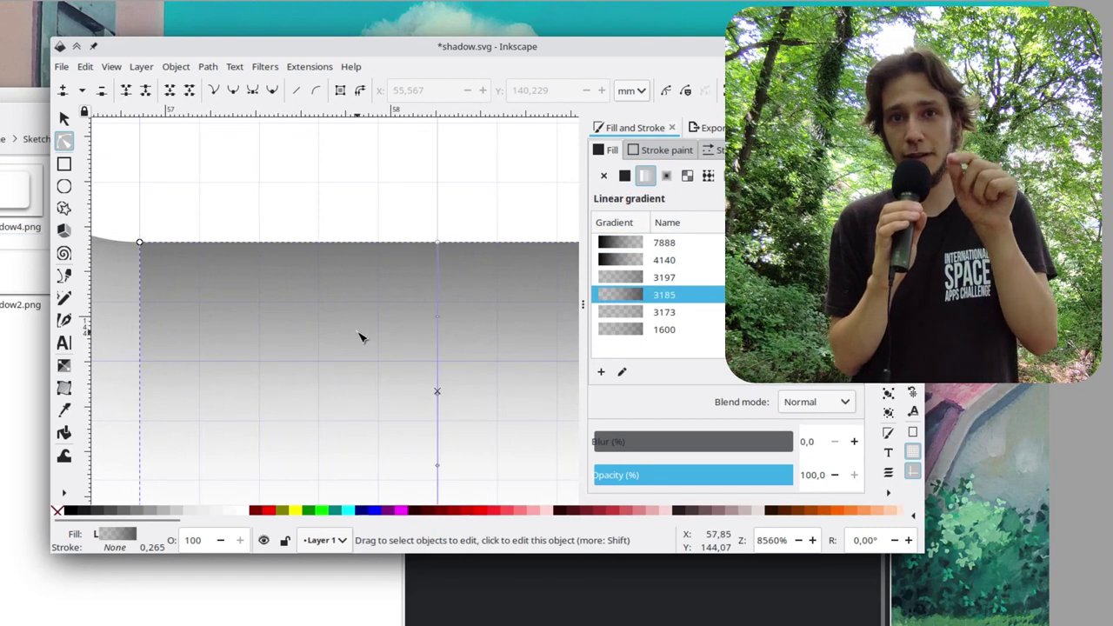
left_click(137, 328)
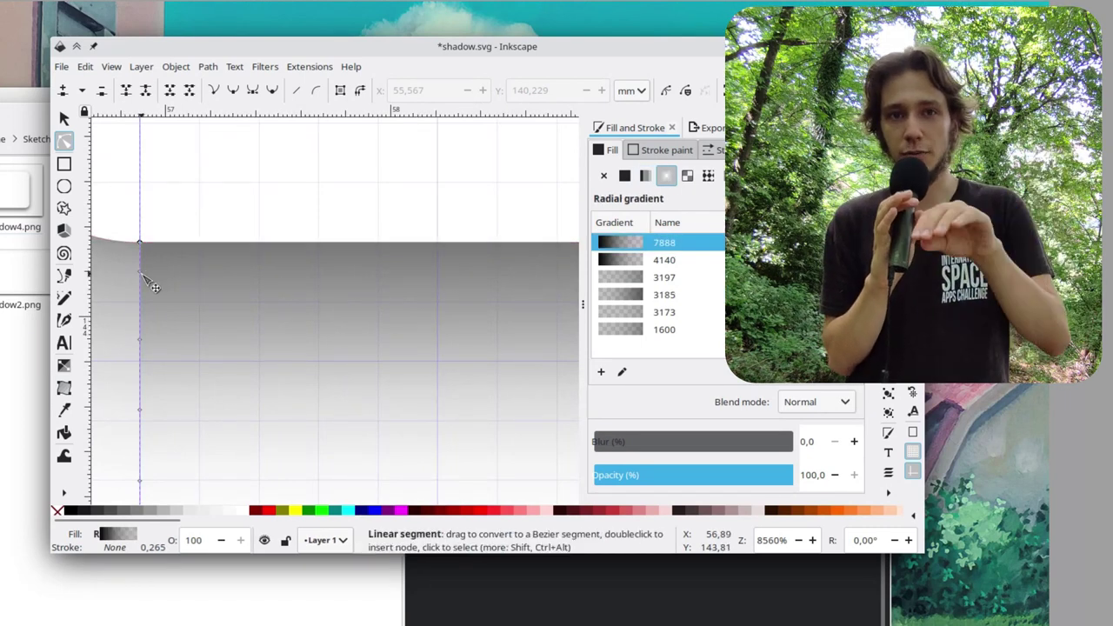
left_click(333, 348)
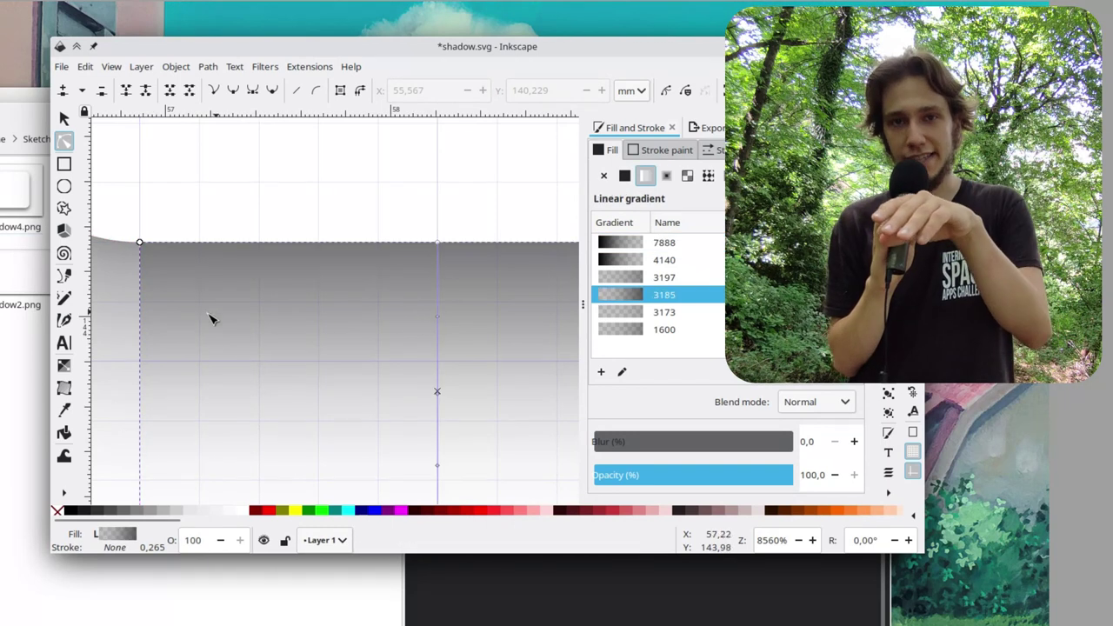
left_click(143, 325)
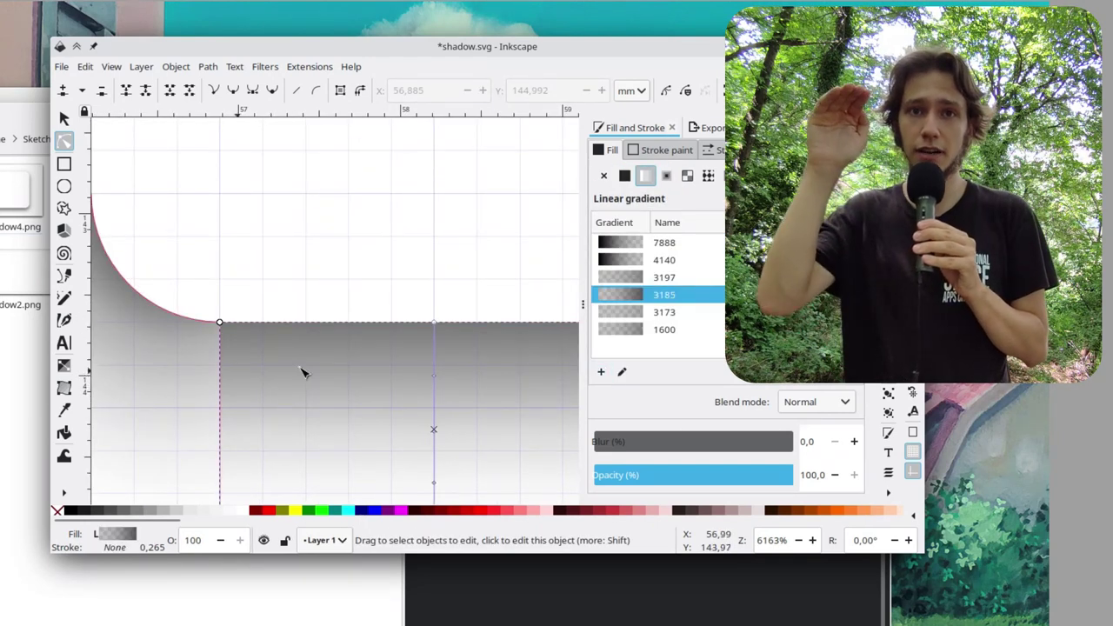
Select the lower-left corner piece and duplicate its radial gradient as a separate gradient.
left_click(209, 379)
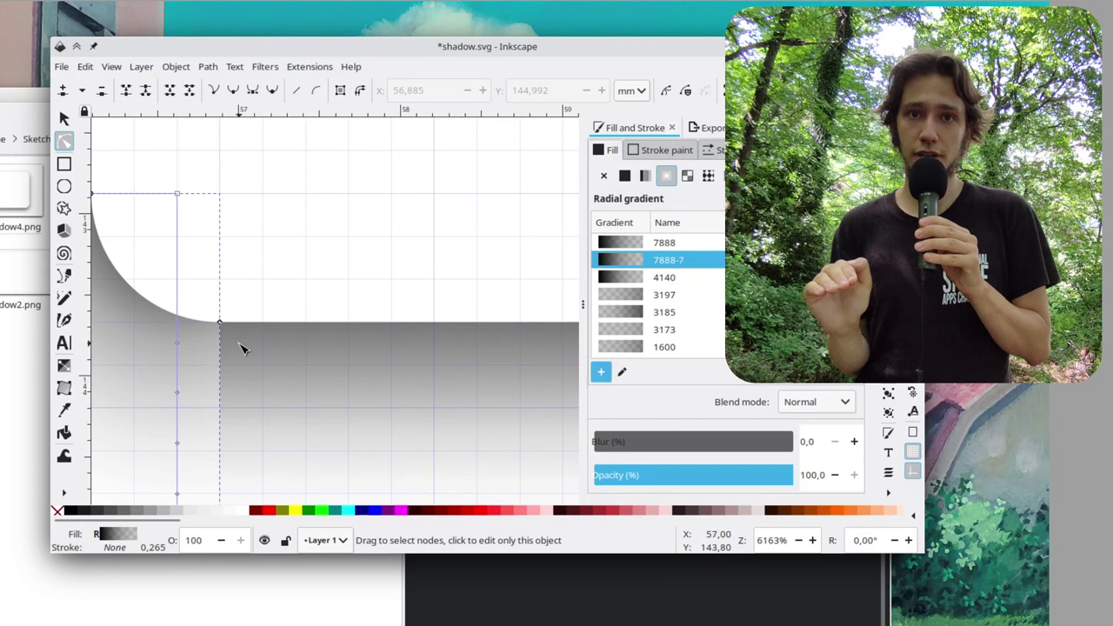
scroll(180, 378, "up", 3)
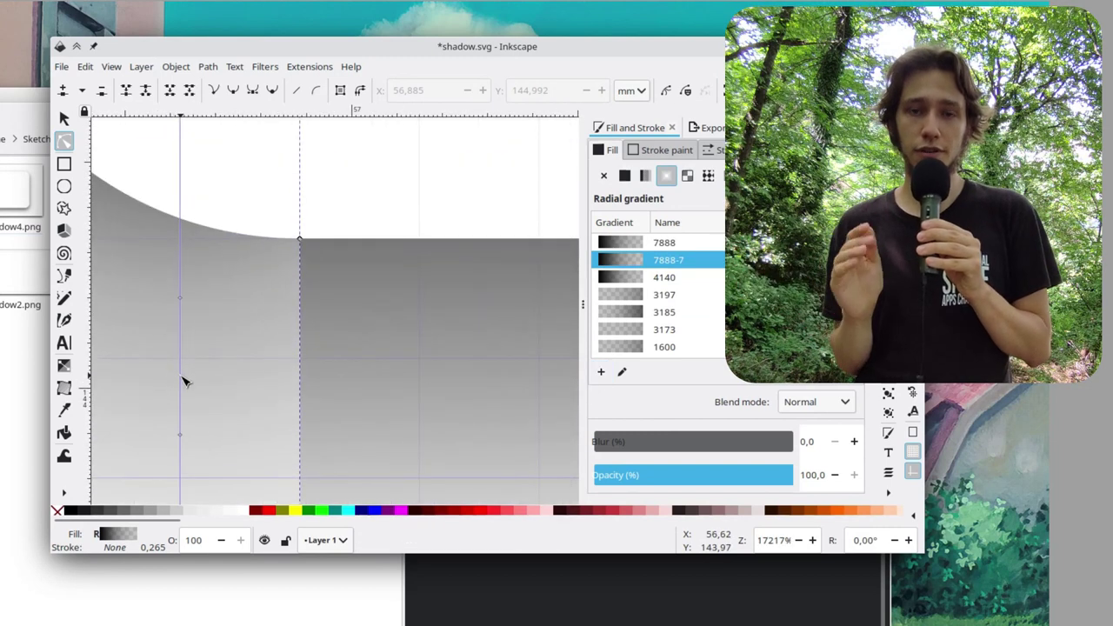
left_click(601, 372)
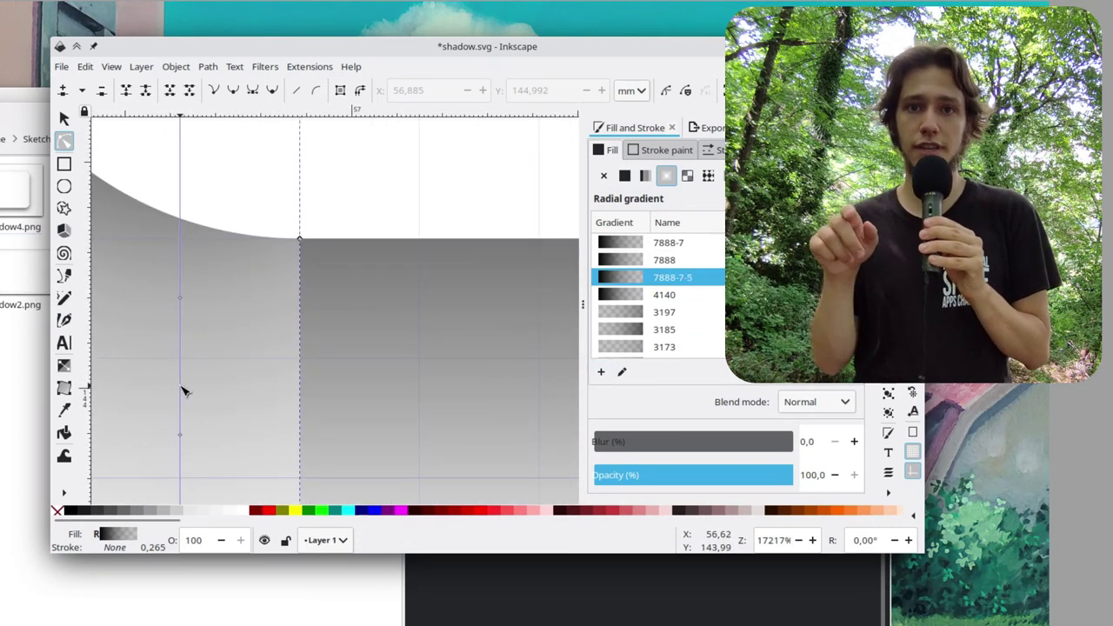
scroll(200, 387, "down", 5)
scroll(200, 400, "up", 3)
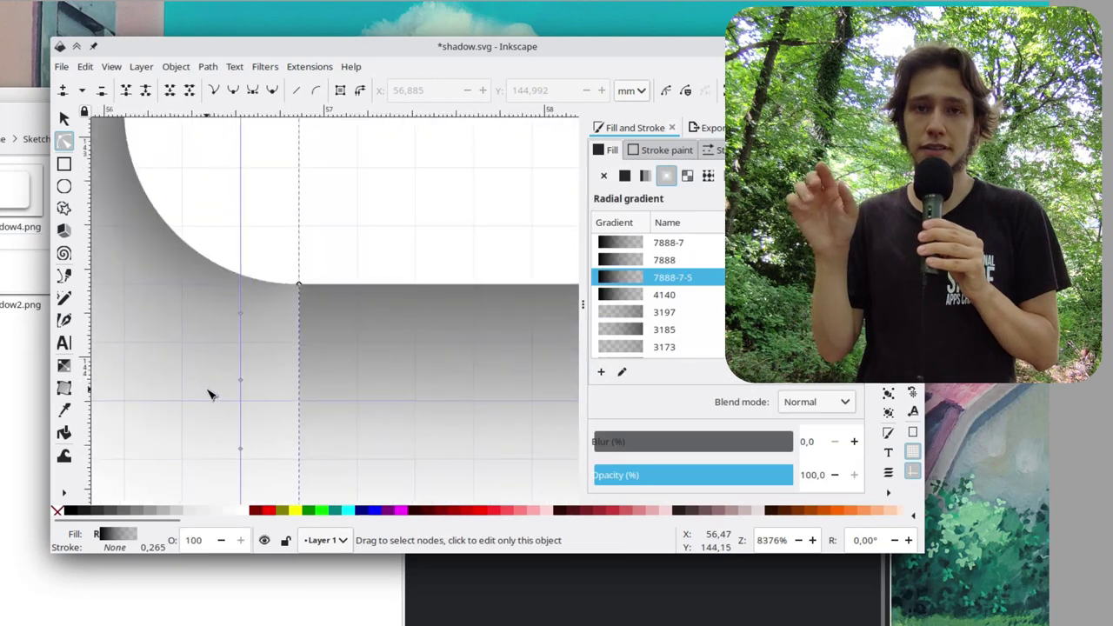
Set the opacity of the bottom shadow gradient's mid stop to 23.1%, matching the corner gradient's stop at offset 0.51.
left_click(622, 372)
scroll(231, 363, "up", 2)
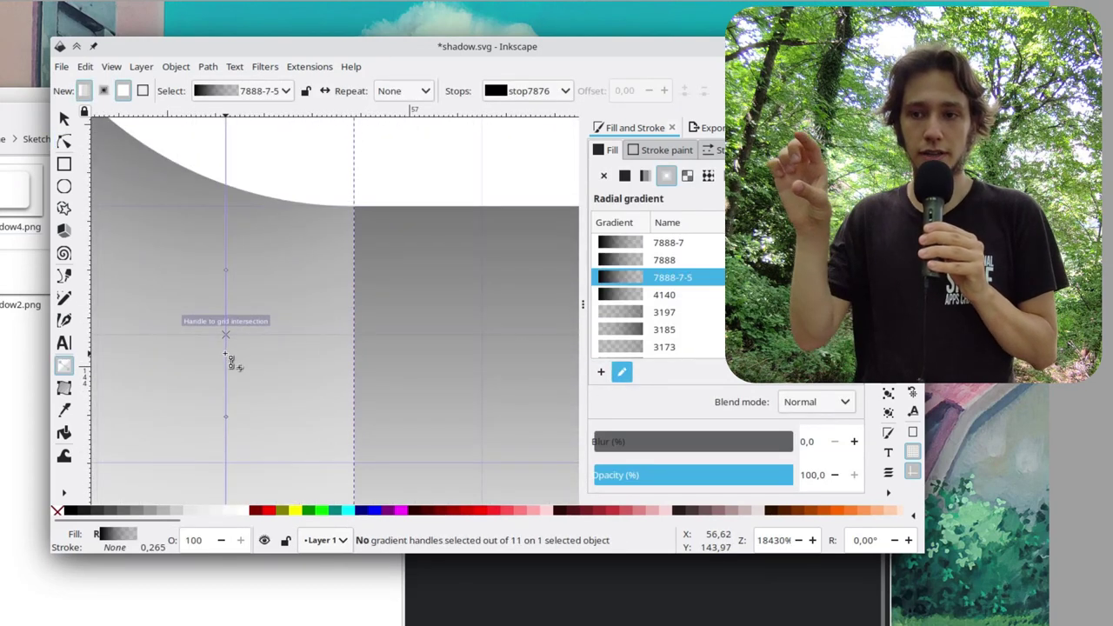
left_click(227, 355)
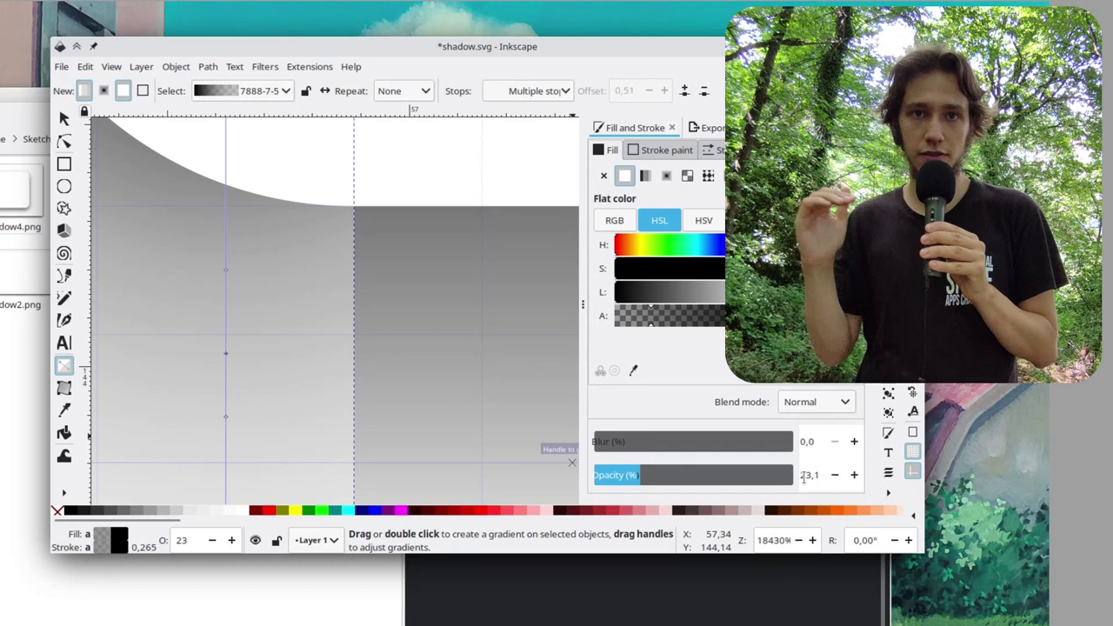
scroll(527, 403, "right", 3)
key("n")
scroll(336, 288, "left", 1)
left_click(259, 367)
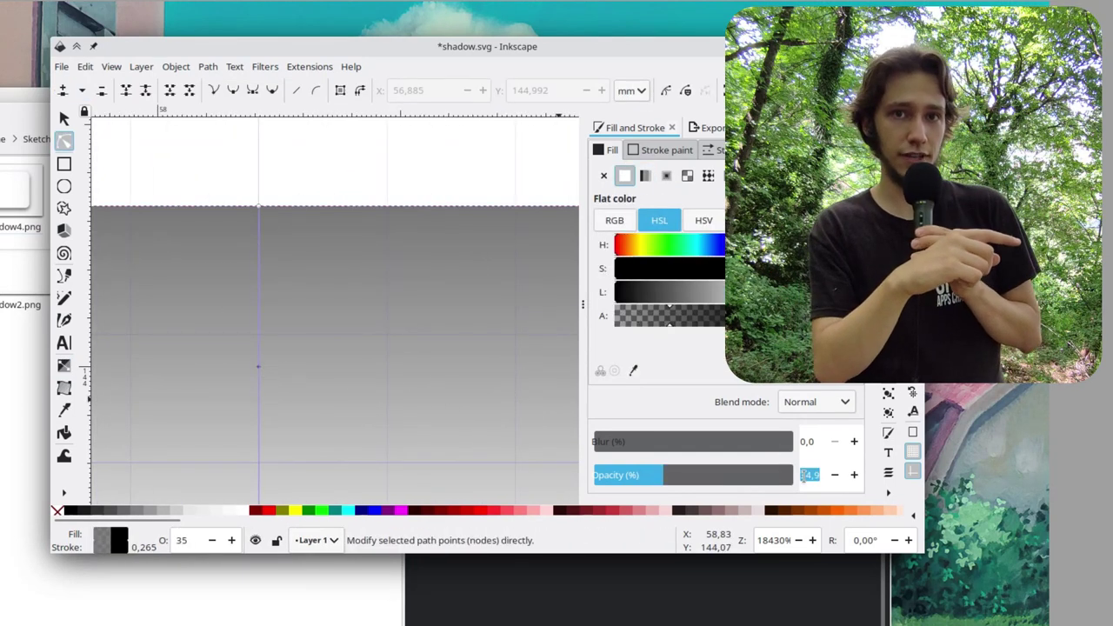
type("23")
key("Return")
scroll(336, 403, "down", 2)
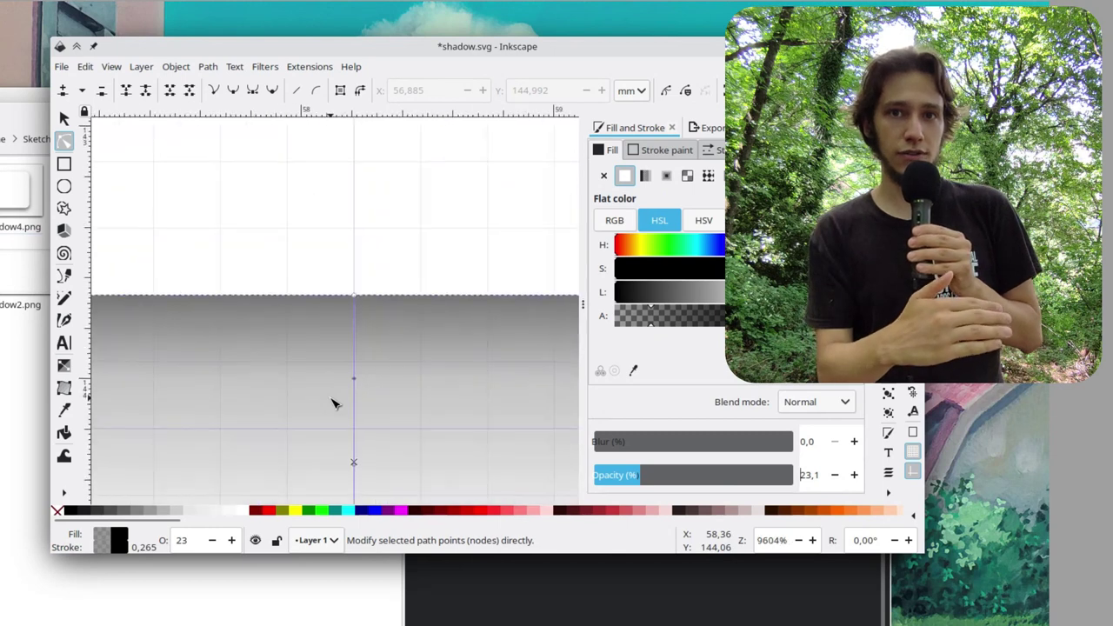
Set the opacity of the bottom shadow gradient's upper end stop to 40.8%, matching the corner gradient's stop at offset 0.37.
left_click(230, 283)
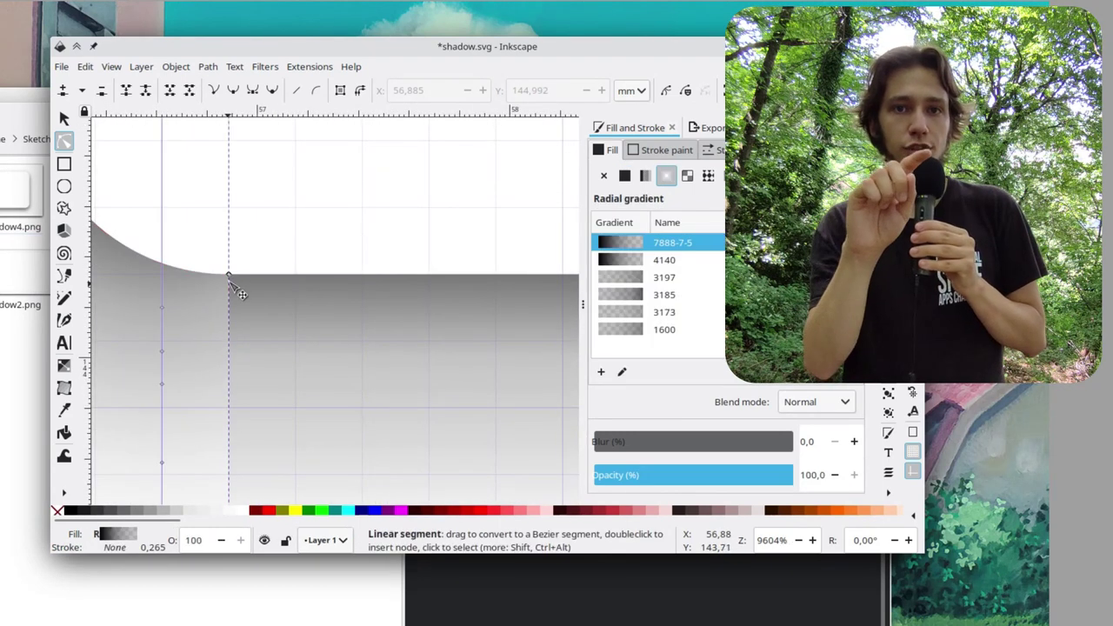
scroll(162, 271, "up", 2)
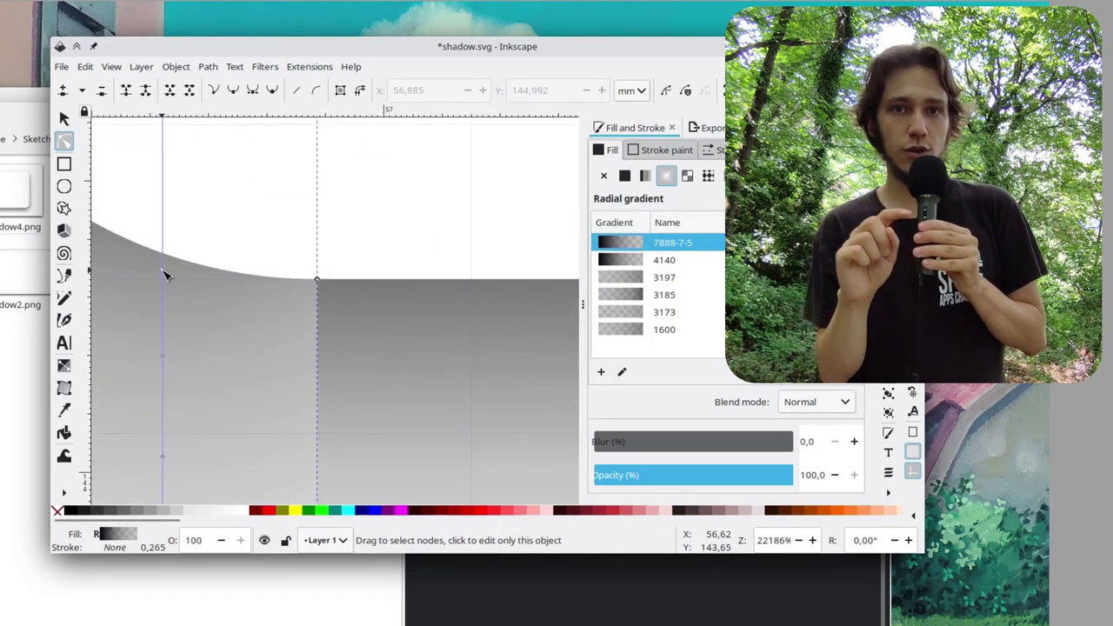
left_click(622, 371)
double_click(163, 281)
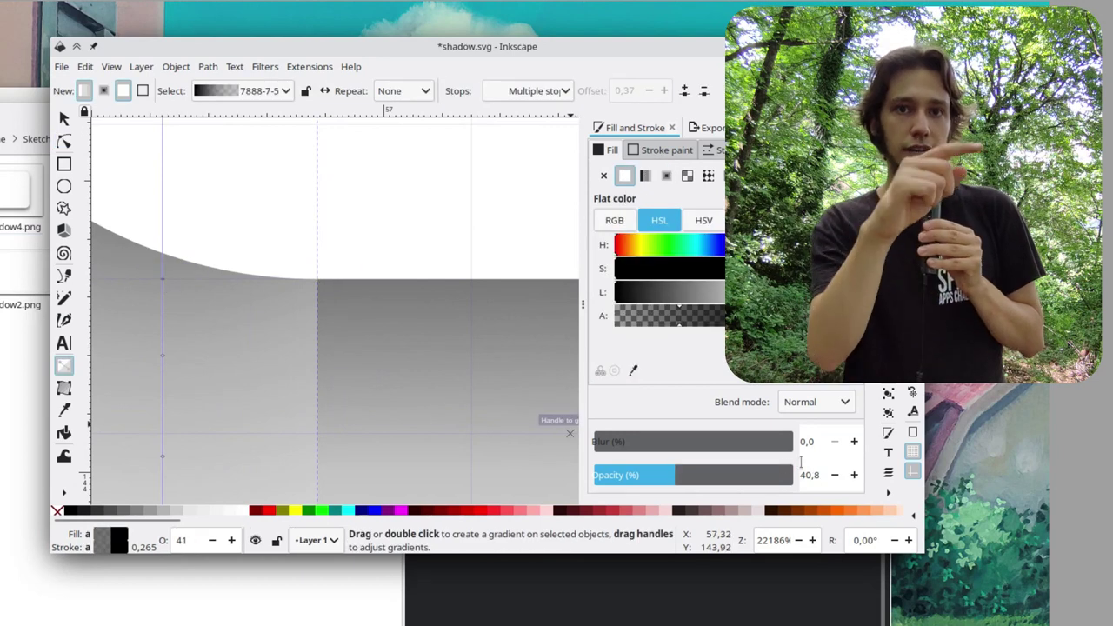
scroll(501, 415, "right", 10)
left_click(62, 142)
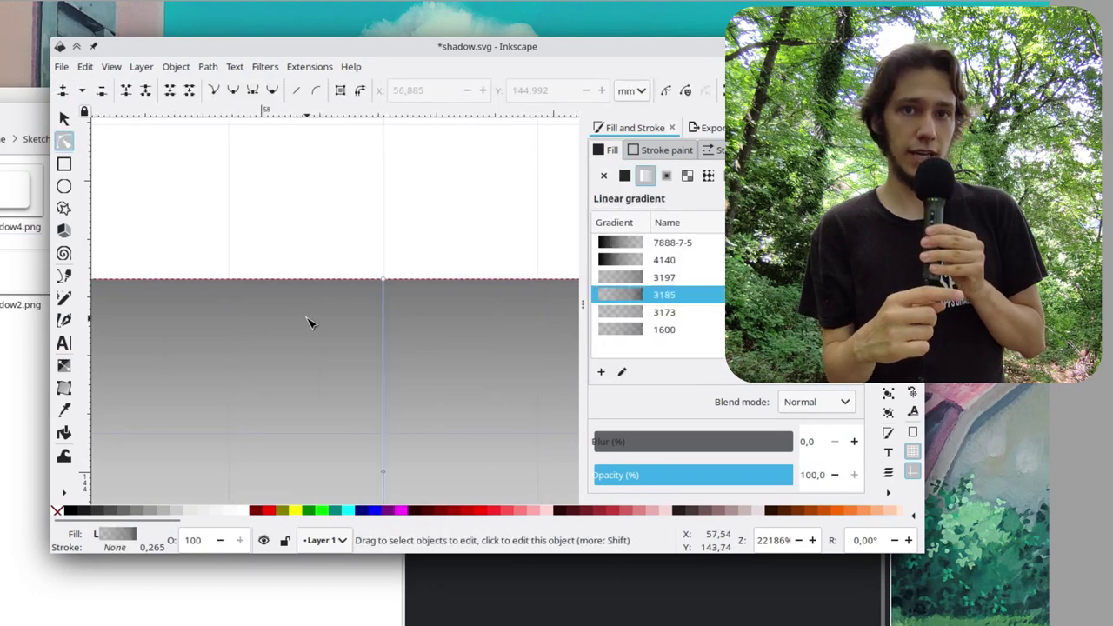
left_click(218, 280)
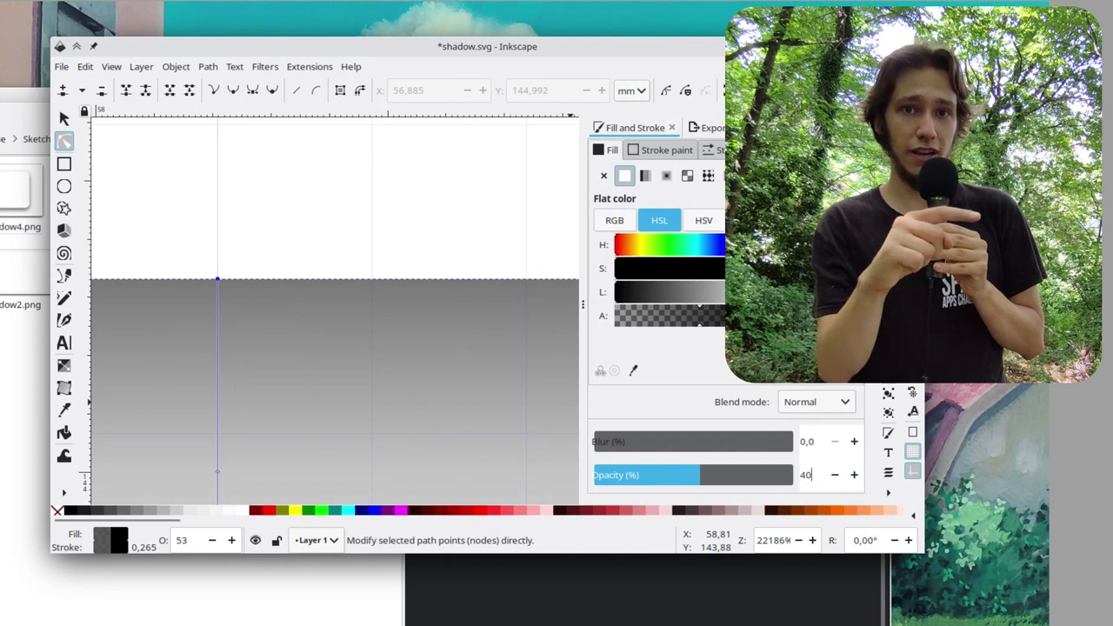
scroll(322, 423, "down", 10, "ctrl")
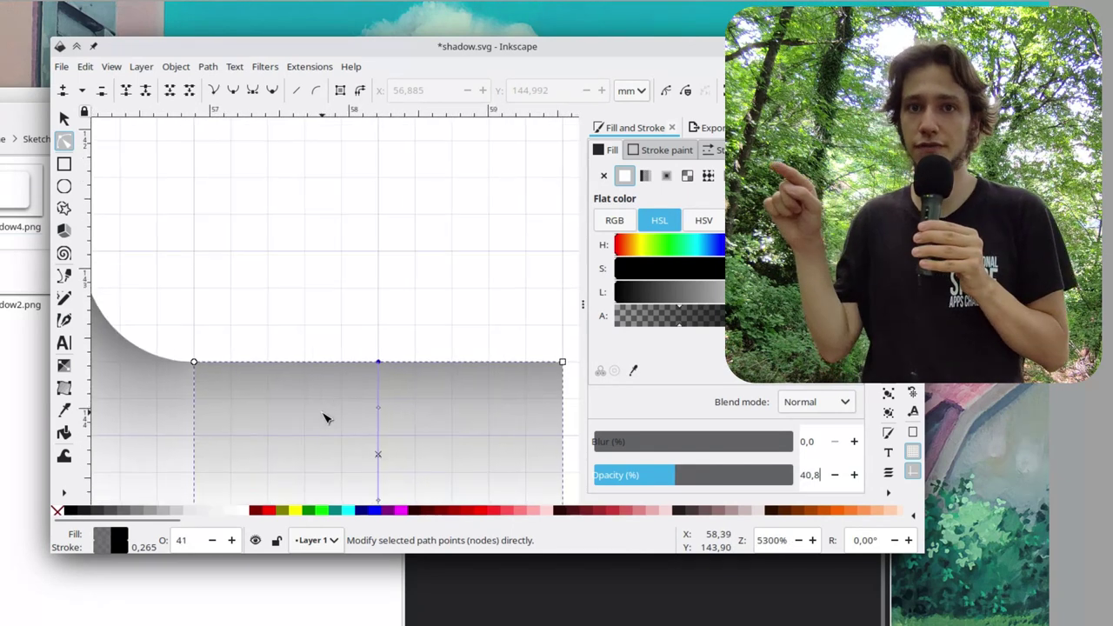
Set the opacity of the bottom shadow gradient's matching mid stop to 9.8%, copied from the corner gradient's stop at offset 0.67.
scroll(393, 352, "up", 3, "ctrl")
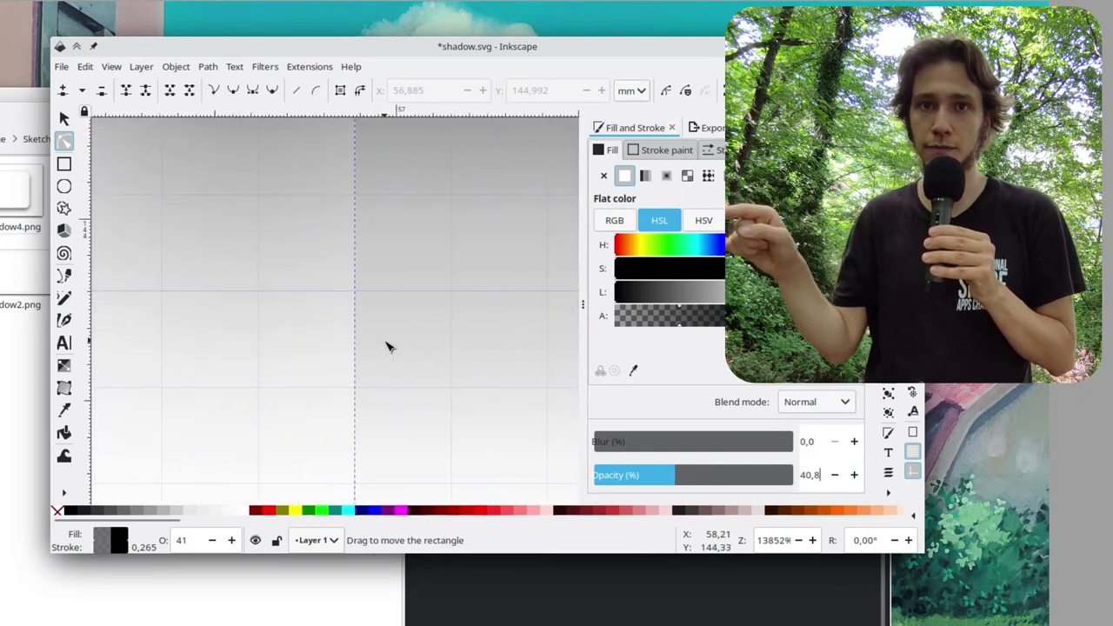
left_click(389, 346)
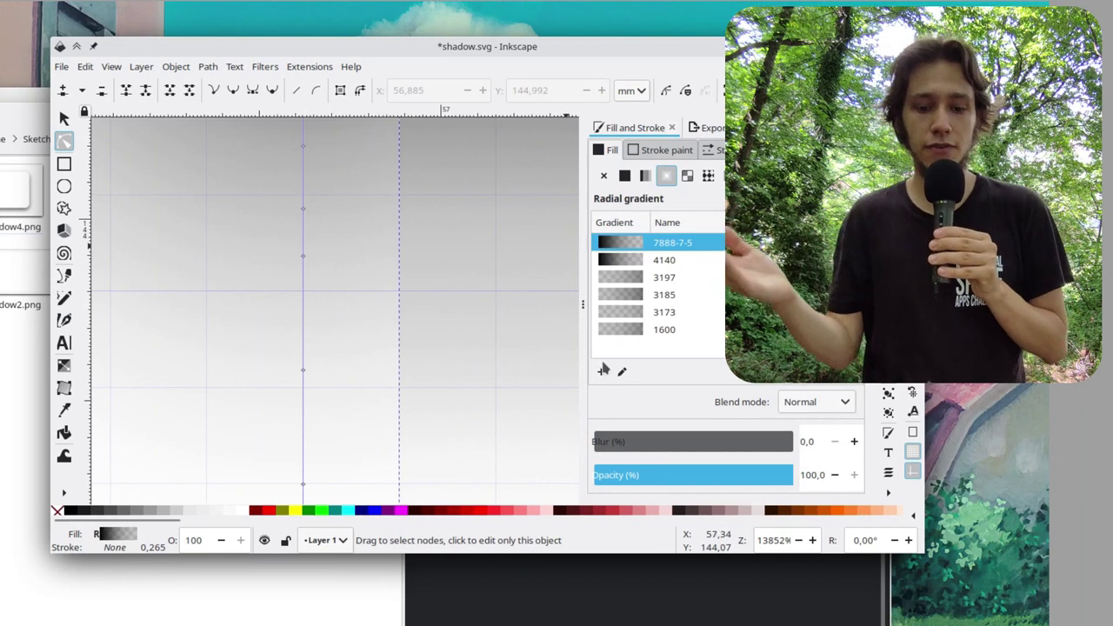
key("g")
left_click(303, 340)
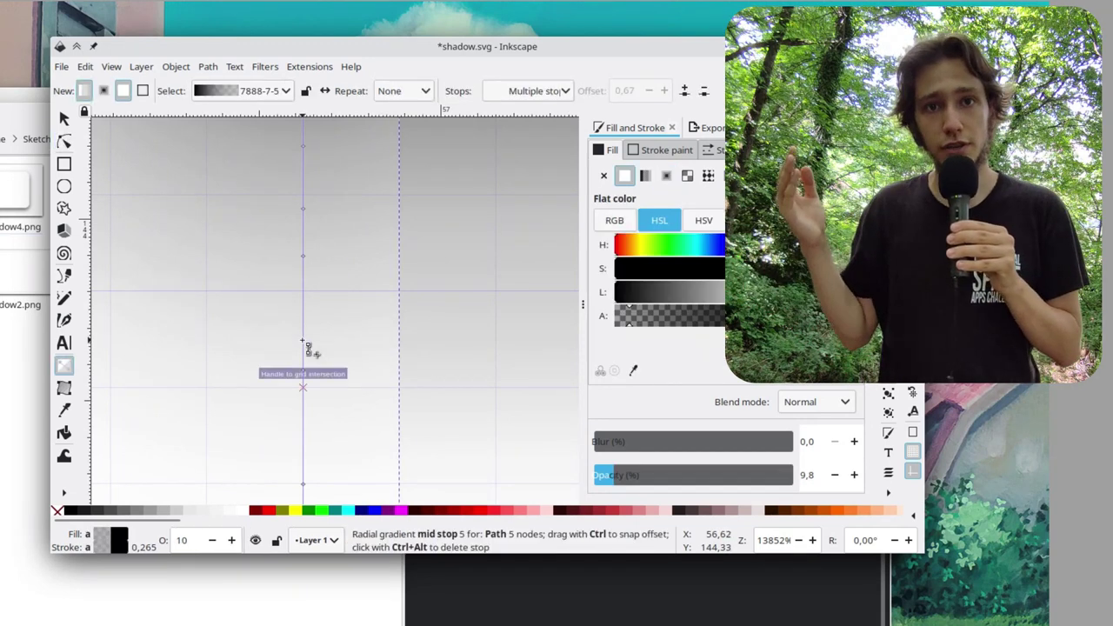
scroll(438, 340, "right", 5)
scroll(441, 346, "right", 5)
key("n")
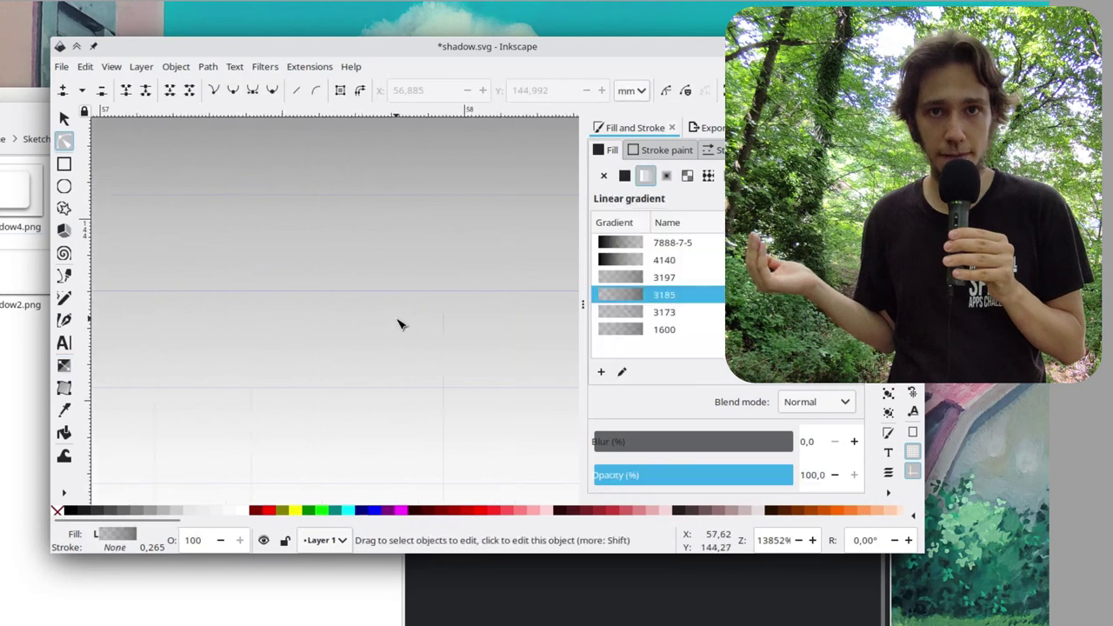
left_click(215, 340)
type("9,8")
key("Return")
Set the opacity of the bottom shadow gradient's lowest mid stop to 2.4%, matching the corner gradient's stop at offset 0.84.
scroll(527, 346, "left", 3)
scroll(527, 345, "down", 2)
scroll(527, 346, "right", 1)
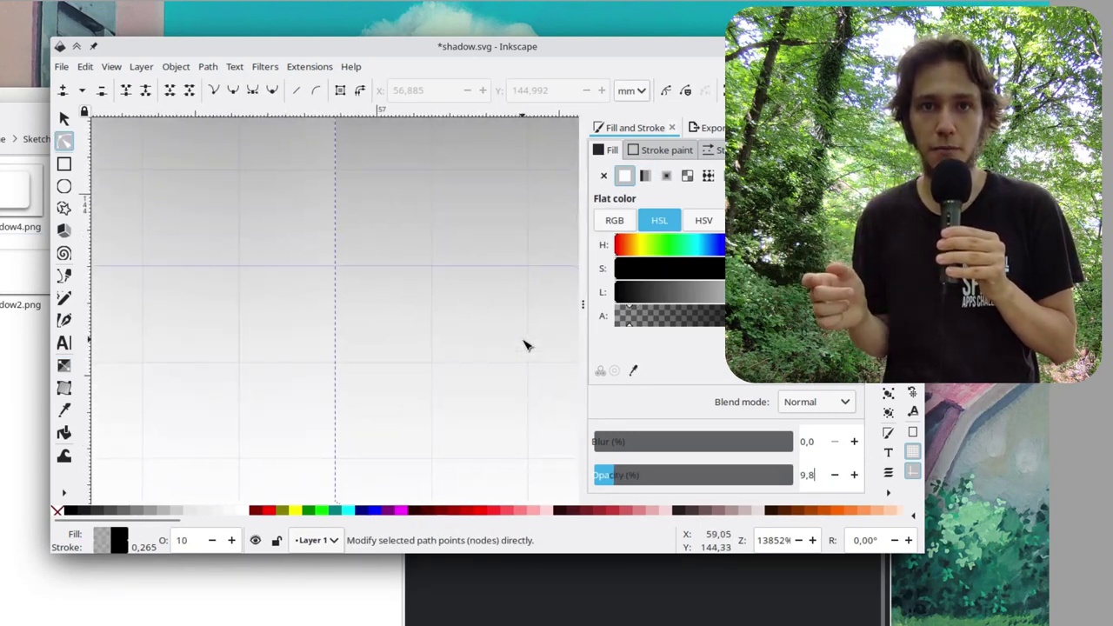
scroll(527, 346, "left", 1)
scroll(432, 373, "left", 5)
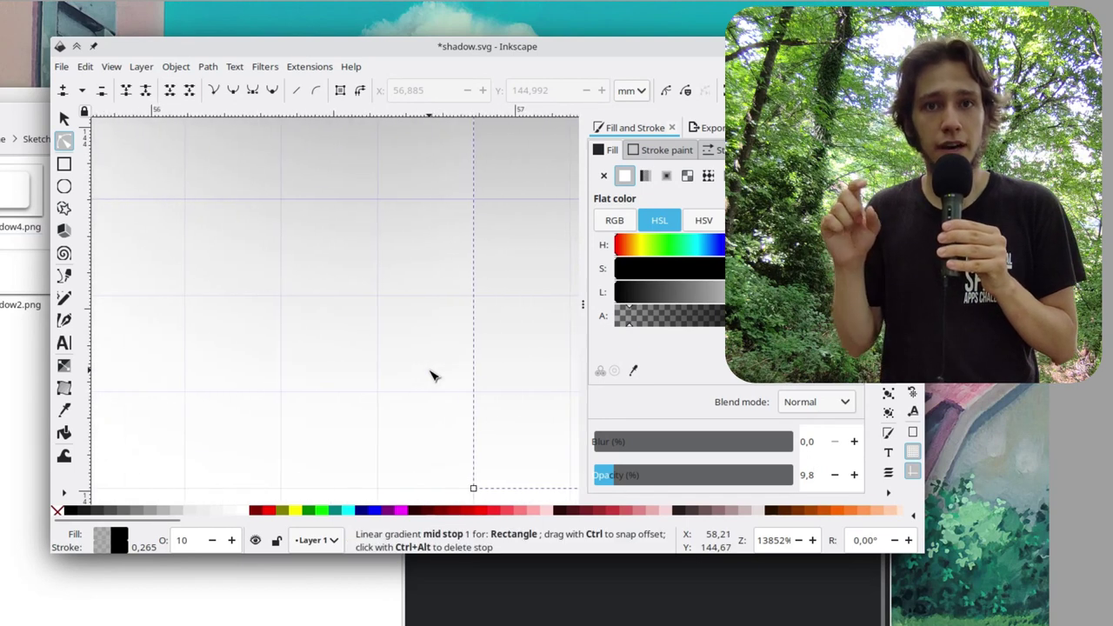
left_click(401, 376)
left_click(622, 375)
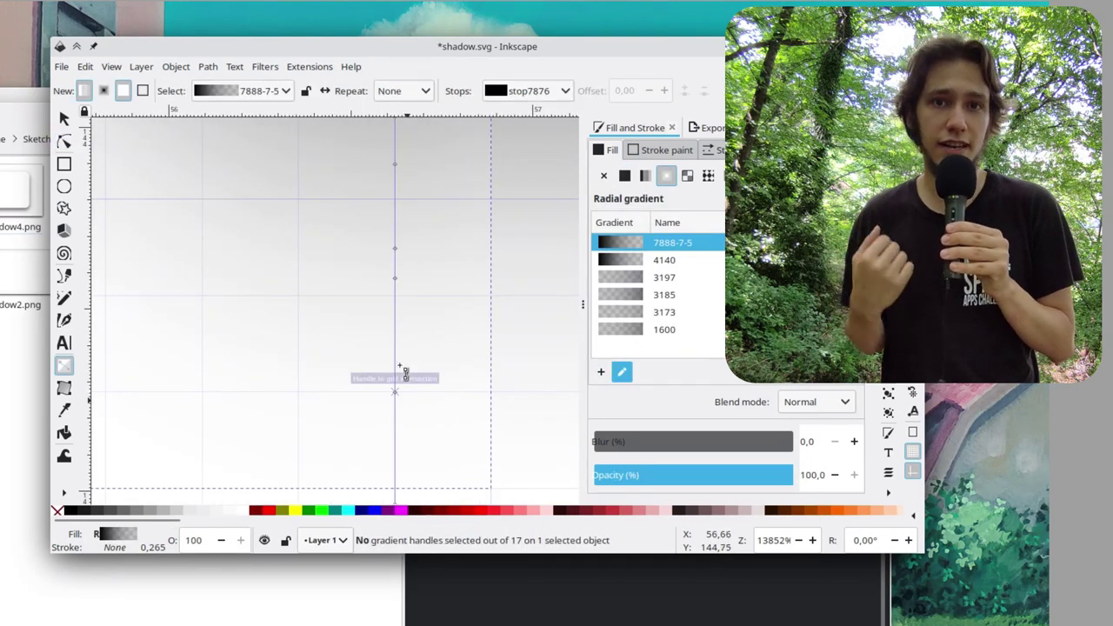
left_click(401, 385)
scroll(400, 387, "right", 6)
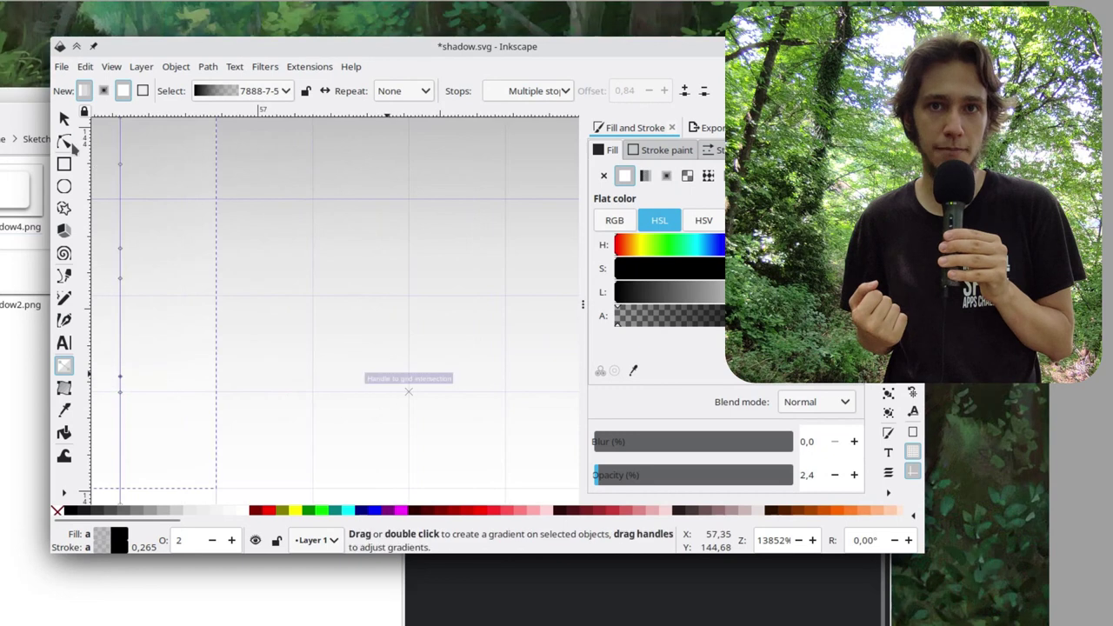
left_click(64, 140)
left_click(306, 291)
scroll(299, 281, "right", 5)
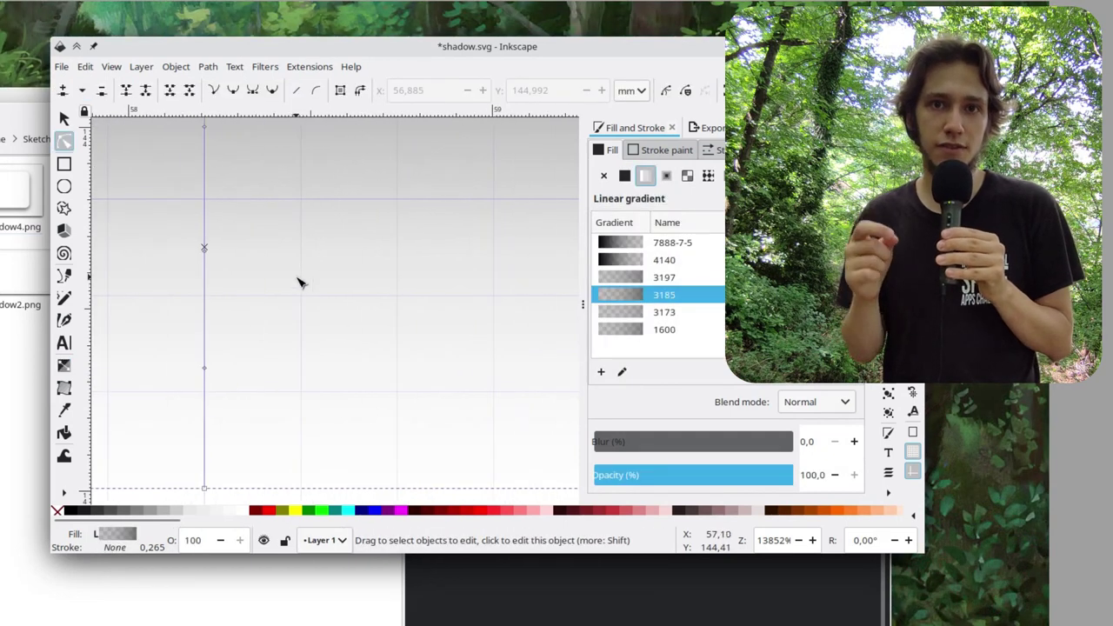
left_click(206, 373)
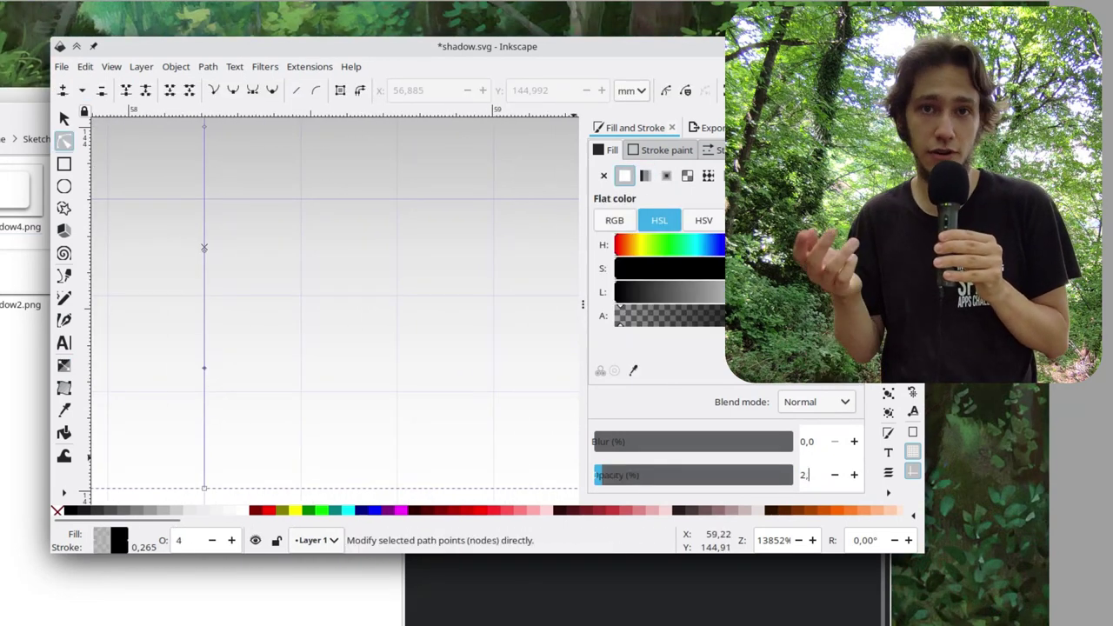
Align the lower-left corner's radial gradient, snapping its centre to the piece's upper-right corner and its horizontal end handle to the grid just inside the outer edge.
scroll(361, 423, "down", 5, "ctrl")
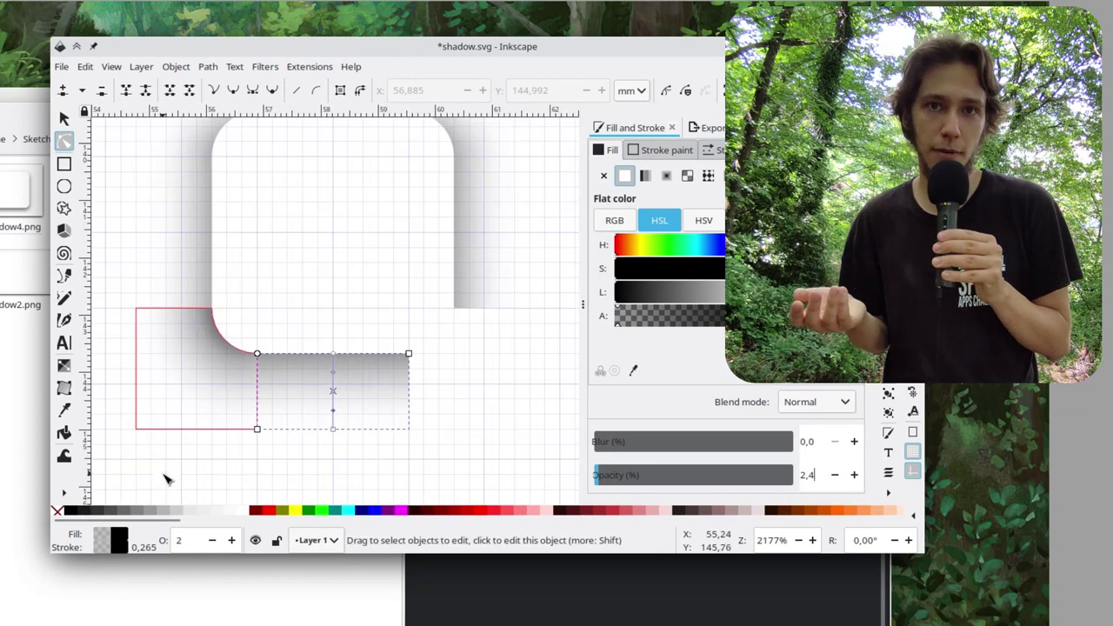
left_click(172, 423)
scroll(159, 298, "up", 2, "ctrl")
scroll(119, 299, "up", 1, "ctrl")
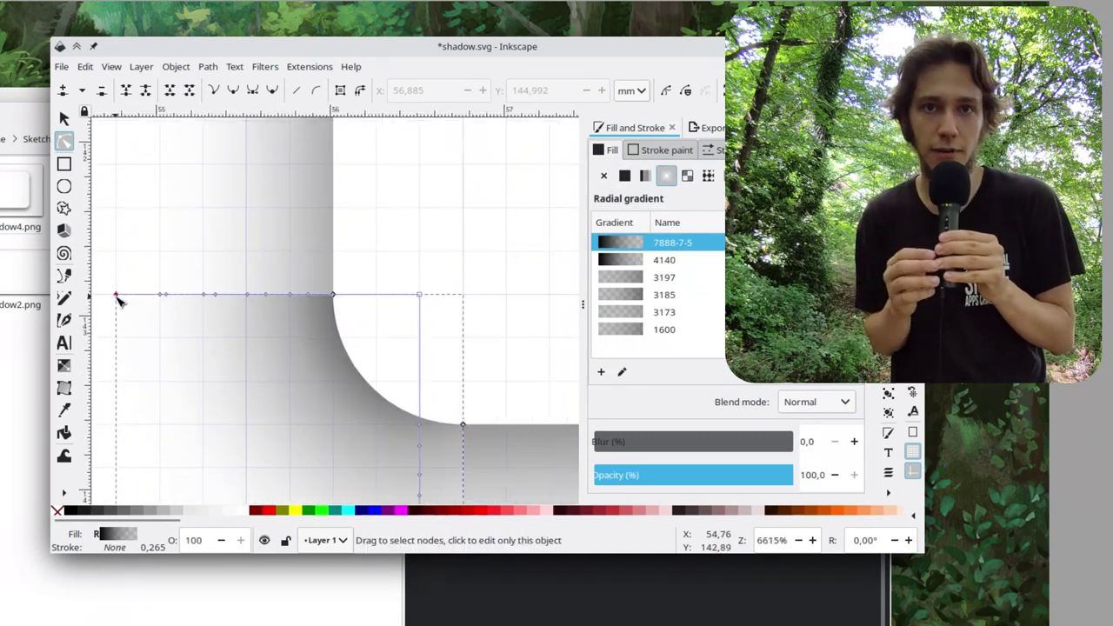
left_click_drag(118, 297, 157, 300)
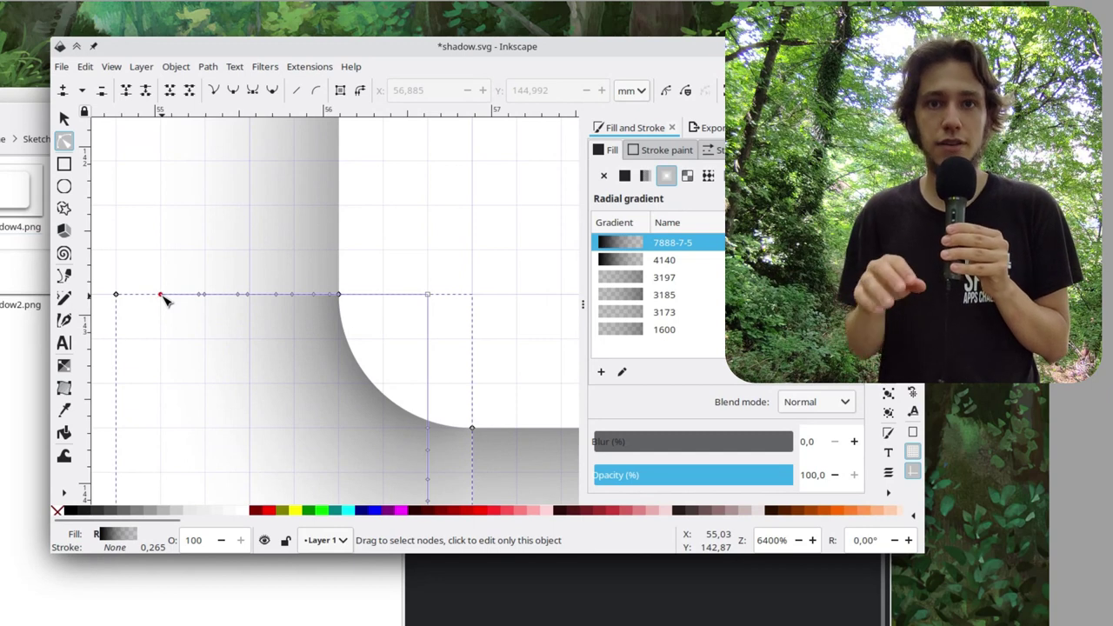
left_click(165, 300)
left_click_drag(435, 300, 472, 295)
left_click_drag(181, 298, 161, 295)
scroll(376, 361, "down", 4)
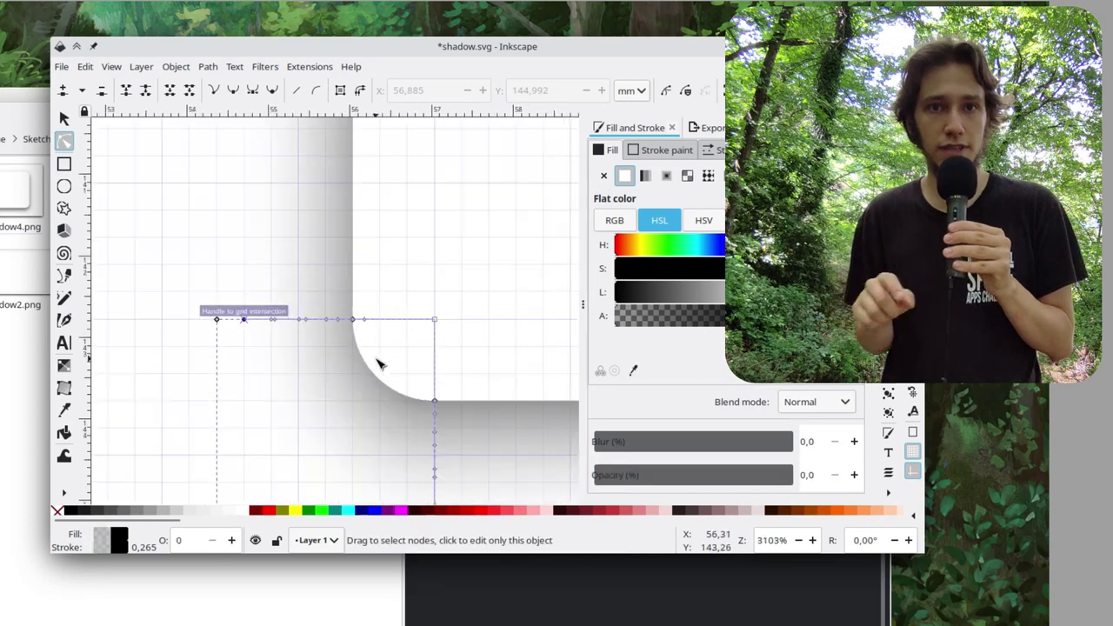
Place a horizontally flipped duplicate of the lower-left corner piece at the dialog's lower-right corner.
left_click(336, 486)
left_click(63, 118)
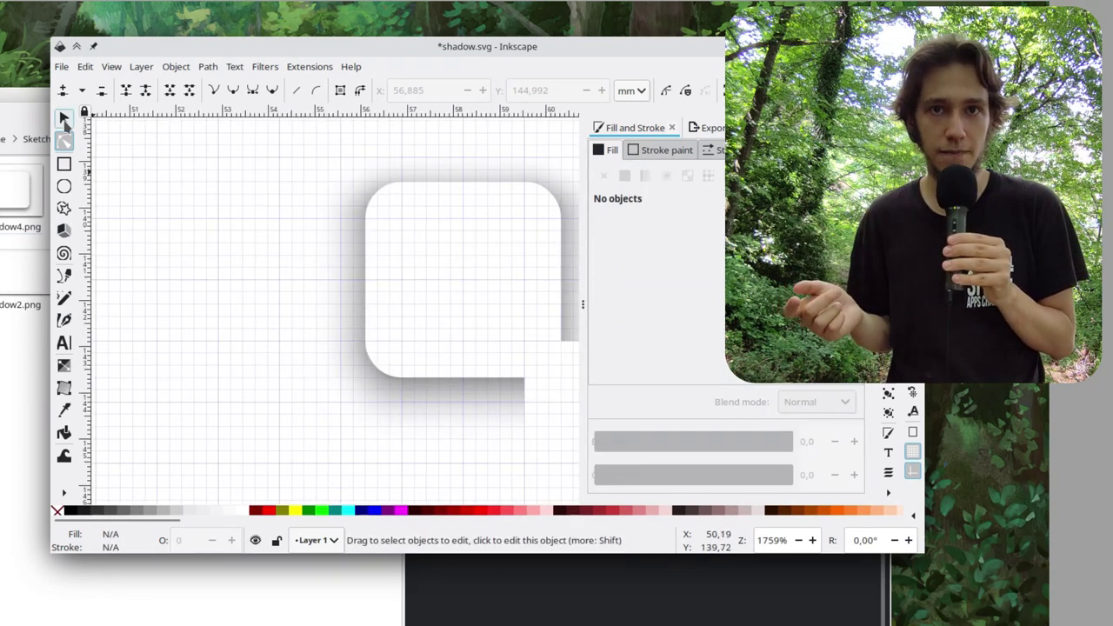
key("ctrl+s")
scroll(315, 336, "right", 3)
left_click(229, 406)
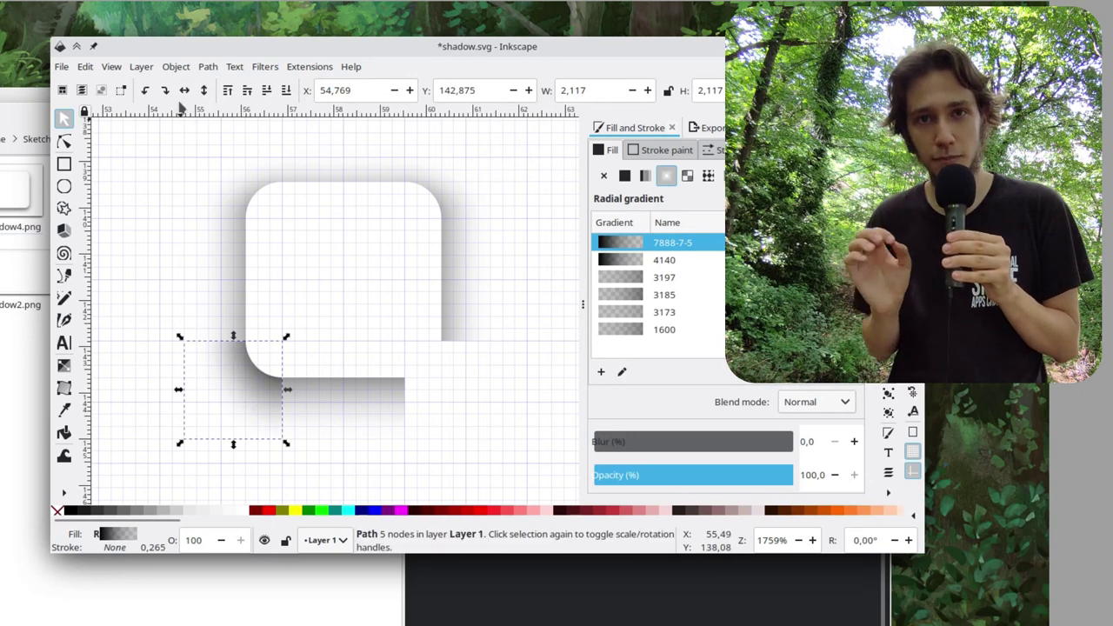
left_click(184, 90)
left_click_drag(235, 409, 446, 397)
left_click(509, 252)
Delete the leftover black corner shape above the dialog and save the document.
scroll(507, 252, "down", 2, "ctrl")
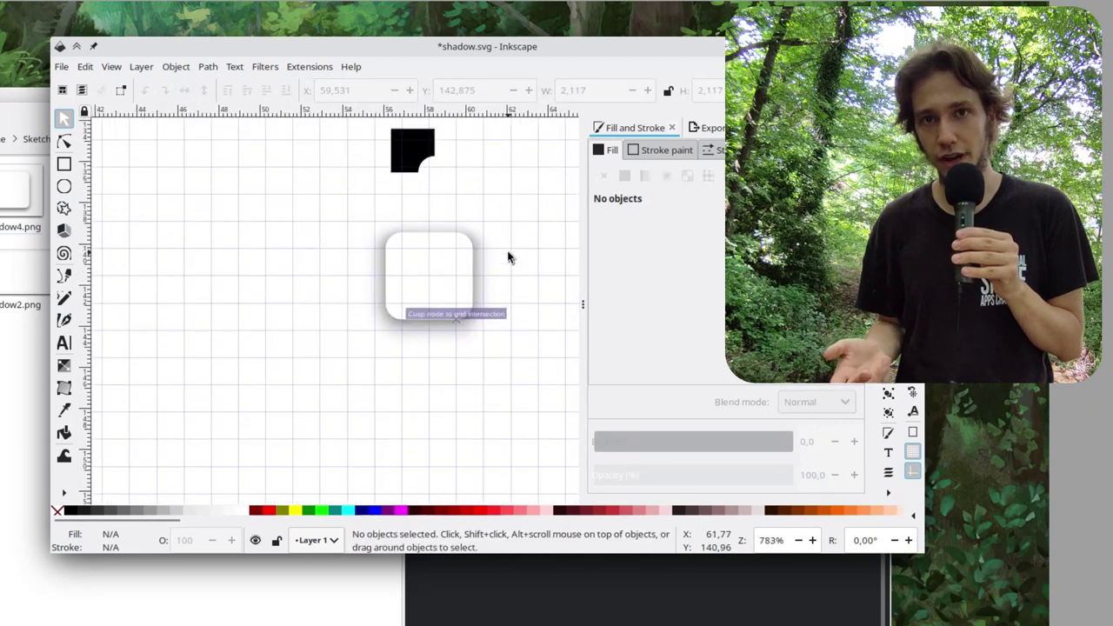
scroll(540, 218, "up", 3)
left_click(393, 267)
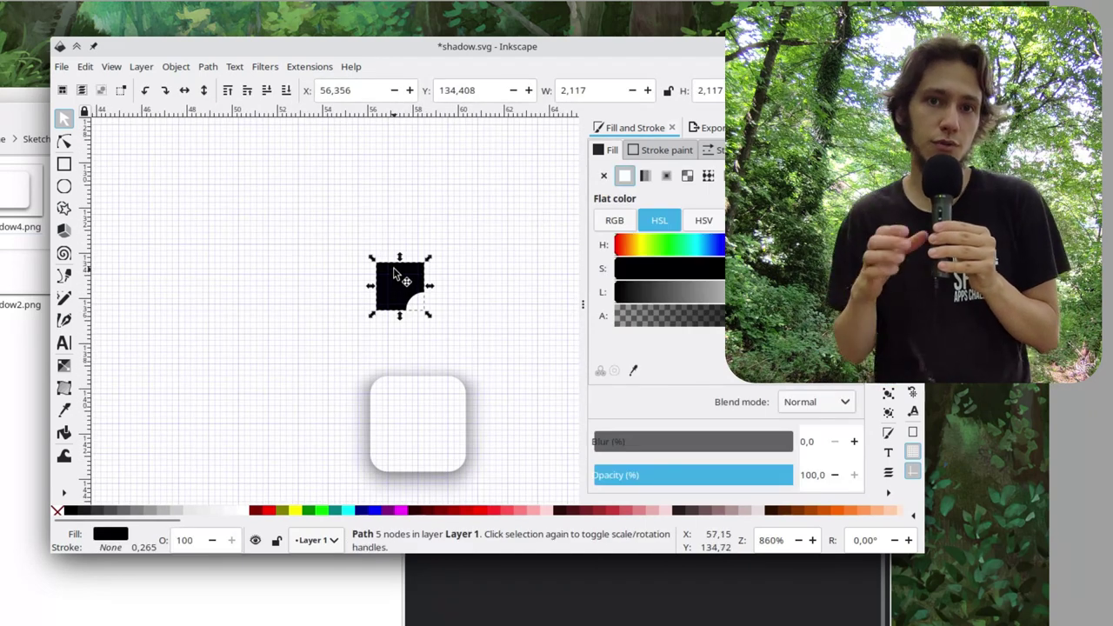
key("Delete")
scroll(299, 358, "down", 3)
key("ctrl+s")
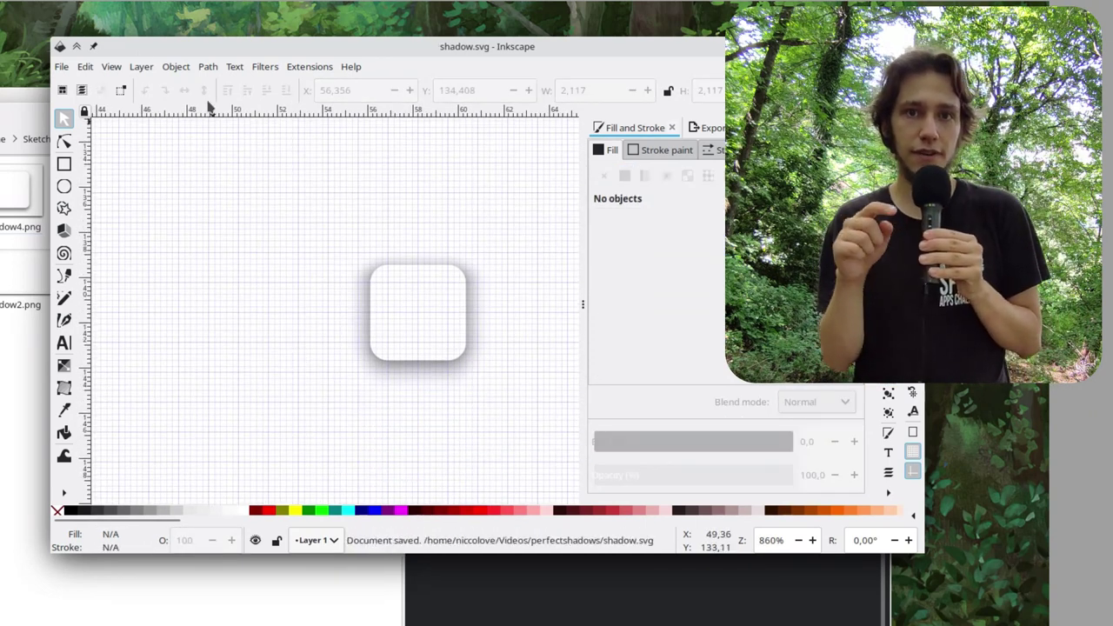
Hide the page grid to view the finished shadow and save shadow.svg.
left_click(92, 68)
mouse_move(111, 70)
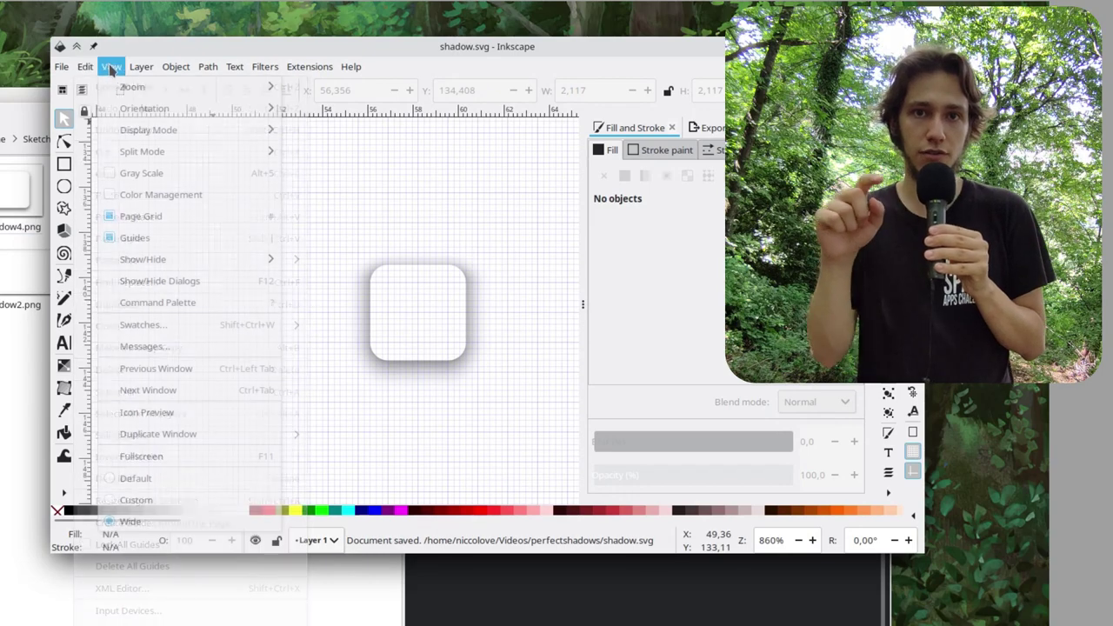
left_click(153, 217)
scroll(334, 294, "up", 3)
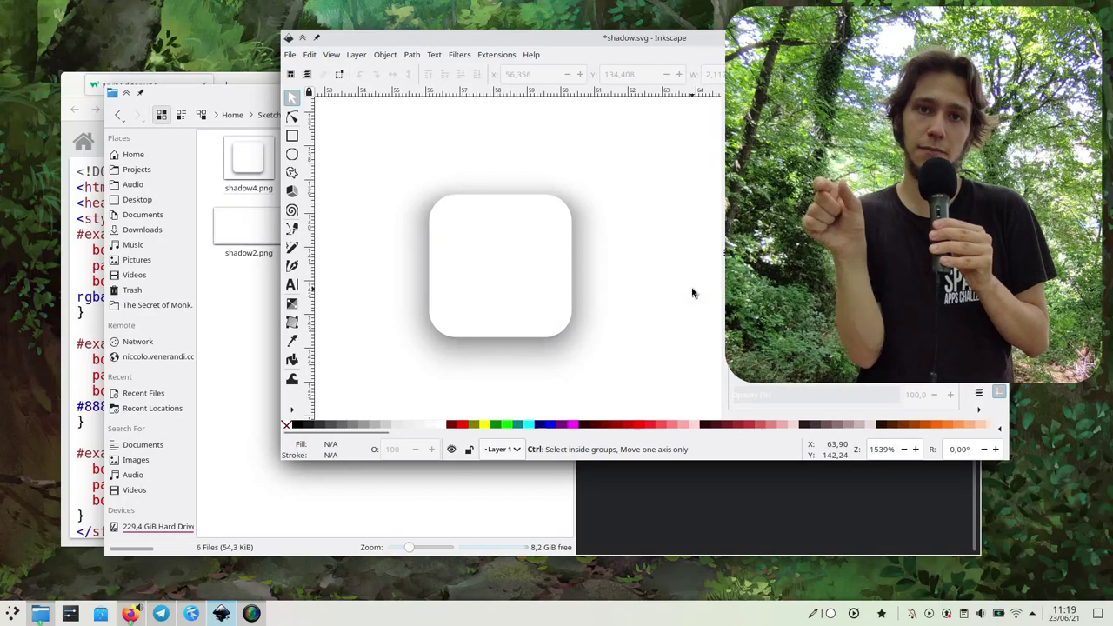
key("ctrl+s")
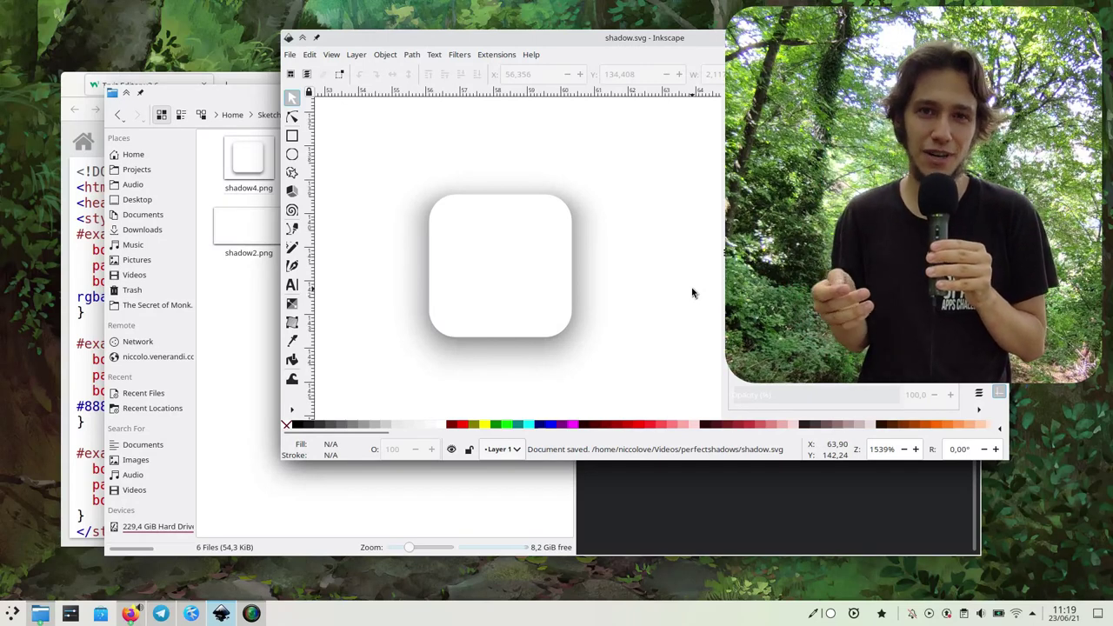
key("ctrl+z")
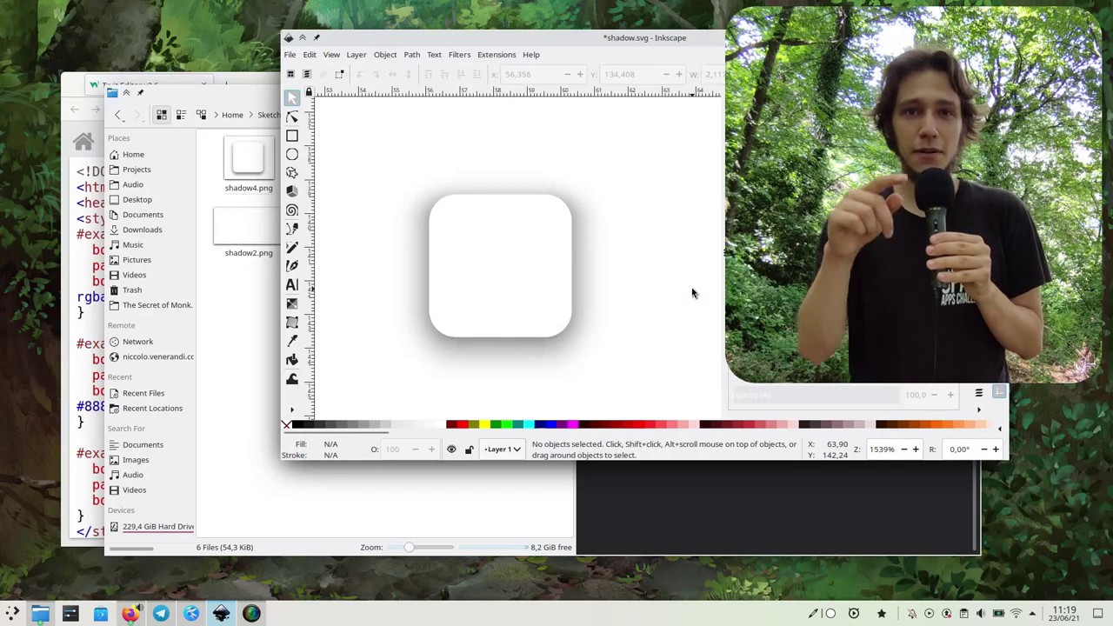
key("ctrl")
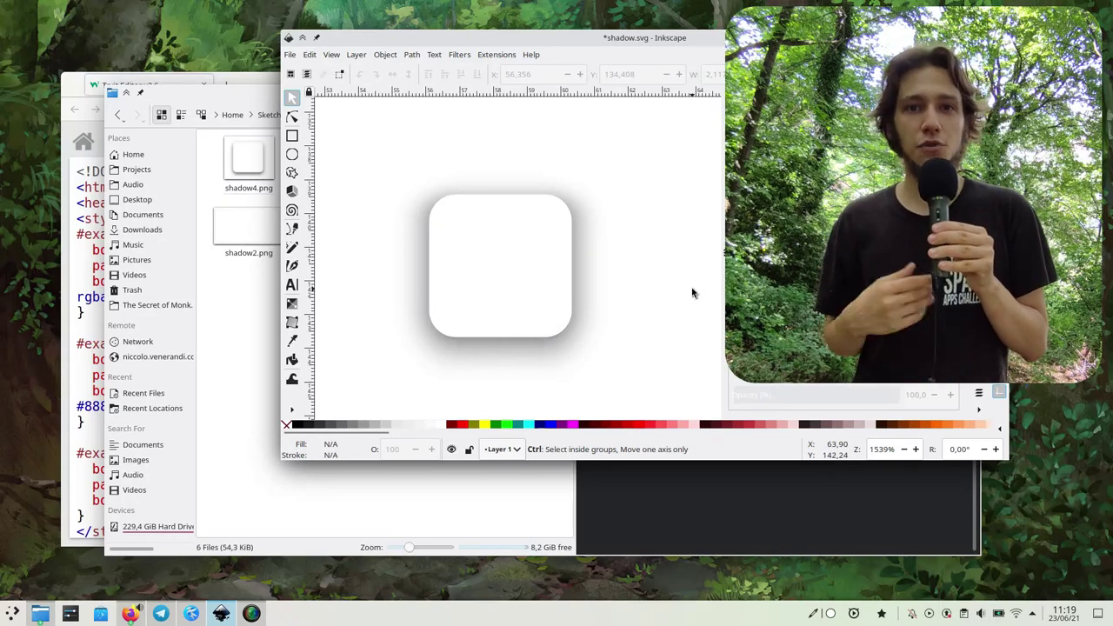
key("ctrl+s")
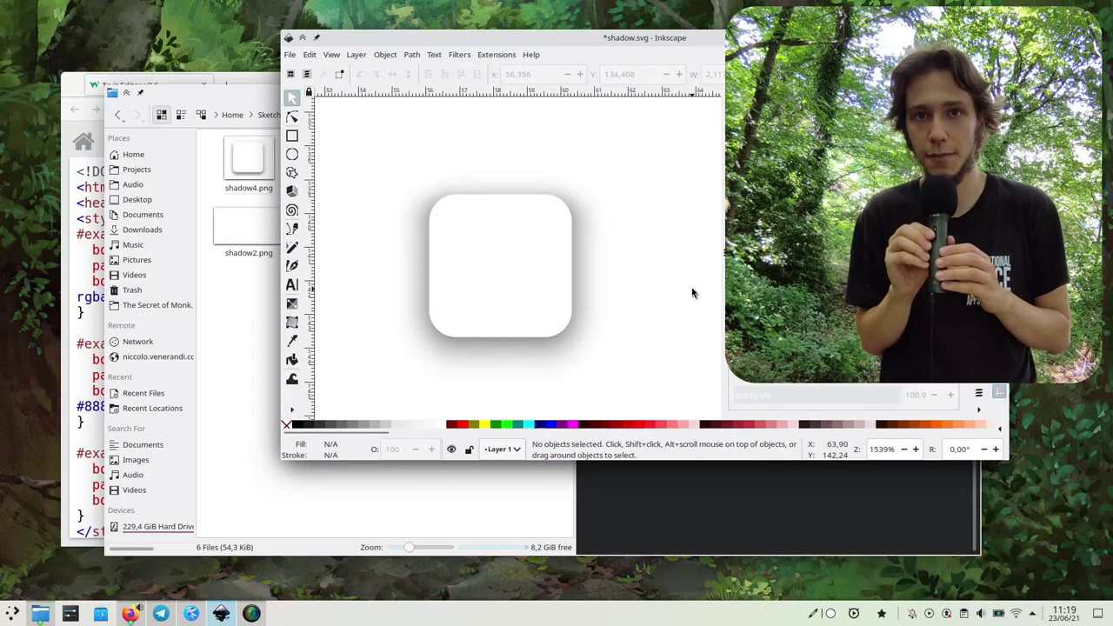
key("ctrl")
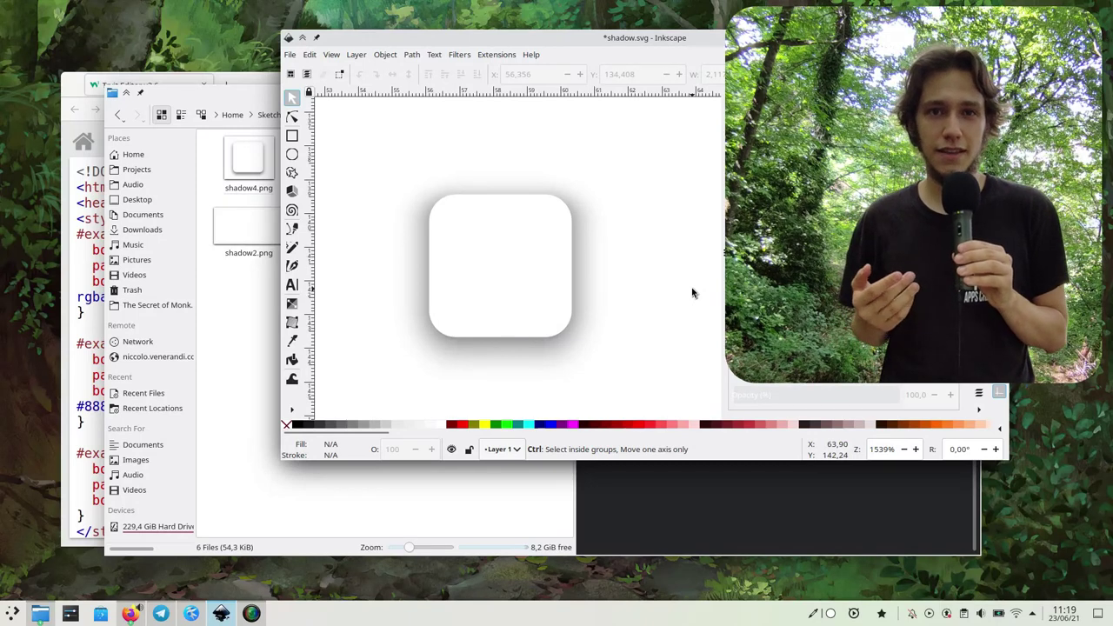
key("ctrl+s")
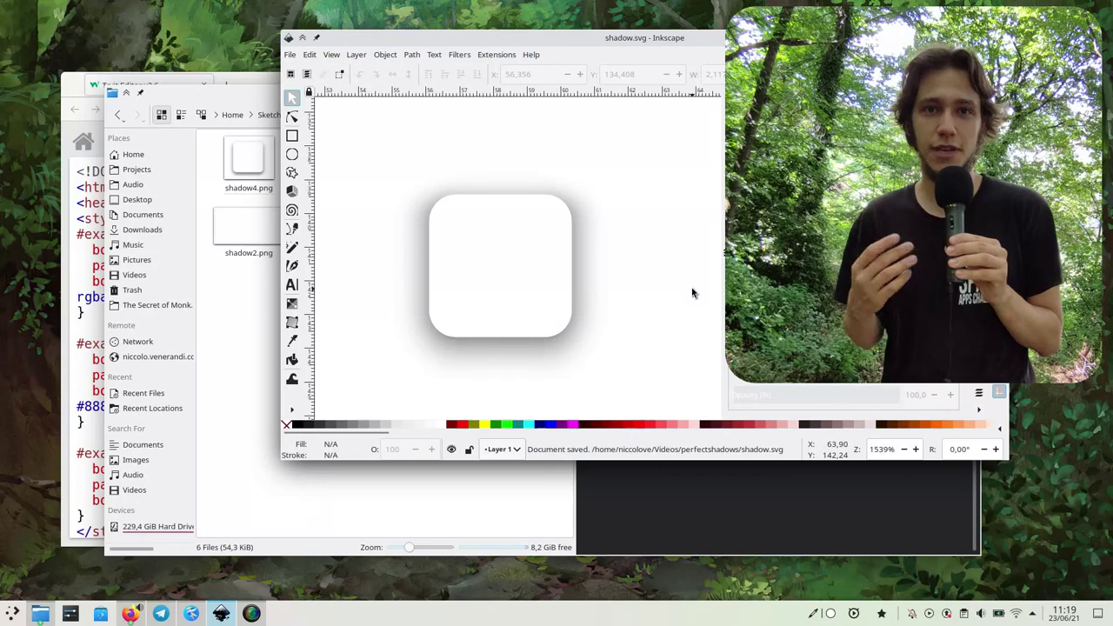
left_click(693, 293)
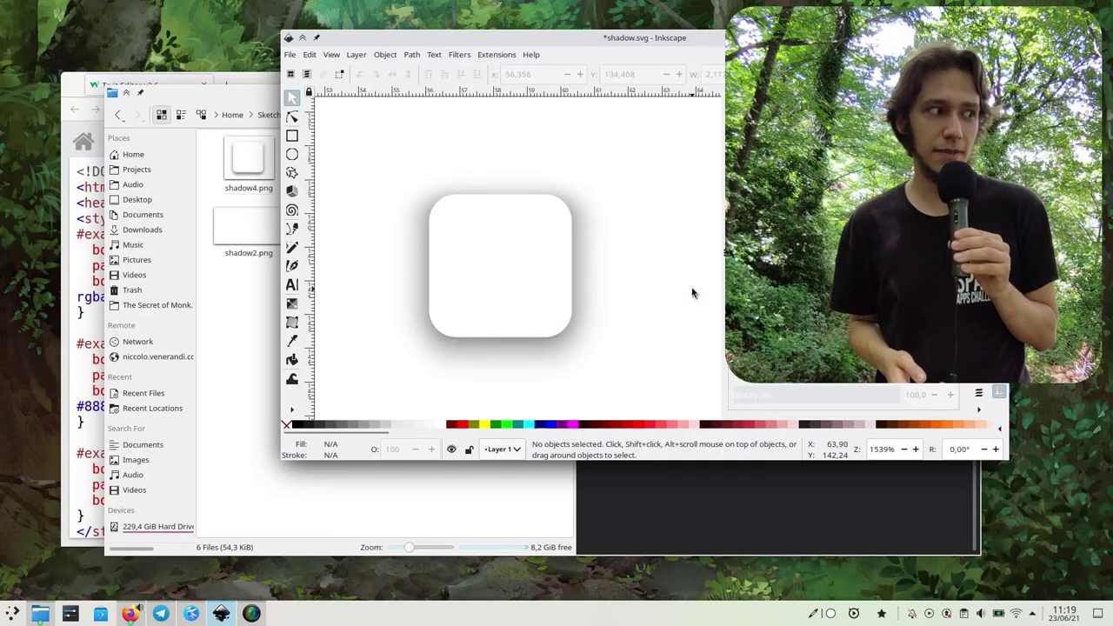
key("ctrl")
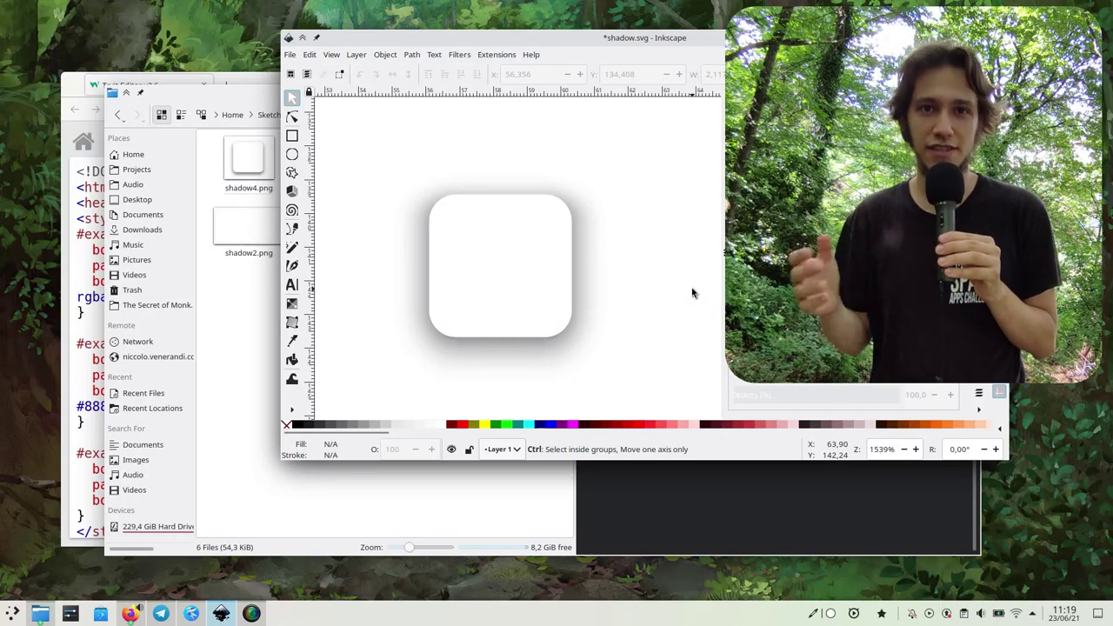
key("ctrl+s")
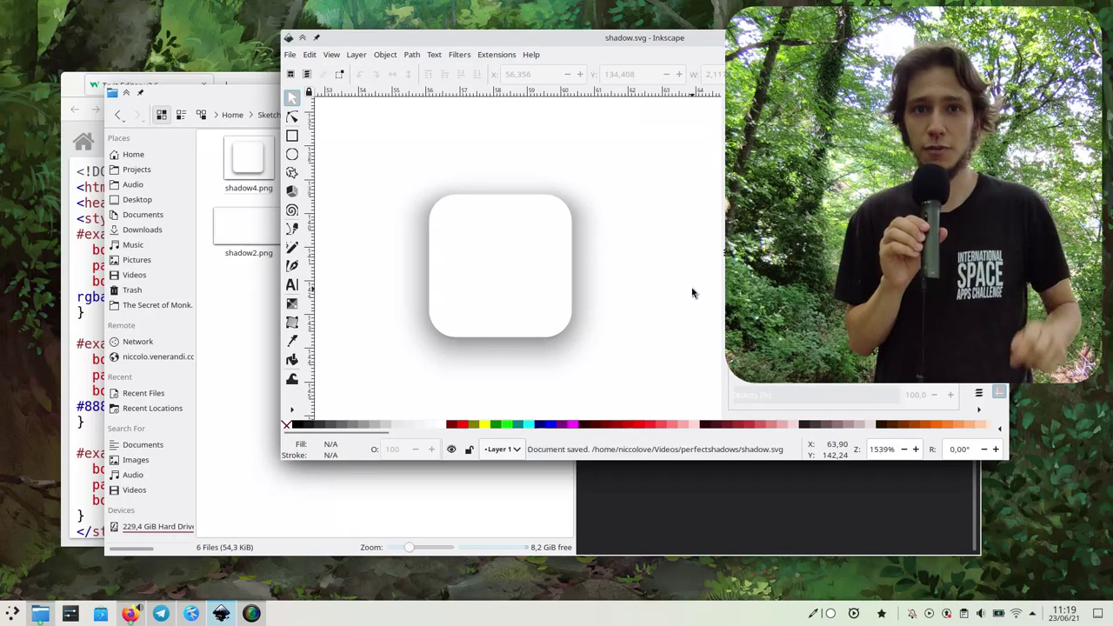